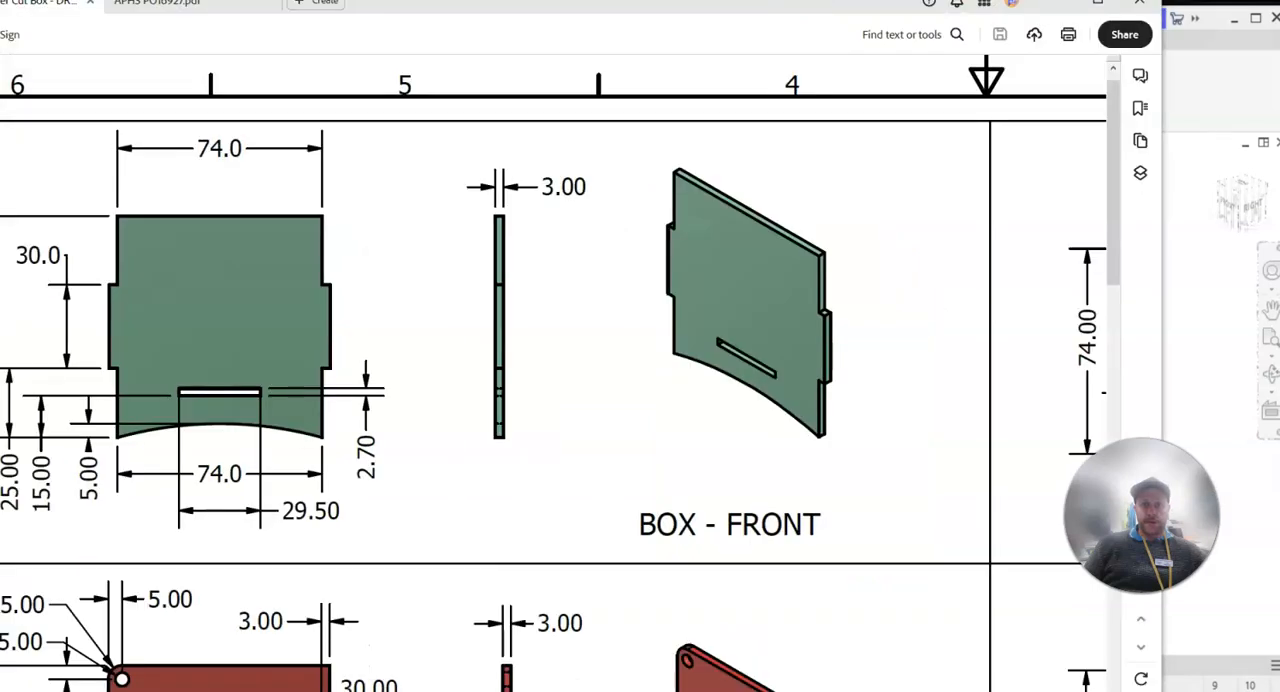
Examine the part views and instructions in the laser cut box drawing, and switch to Inventor to inspect the assembled box's front panel
scroll(1008, 365, "down", 1)
scroll(1008, 365, "down", 1)
scroll(992, 373, "down", 3, "ctrl")
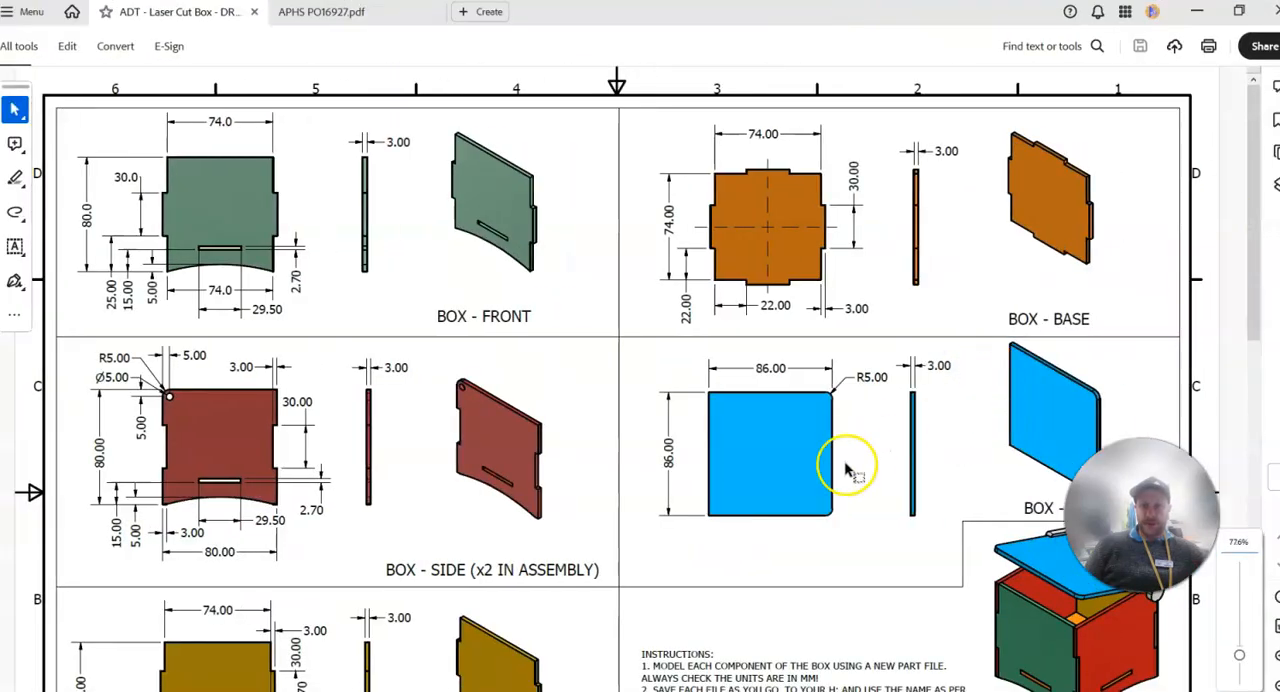
scroll(834, 482, "down", 3)
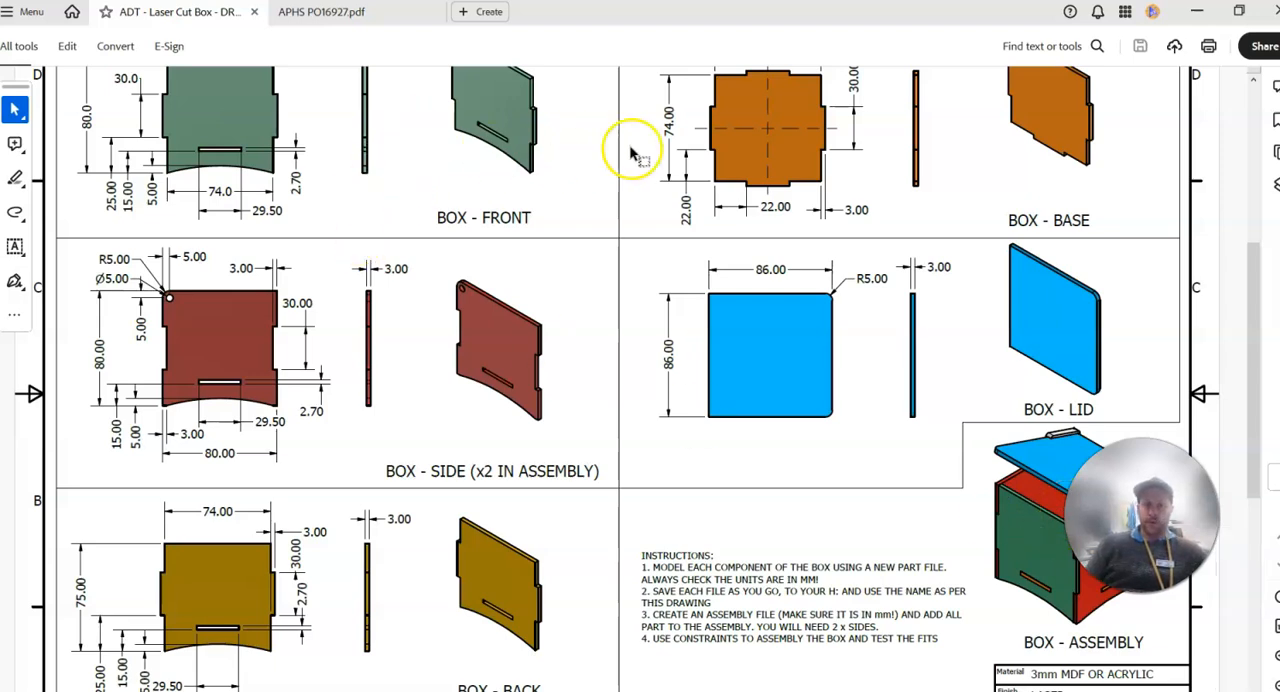
scroll(561, 315, "up", 2)
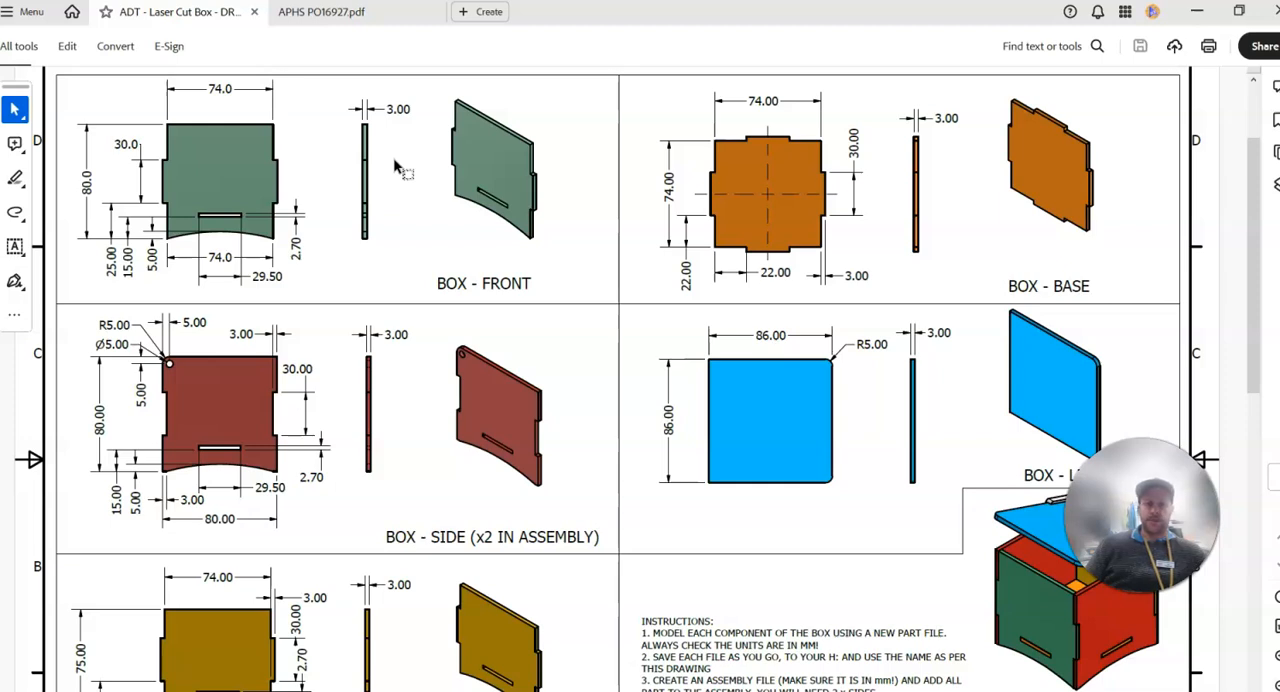
scroll(470, 400, "down", 1)
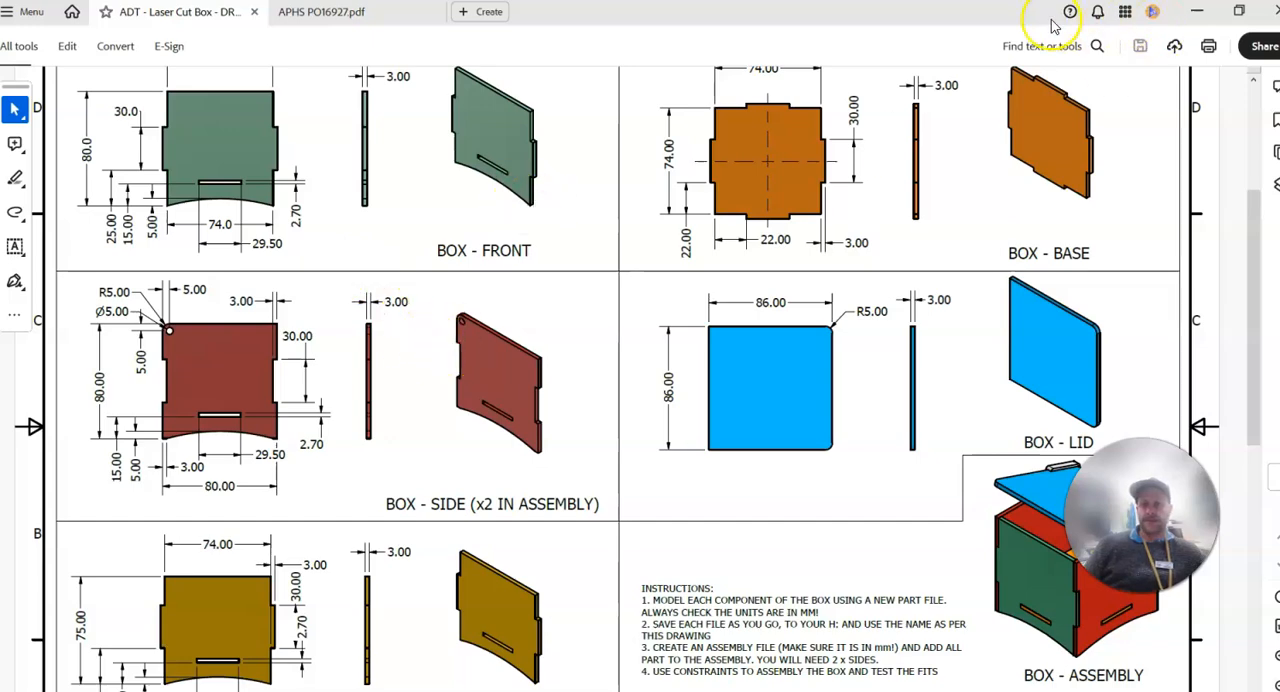
left_click_drag(1017, 22, 5, 230)
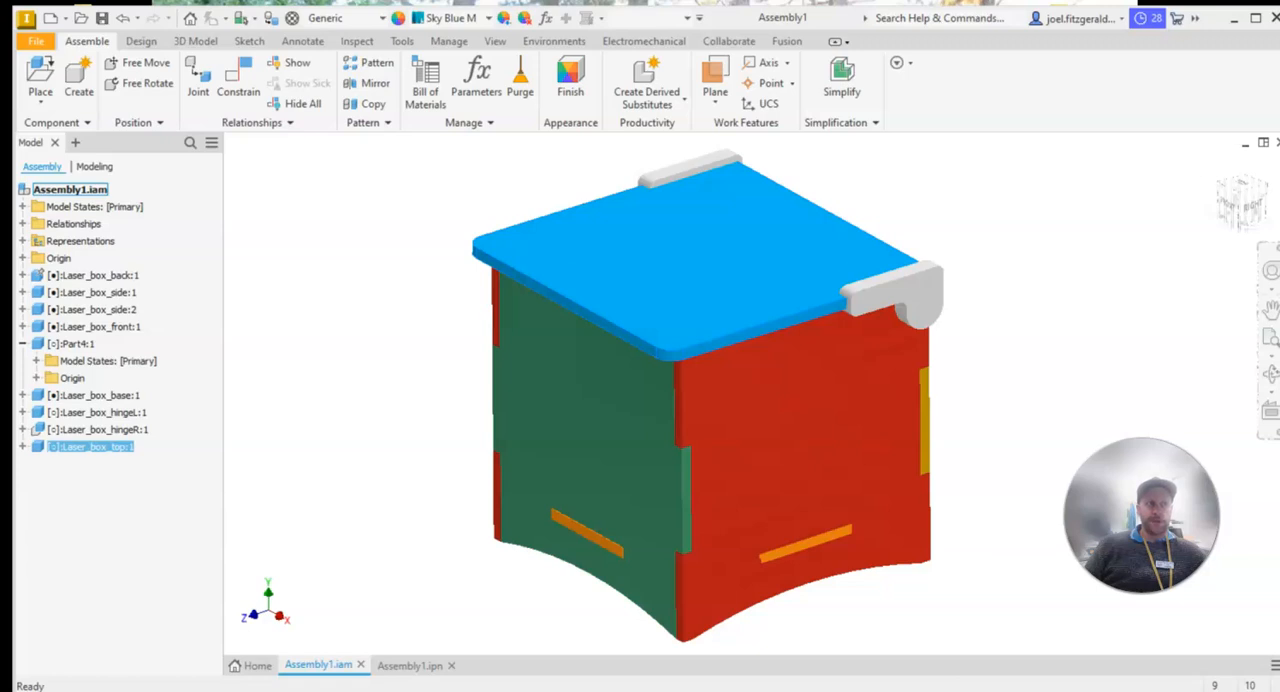
left_click(541, 424)
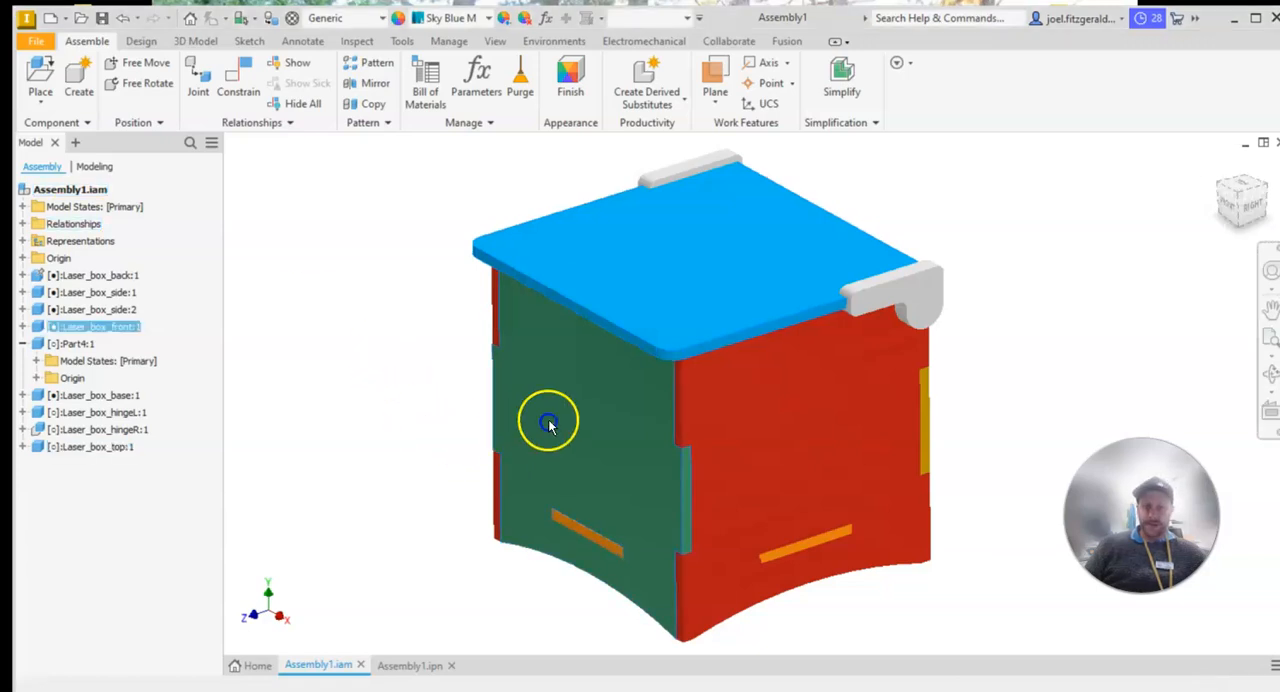
left_click(395, 347)
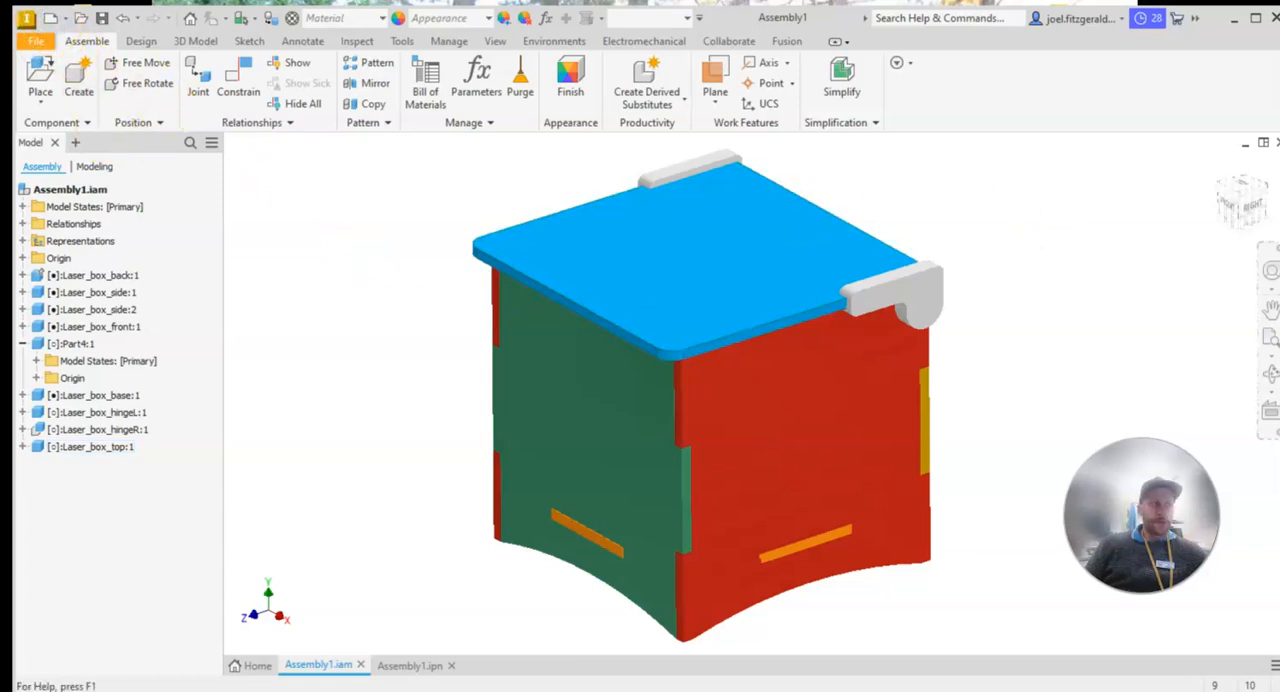
Create a new part file from the Metric template Standard (mm).ipt
left_click_drag(12, 98, 791, 81)
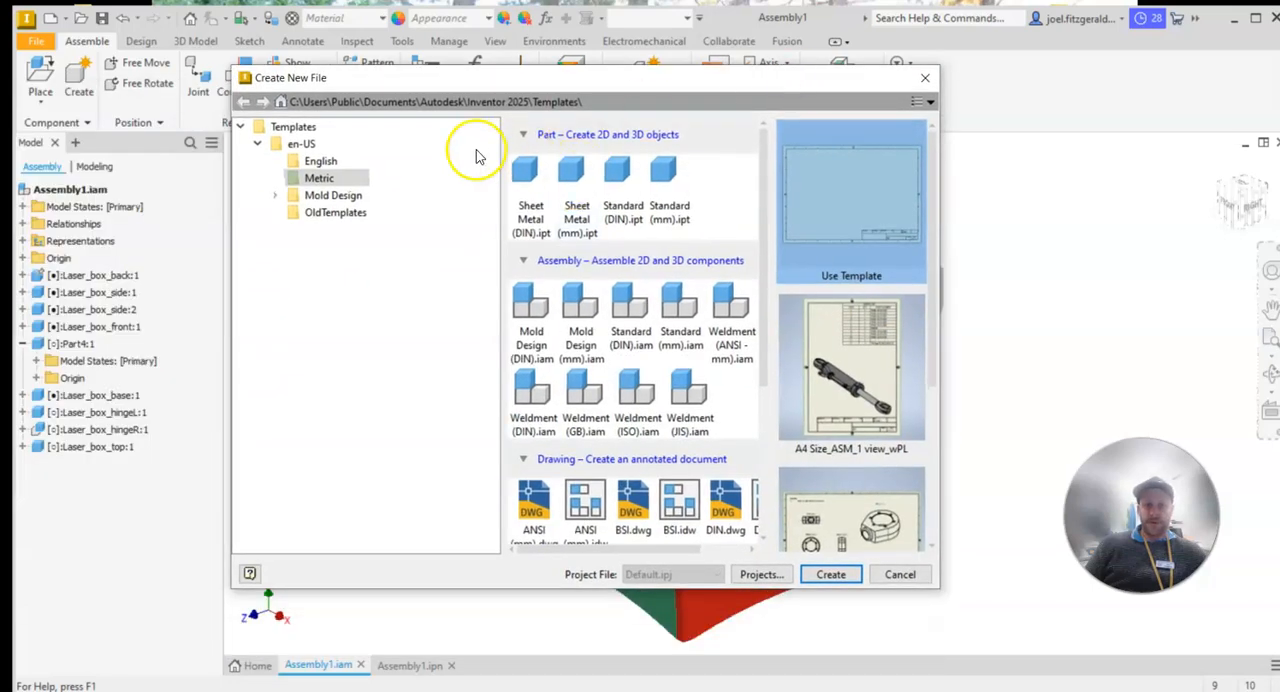
left_click(320, 180)
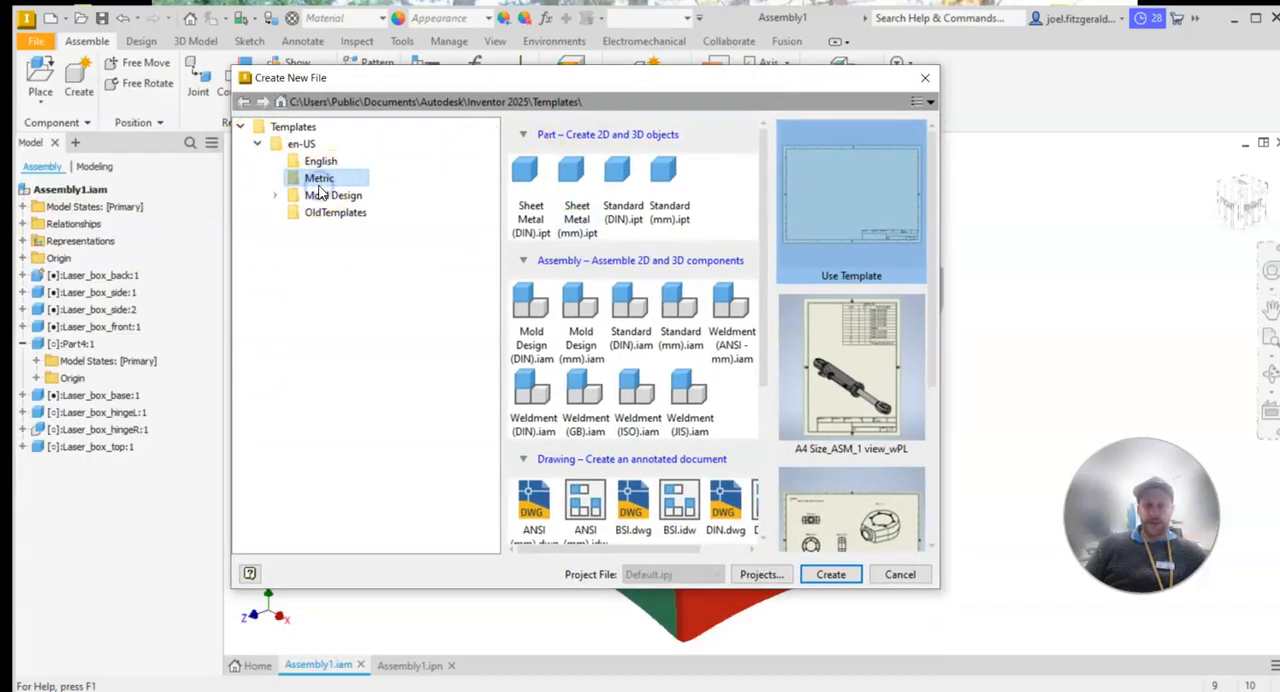
left_click(668, 190)
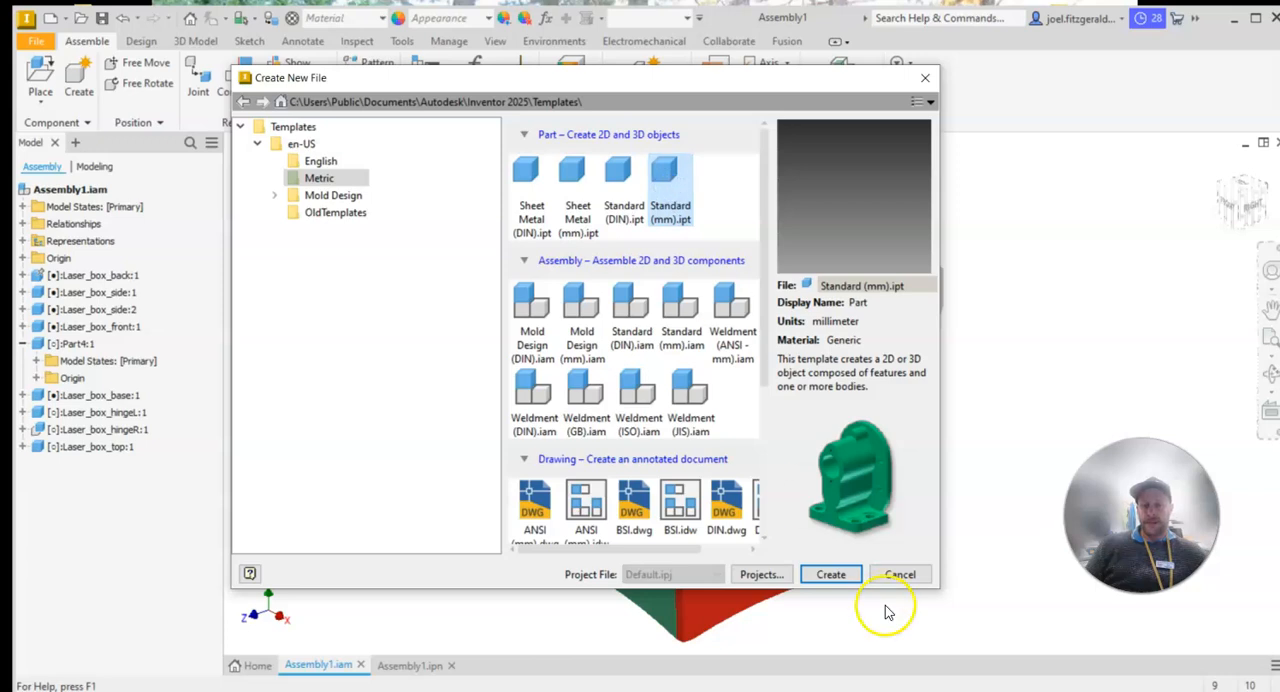
left_click(830, 574)
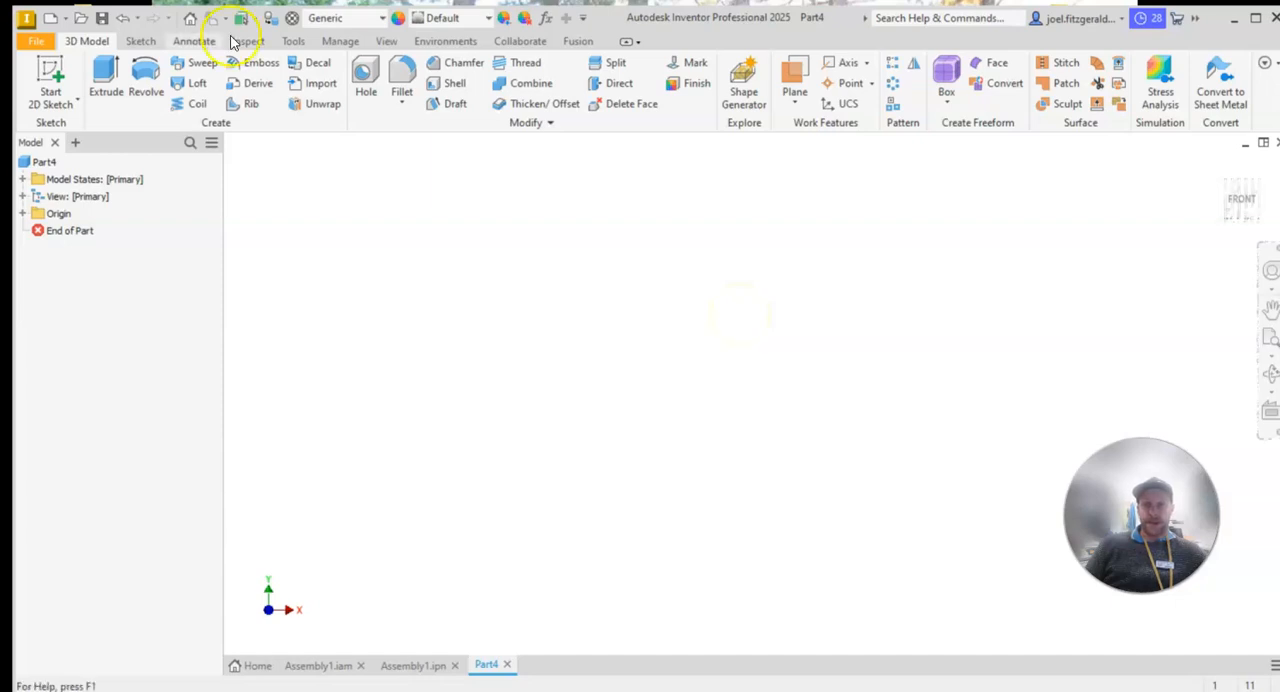
Save the new part to the Desktop under the file name Laser_box_front
left_click(102, 19)
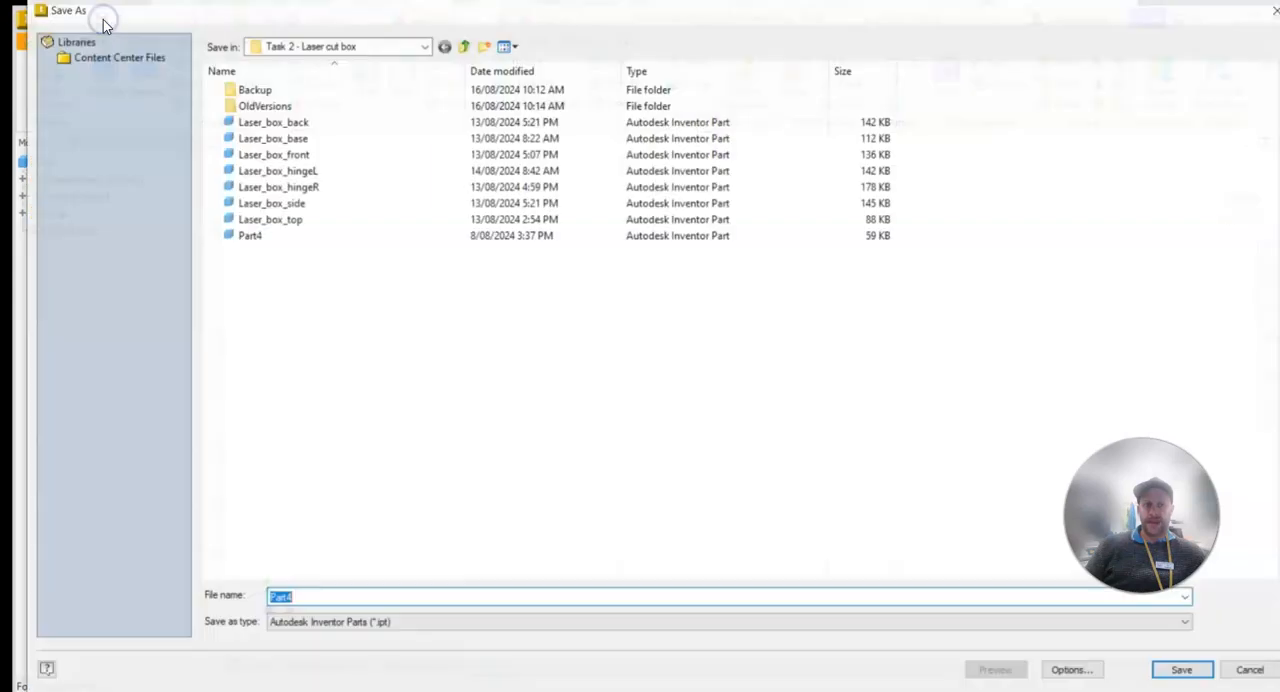
left_click(465, 47)
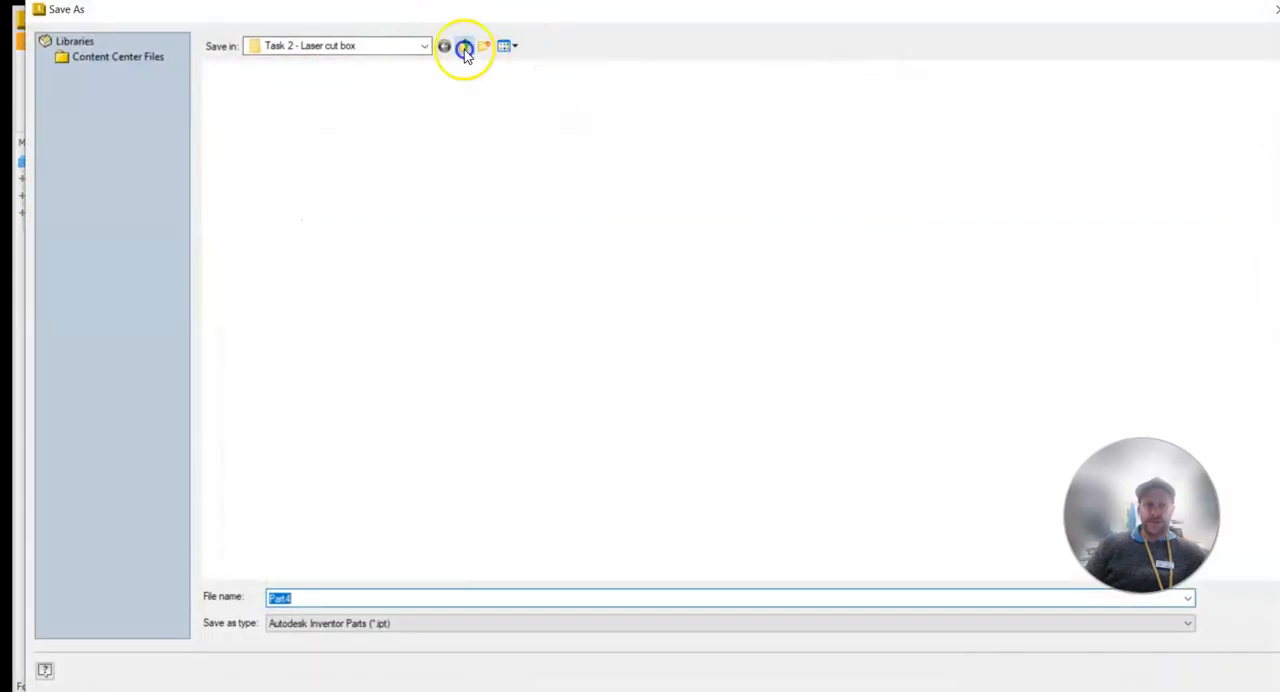
left_click(424, 46)
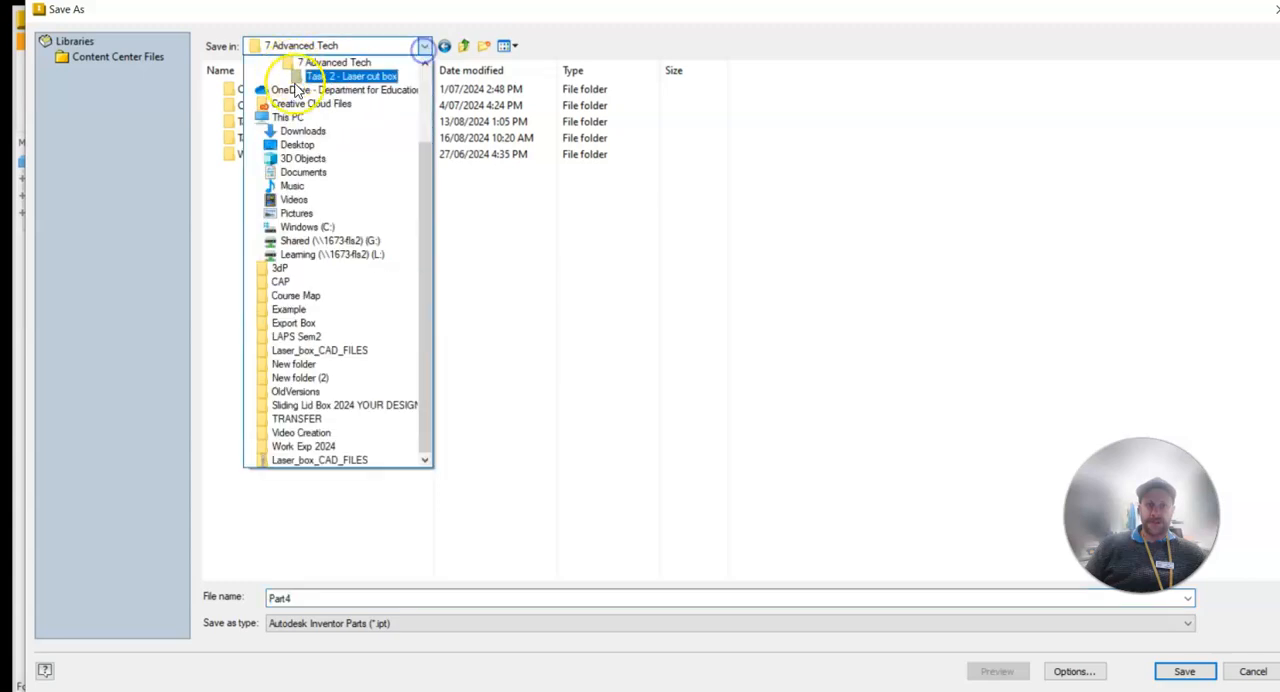
left_click(300, 144)
double_click(285, 598)
type("Laser_box_front")
left_click(370, 540)
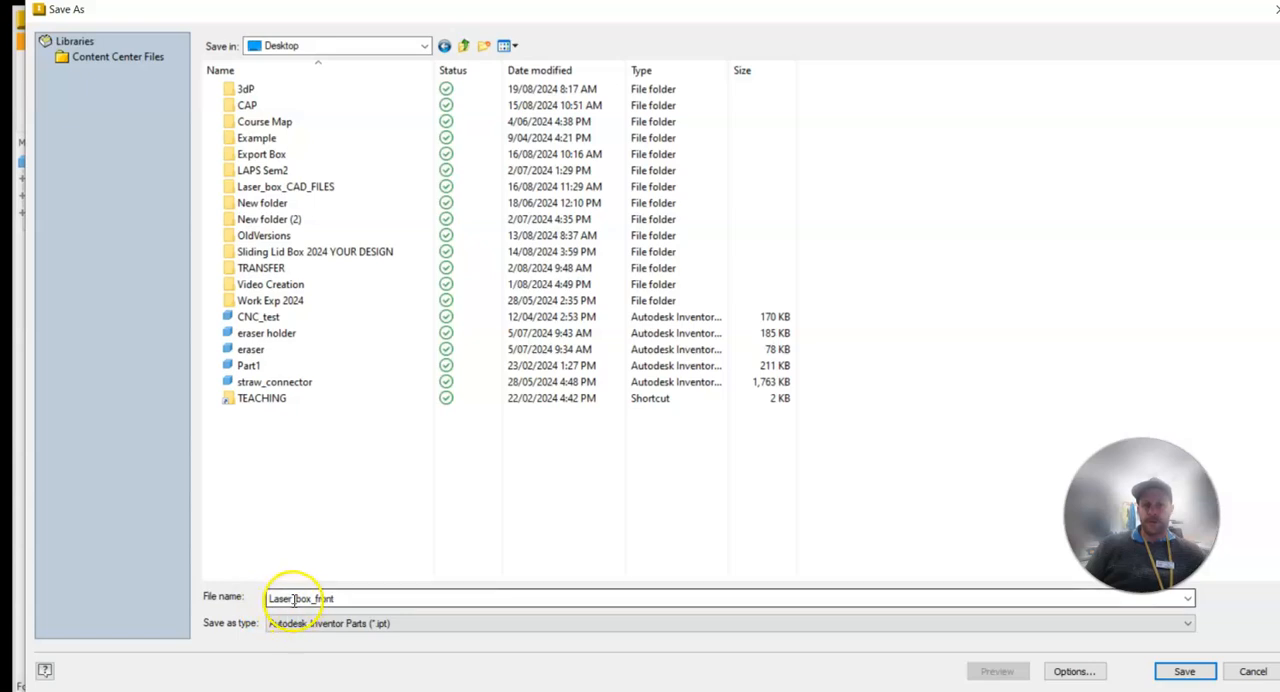
left_click(351, 530)
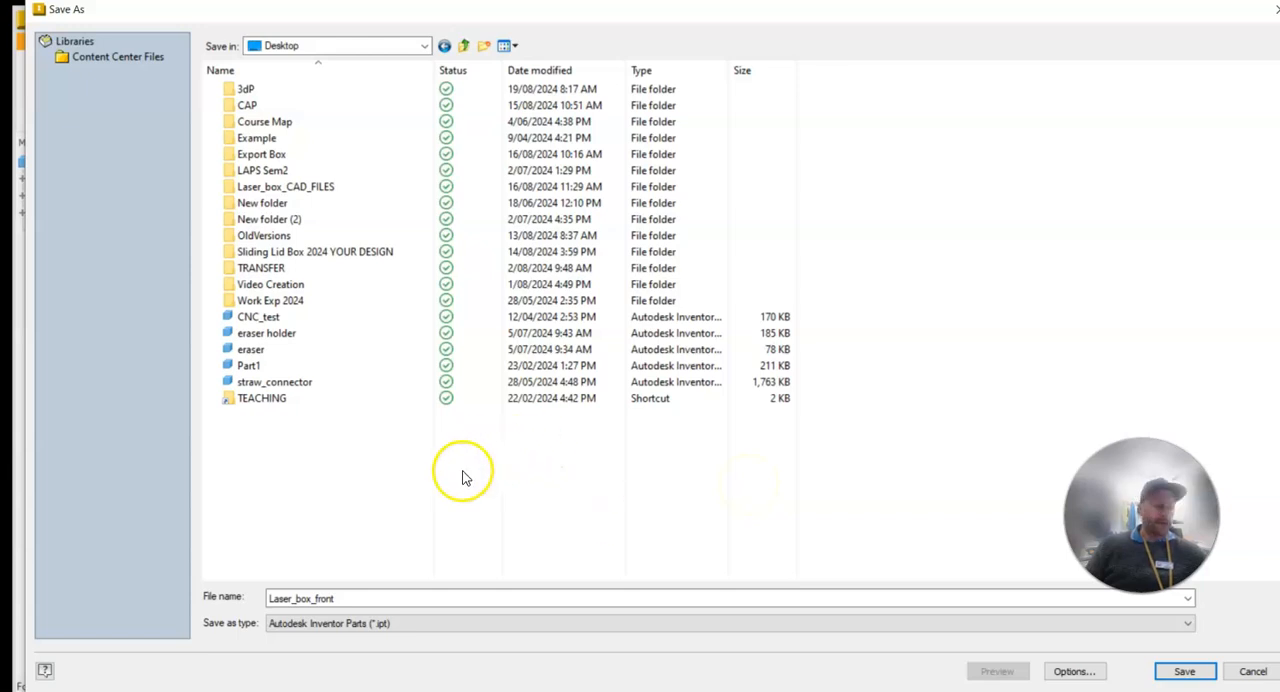
left_click(1184, 671)
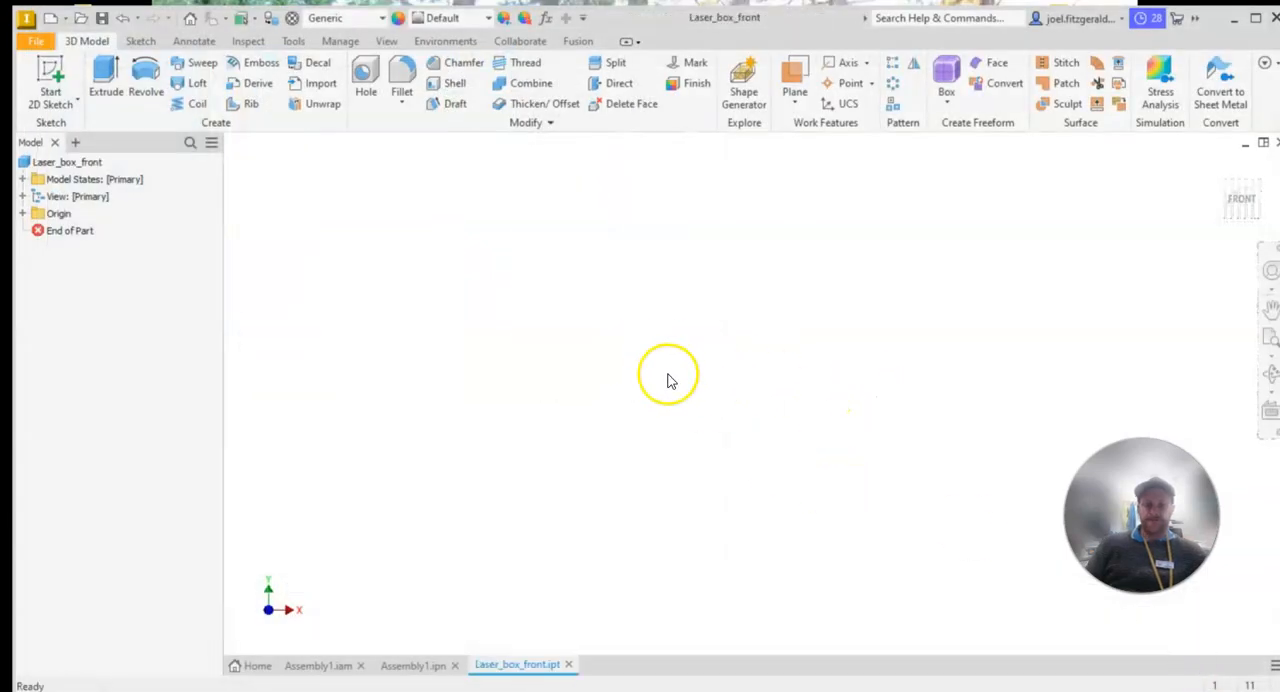
Consult the BOX - FRONT view in the PDF drawing and start a 2D sketch on the XY plane of the Inventor part
mouse_move(0, 98)
left_mouse_down()
mouse_move(777, 14)
mouse_move(1279, 4)
mouse_move(1161, 40)
left_mouse_up()
scroll(640, 245, "up", 2, "ctrl")
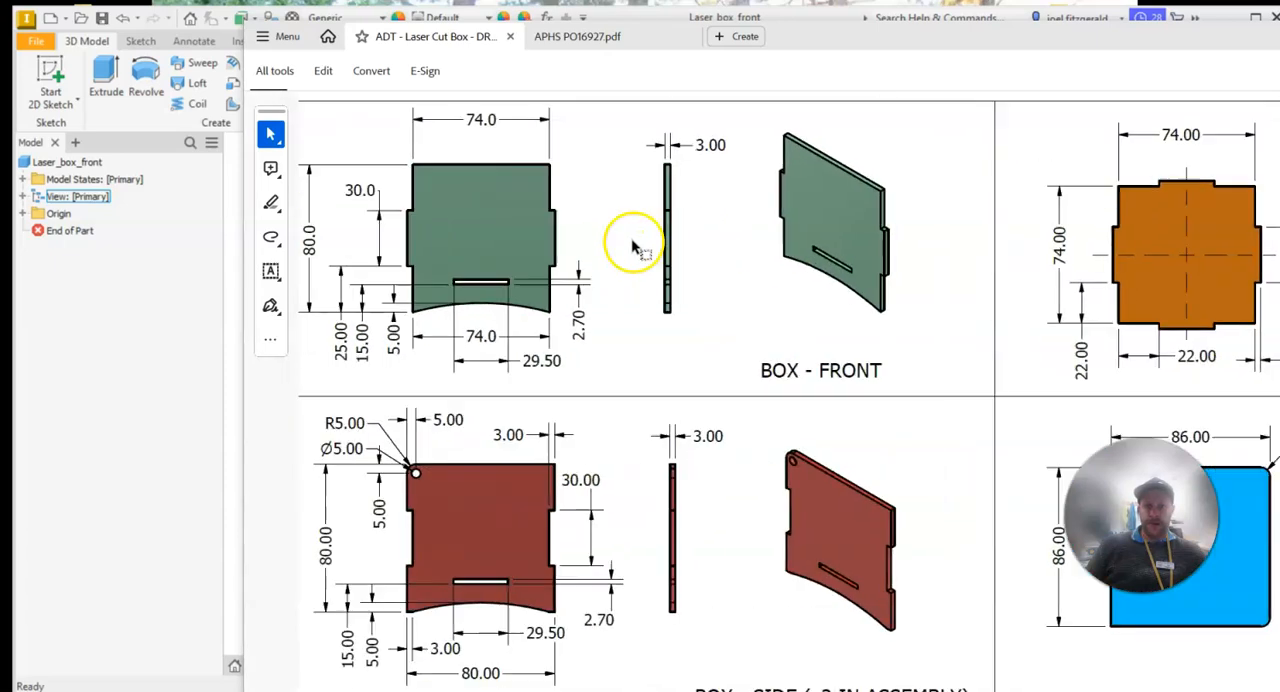
scroll(446, 206, "up", 1)
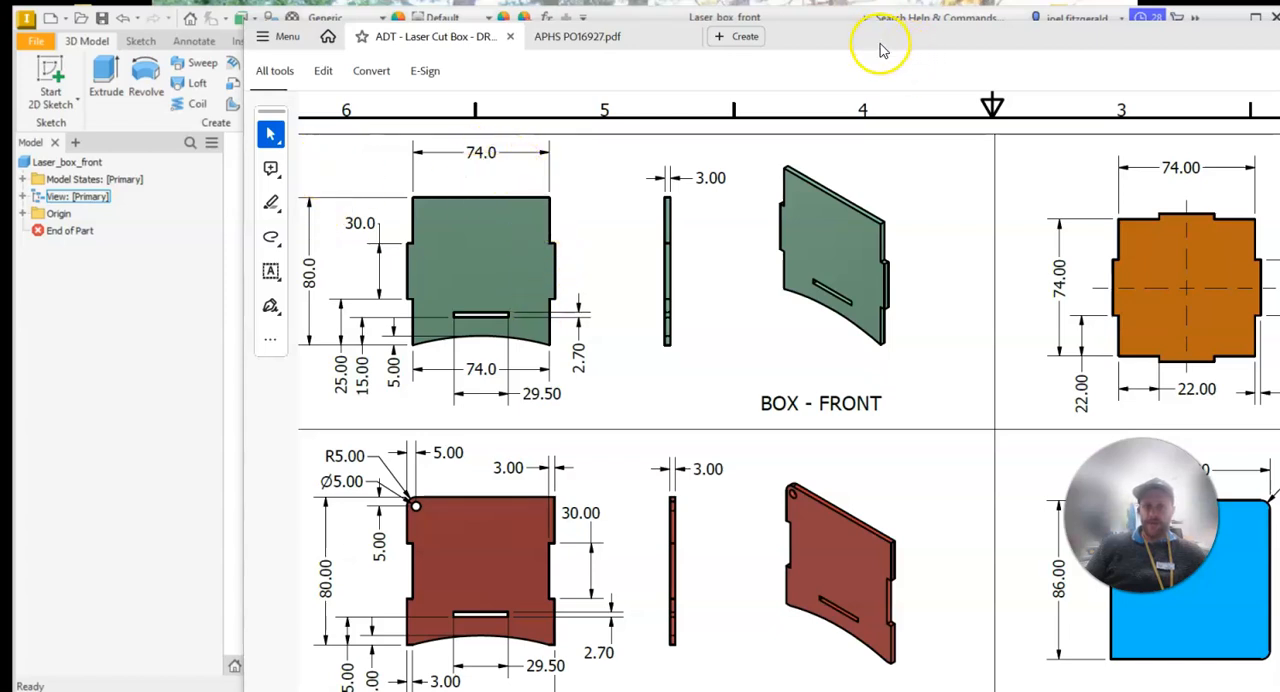
left_click_drag(882, 50, 2, 370)
left_click(52, 84)
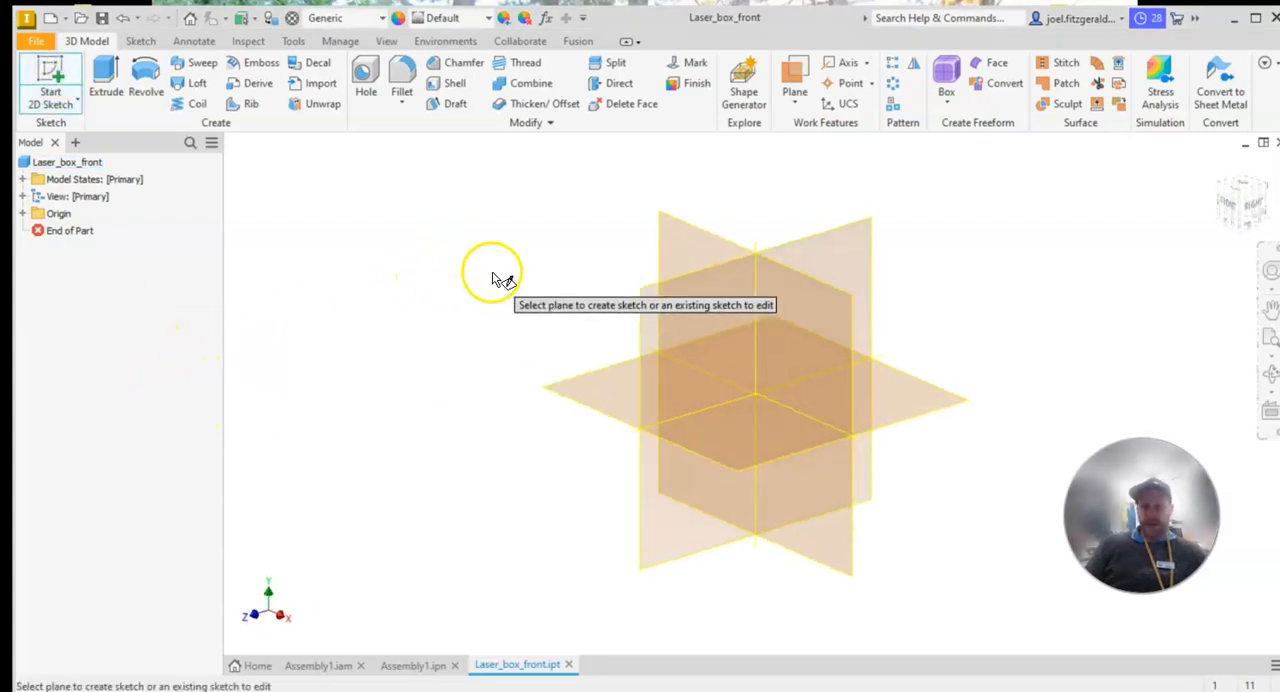
mouse_move(2, 50)
left_mouse_down()
mouse_move(608, 51)
mouse_move(2, 34)
left_mouse_up()
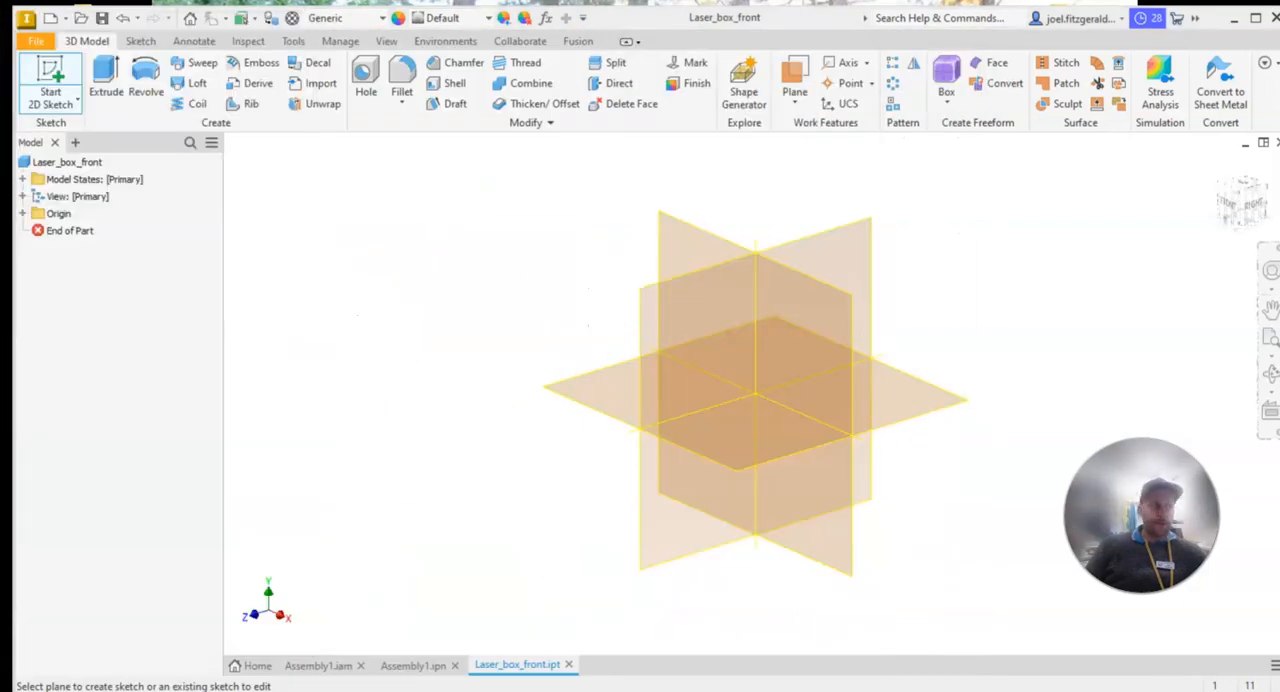
left_click(711, 241)
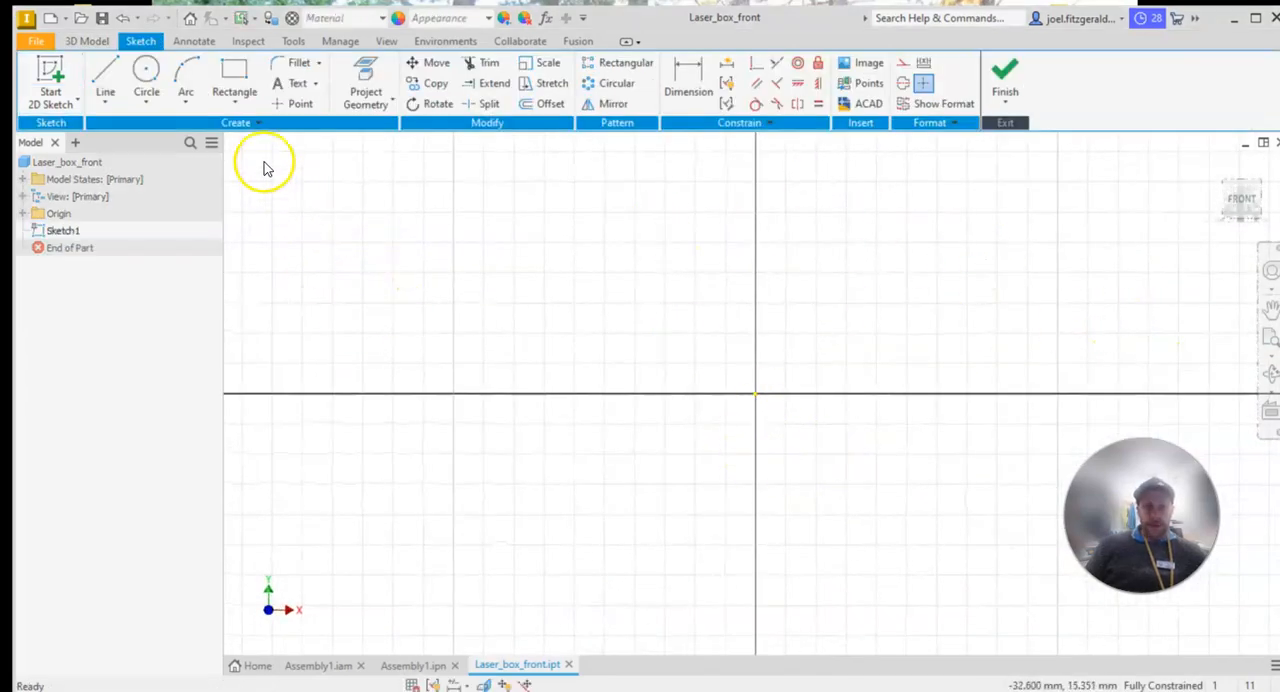
Sketch a two-point center rectangle about 27 mm high, centred on the origin
left_click(241, 110)
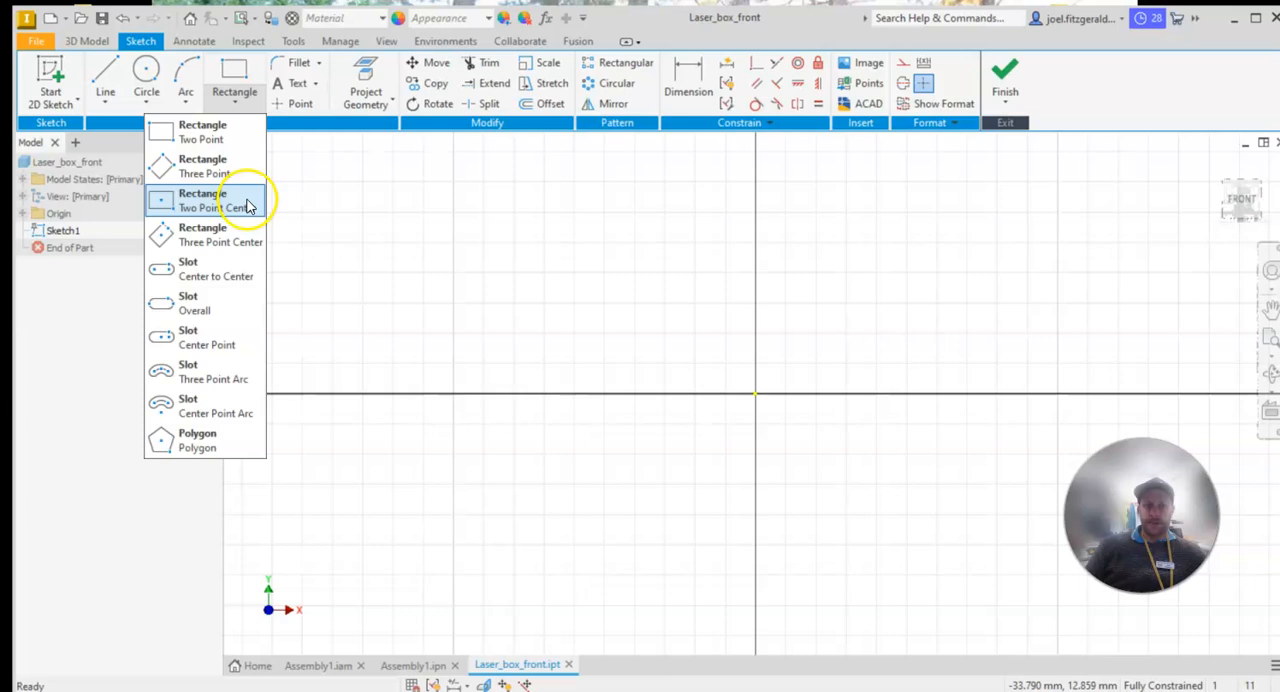
left_click(186, 212)
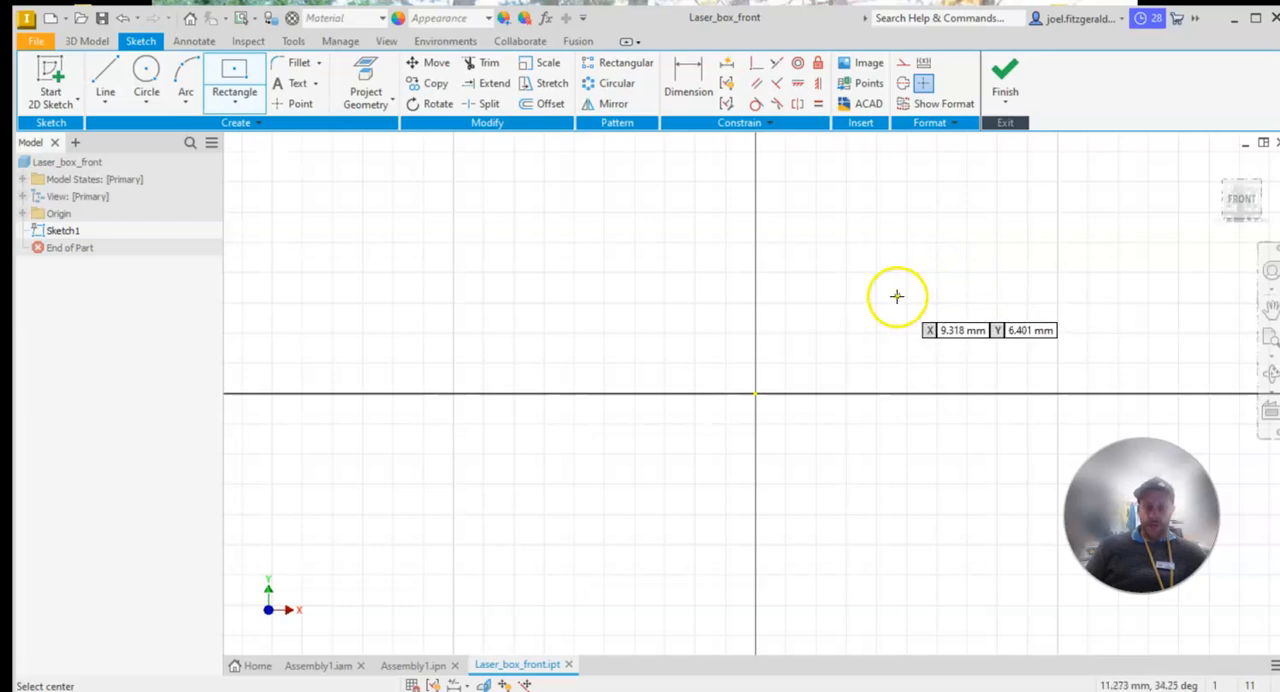
left_click(756, 393)
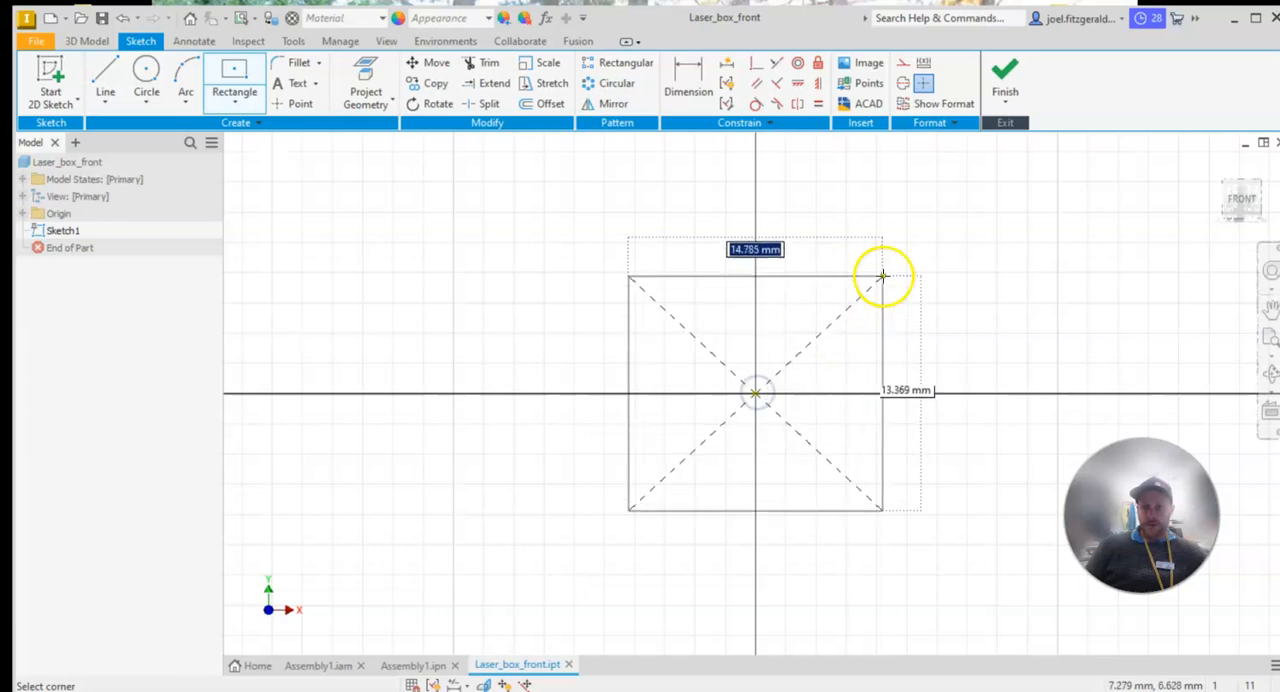
left_click(921, 189)
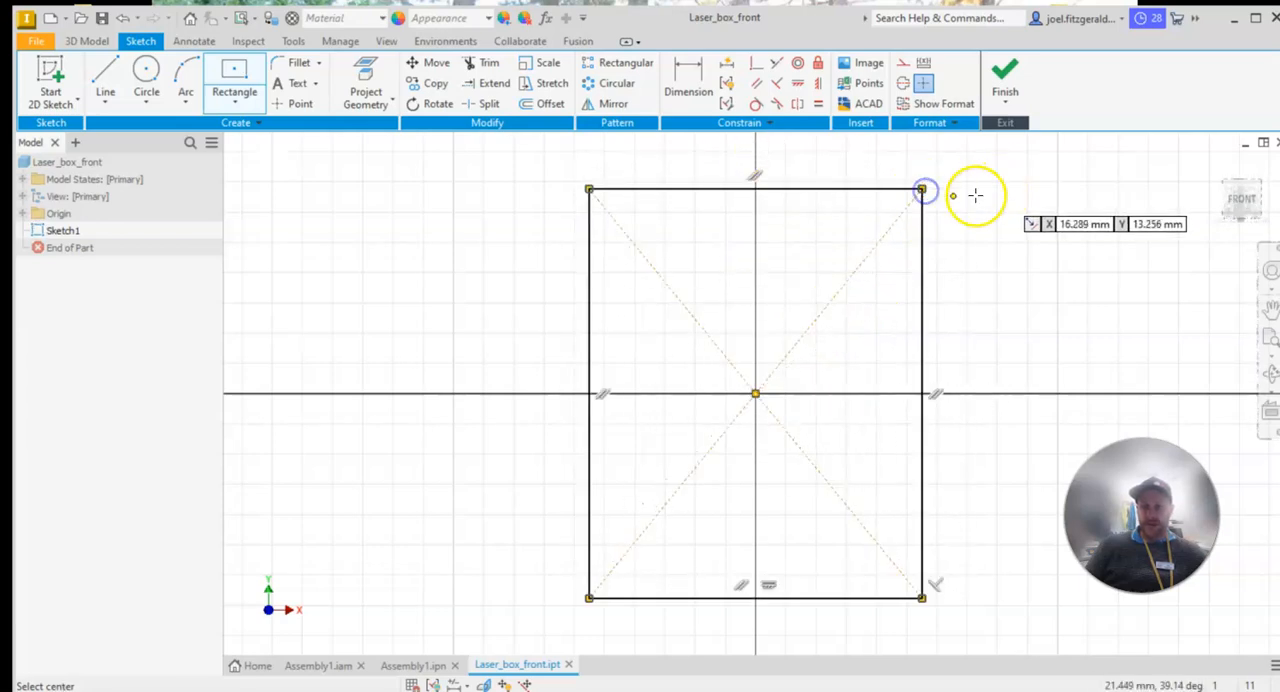
Dimension the rectangle's vertical side and set its height to 80 mm
left_click(686, 90)
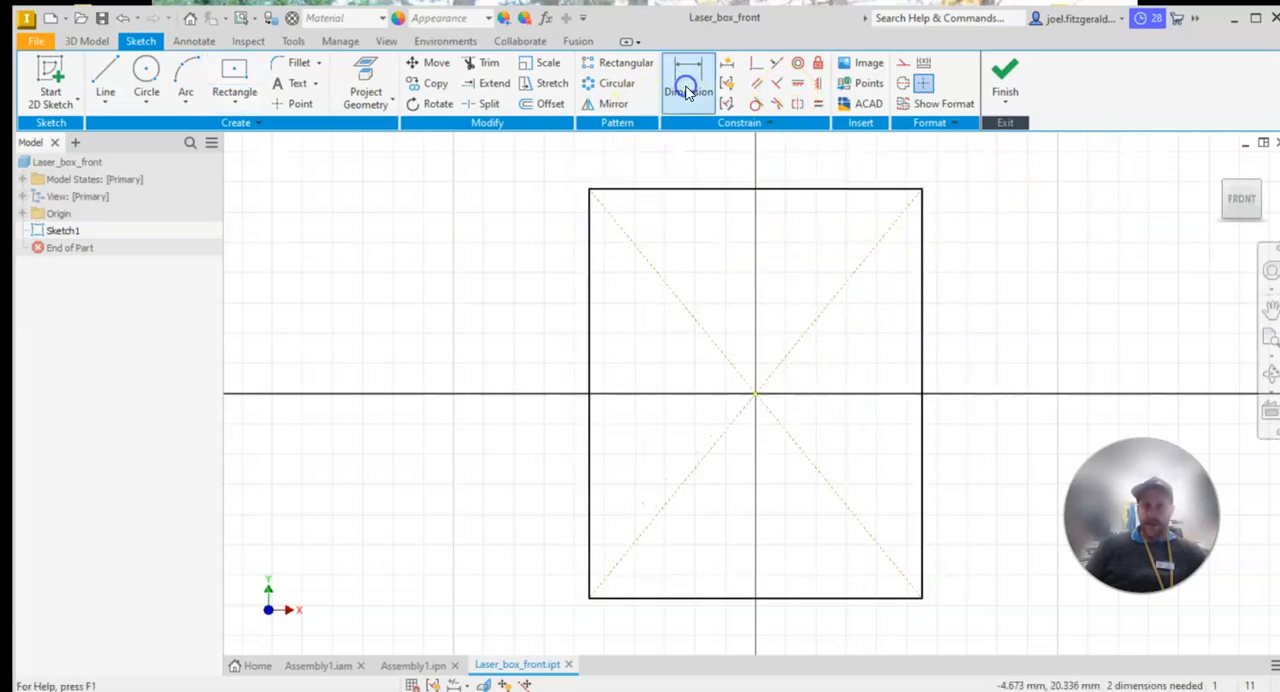
left_click(589, 311)
left_click(489, 330)
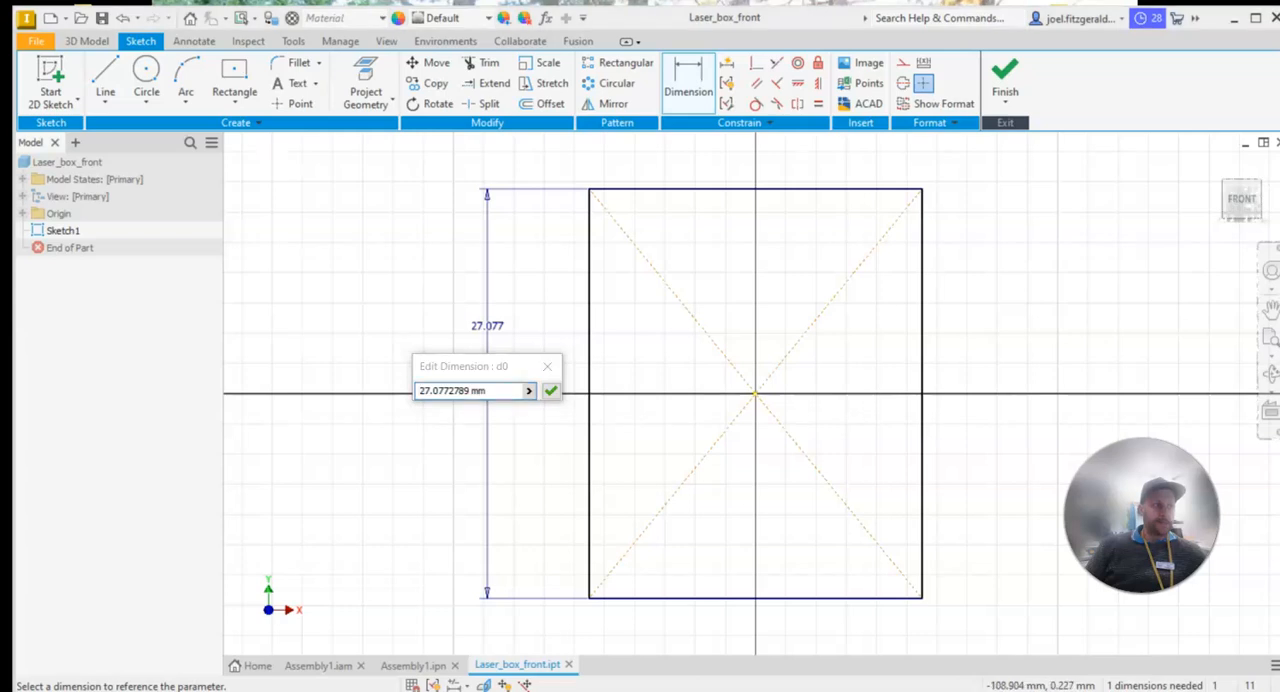
left_click(480, 392)
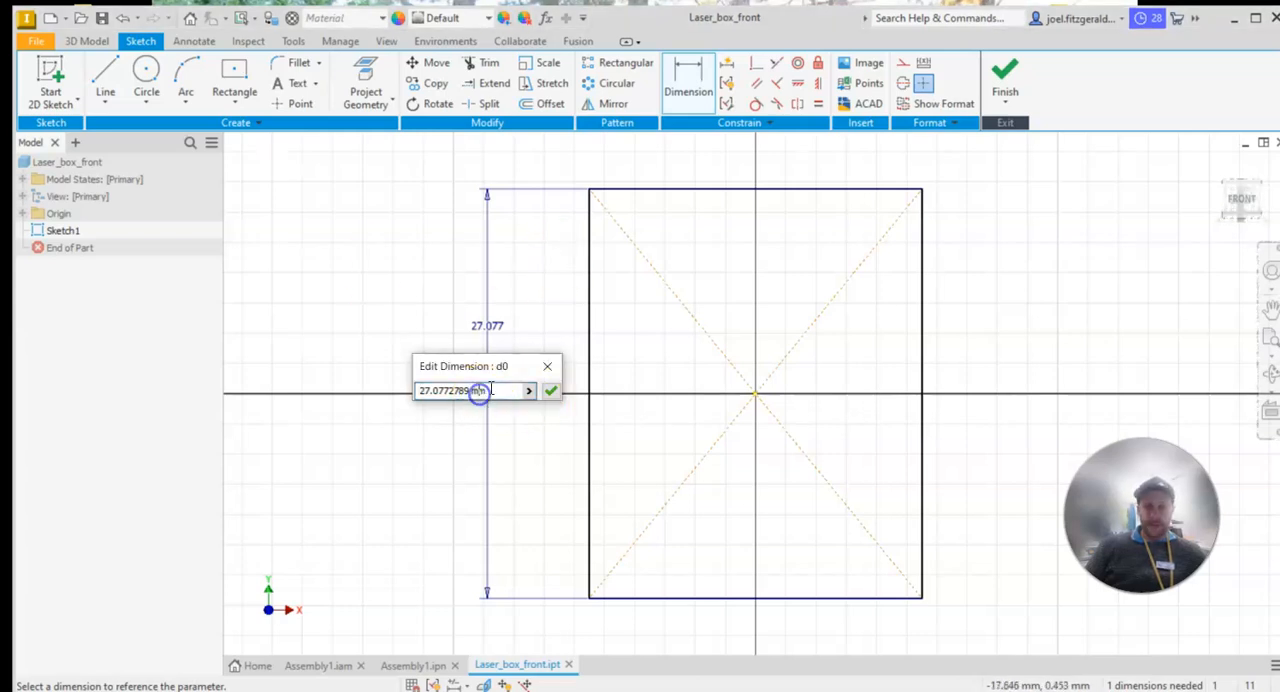
type("80")
key("Return")
Dimension the rectangle's upper edge and set its width to 74 mm
scroll(823, 429, "up", 5)
scroll(825, 437, "down", 6)
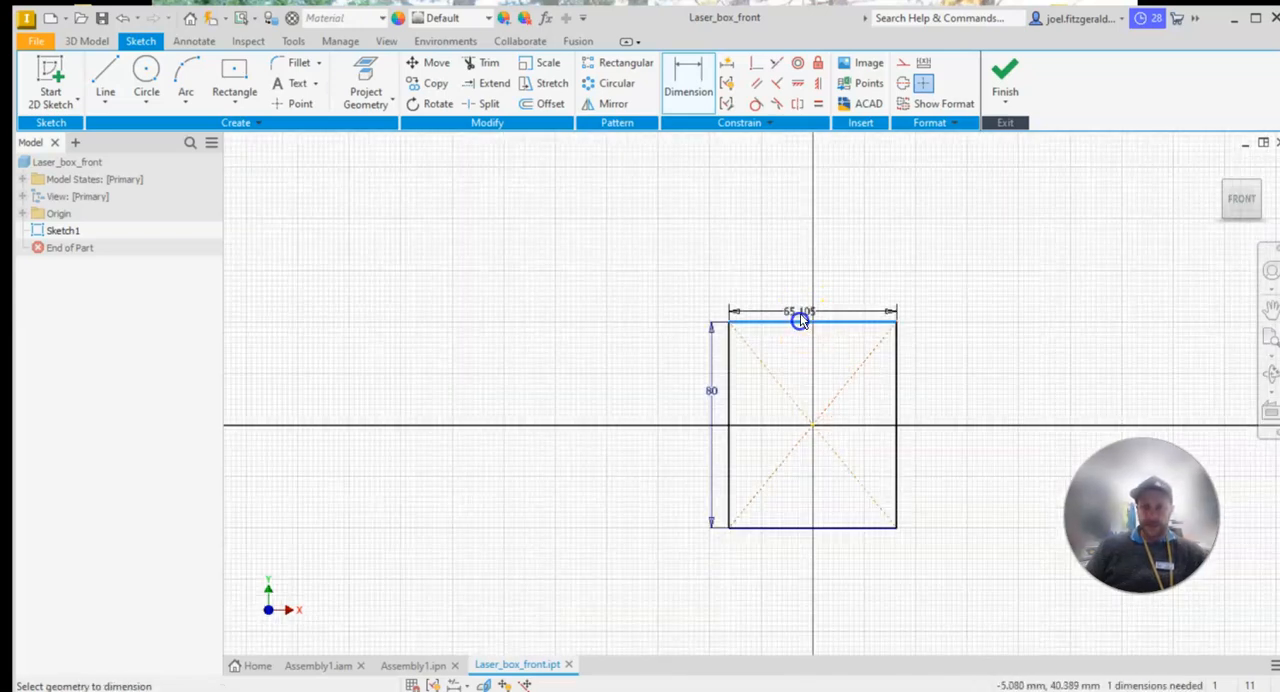
left_click(794, 285)
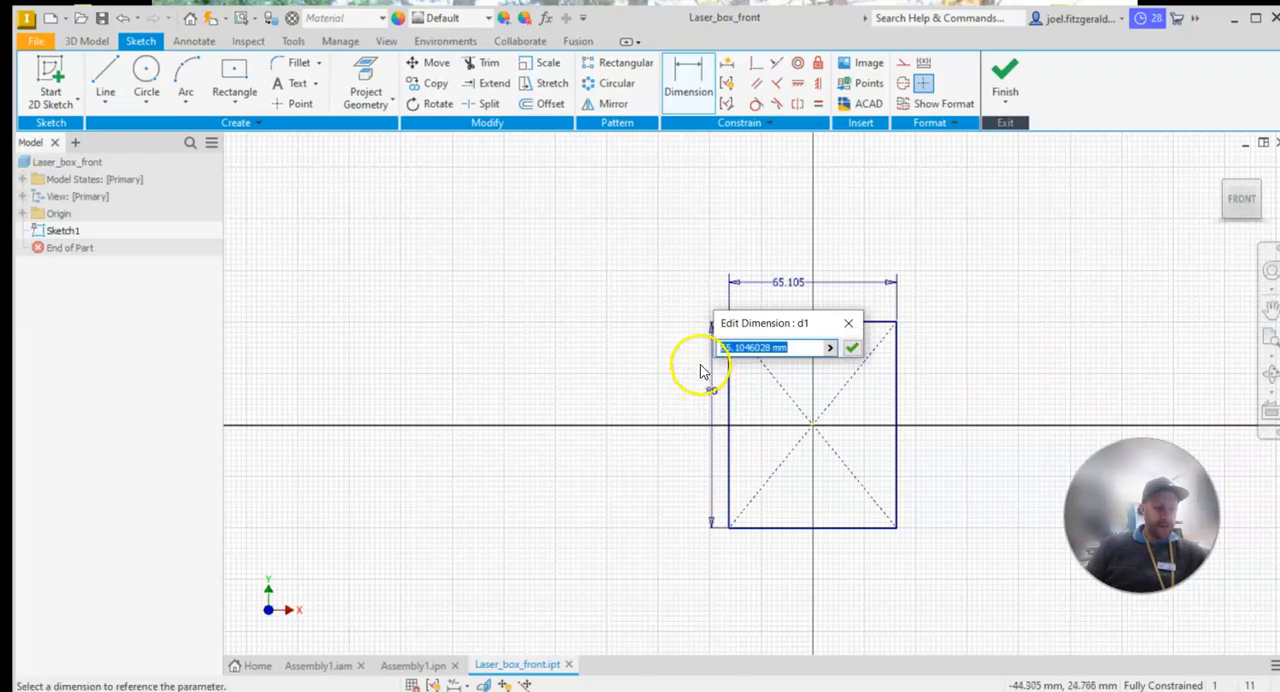
type("4")
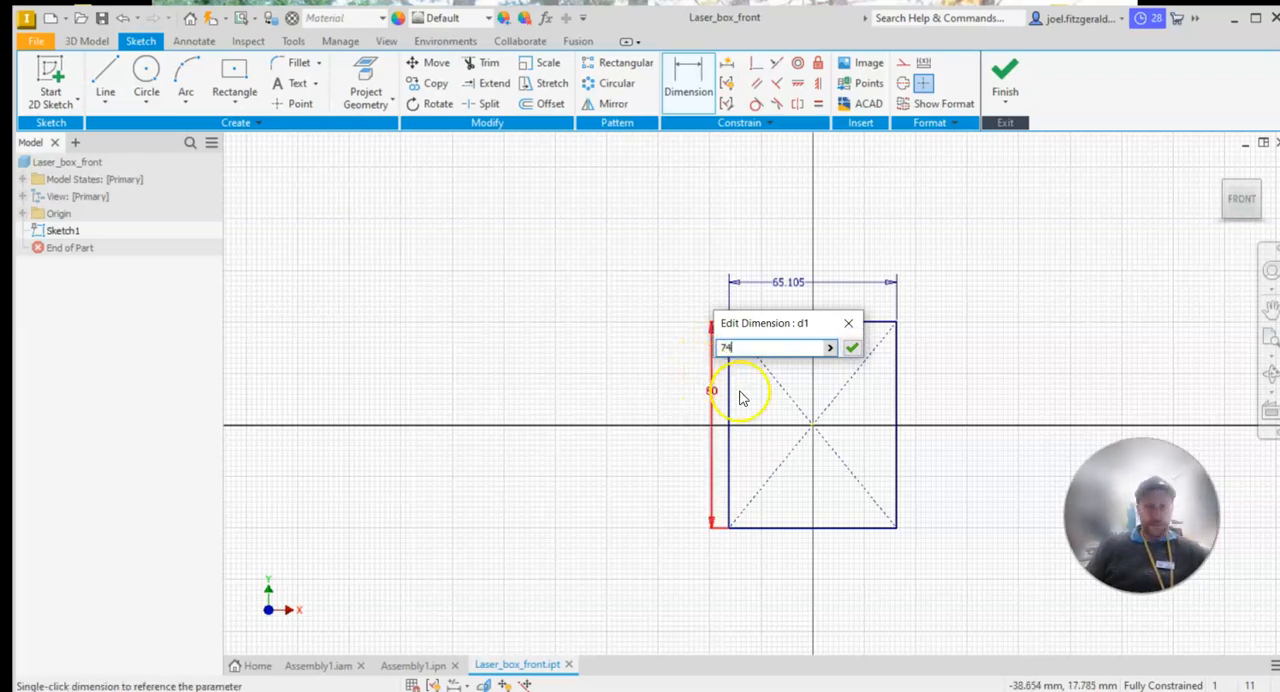
key("Return")
scroll(955, 470, "down", 3)
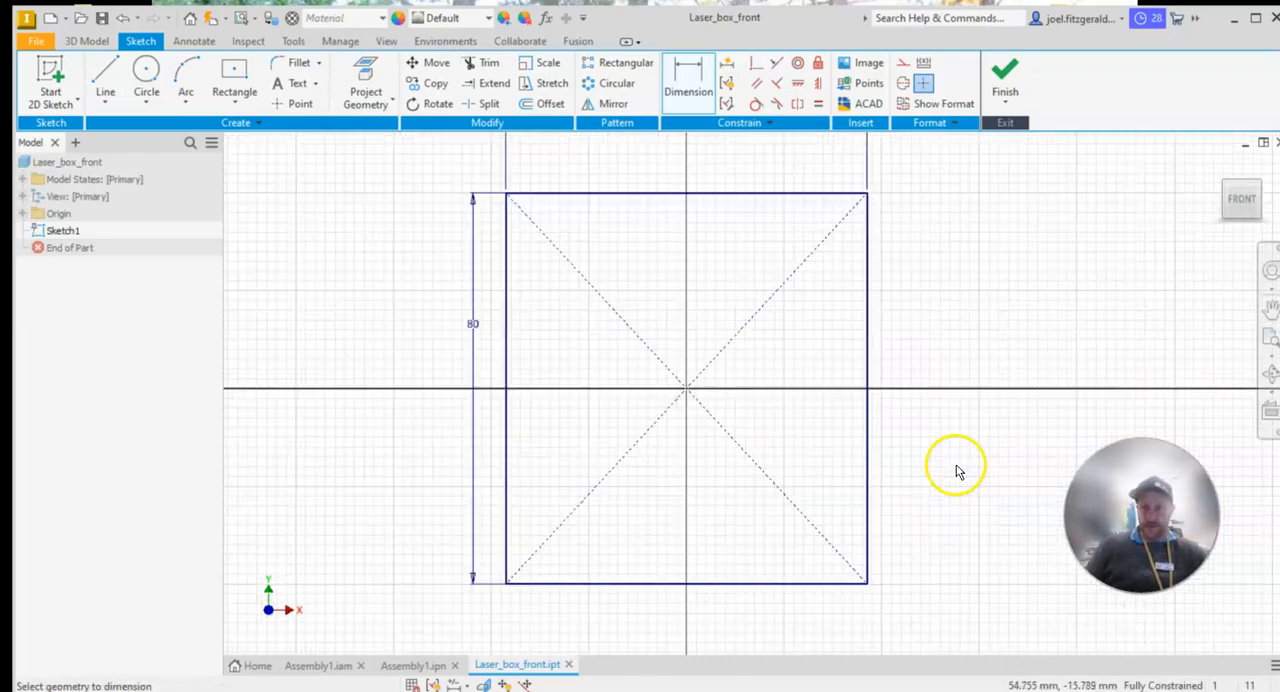
middle_click_drag(837, 282, 926, 329)
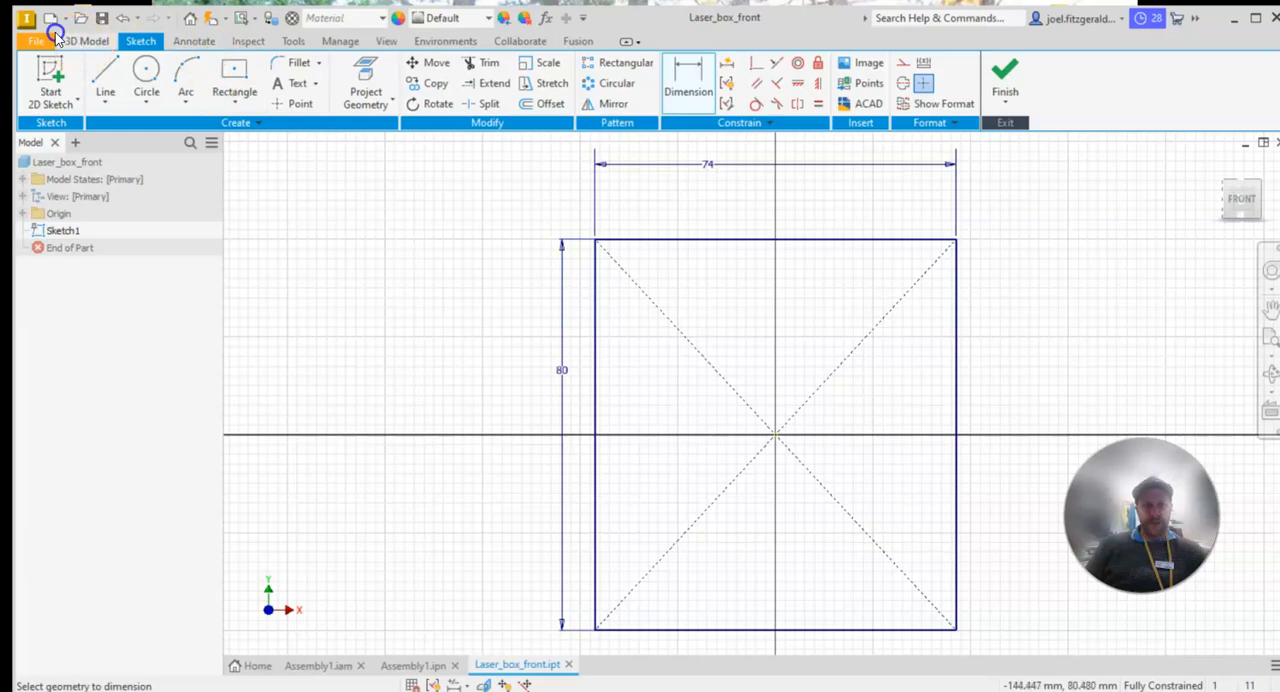
Extrude the 74 by 80 mm rectangle 3 mm in the flipped direction, behind the sketch plane
left_click(87, 41)
left_click(105, 87)
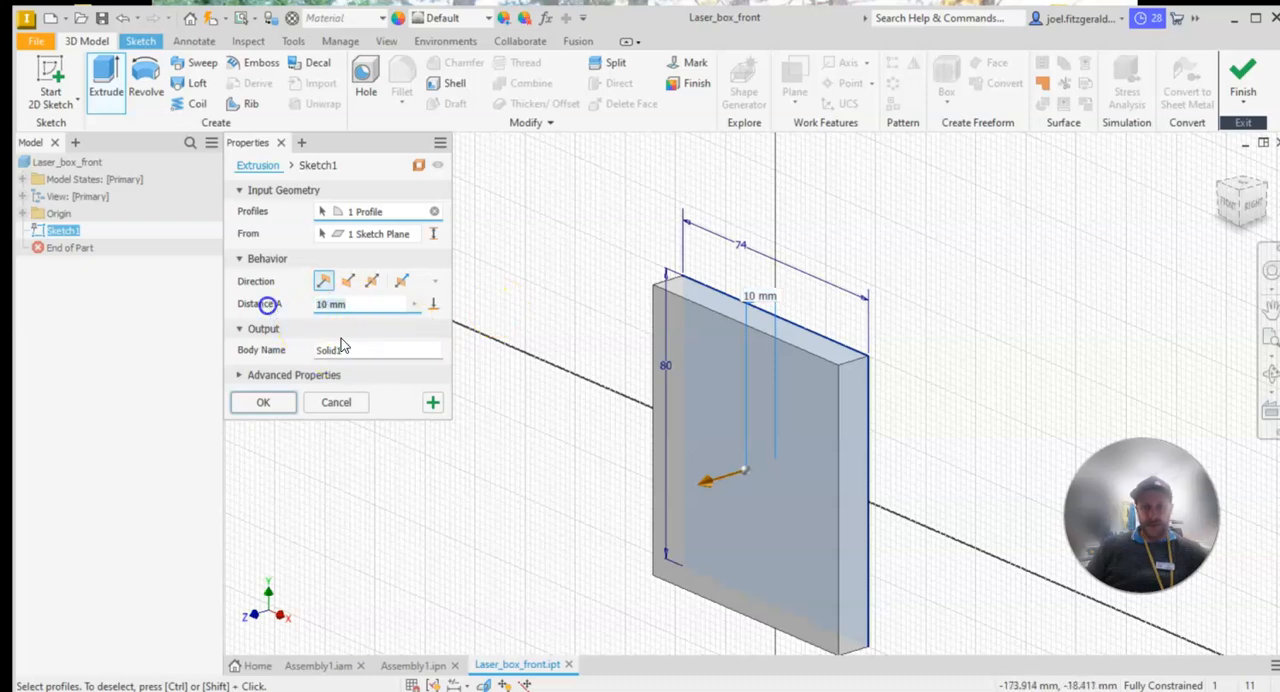
left_click_drag(696, 485, 857, 445)
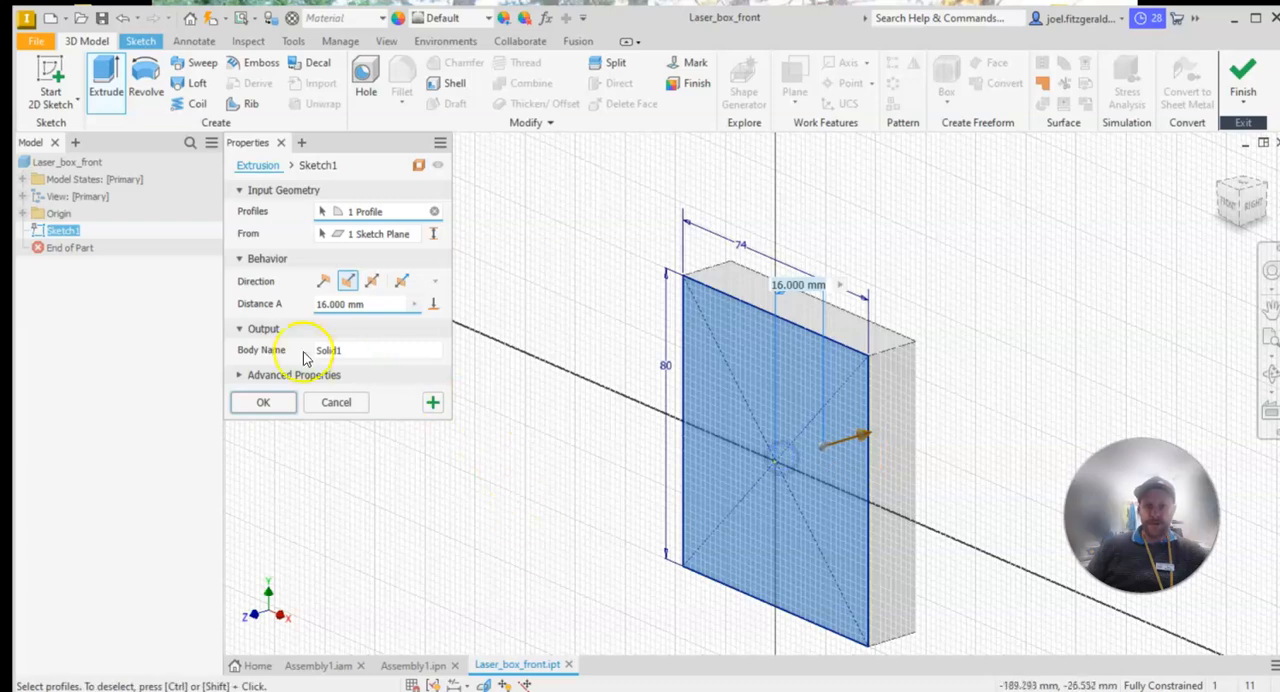
left_click(378, 308)
type("3")
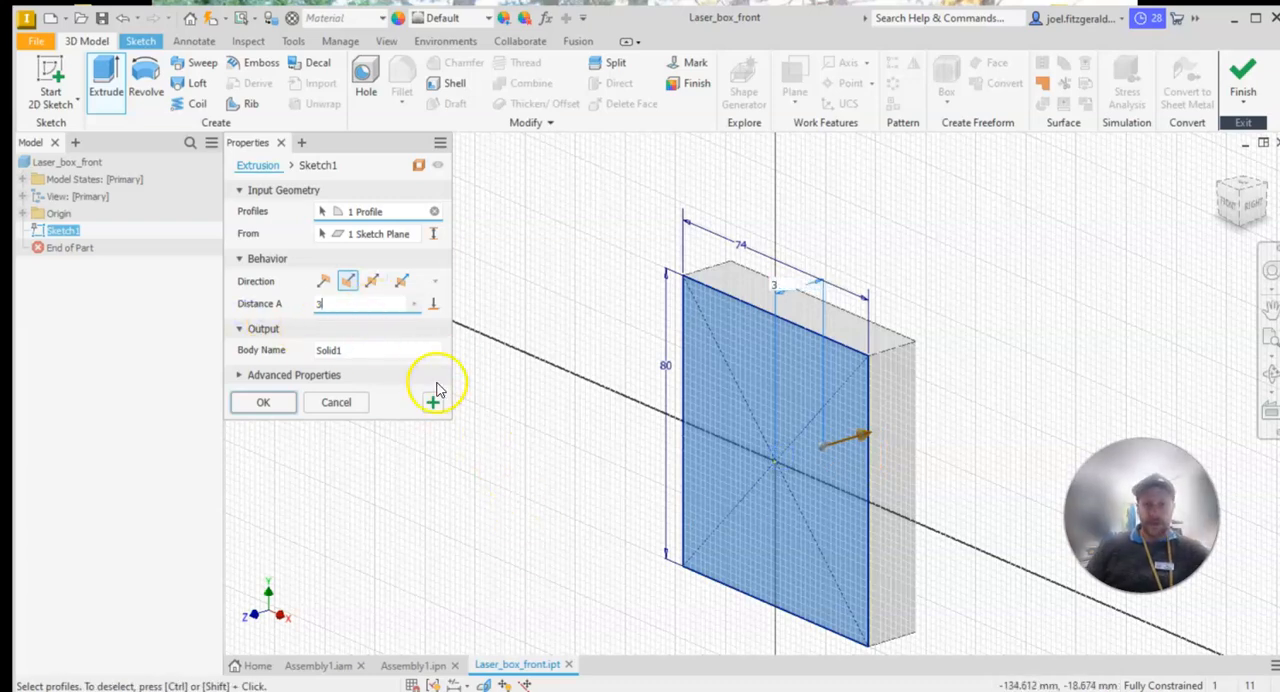
left_click(263, 402)
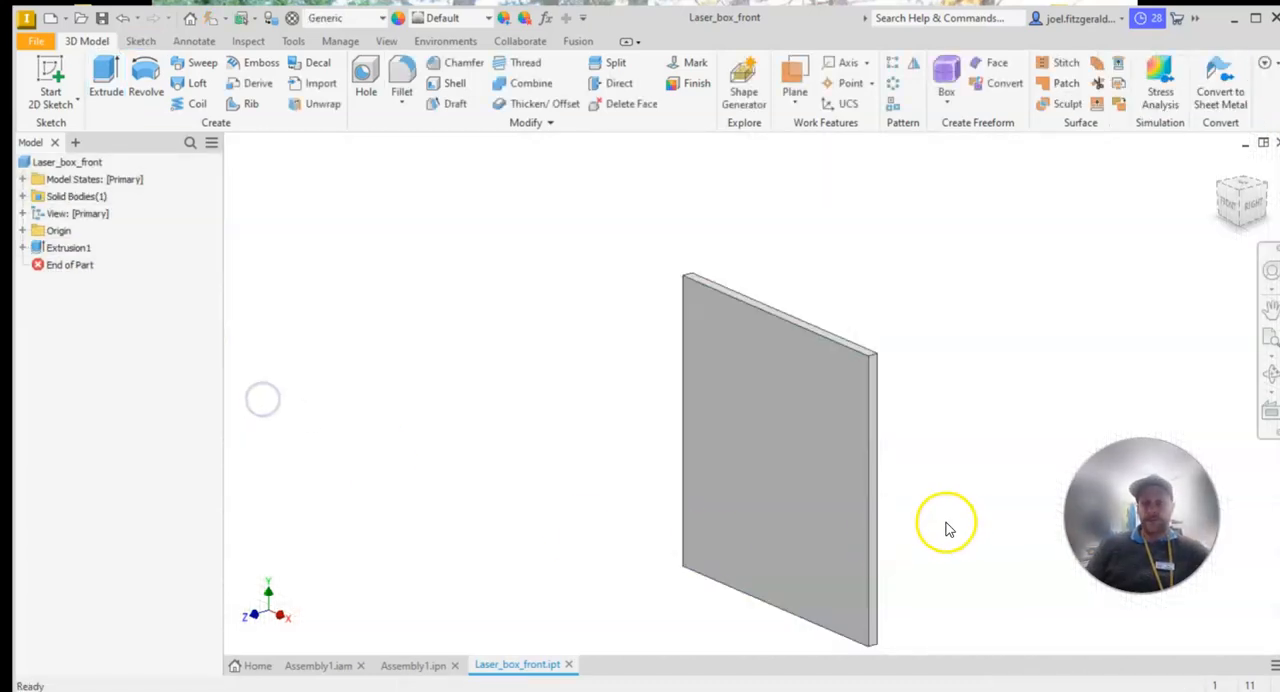
Consult the lower arc and slot dimensions of the BOX - FRONT view in the PDF drawing and start a 2D sketch on the panel's front face
mouse_move(908, 427)
middle_mouse_down("shift")
mouse_move(926, 400)
mouse_move(956, 419)
middle_mouse_up("shift")
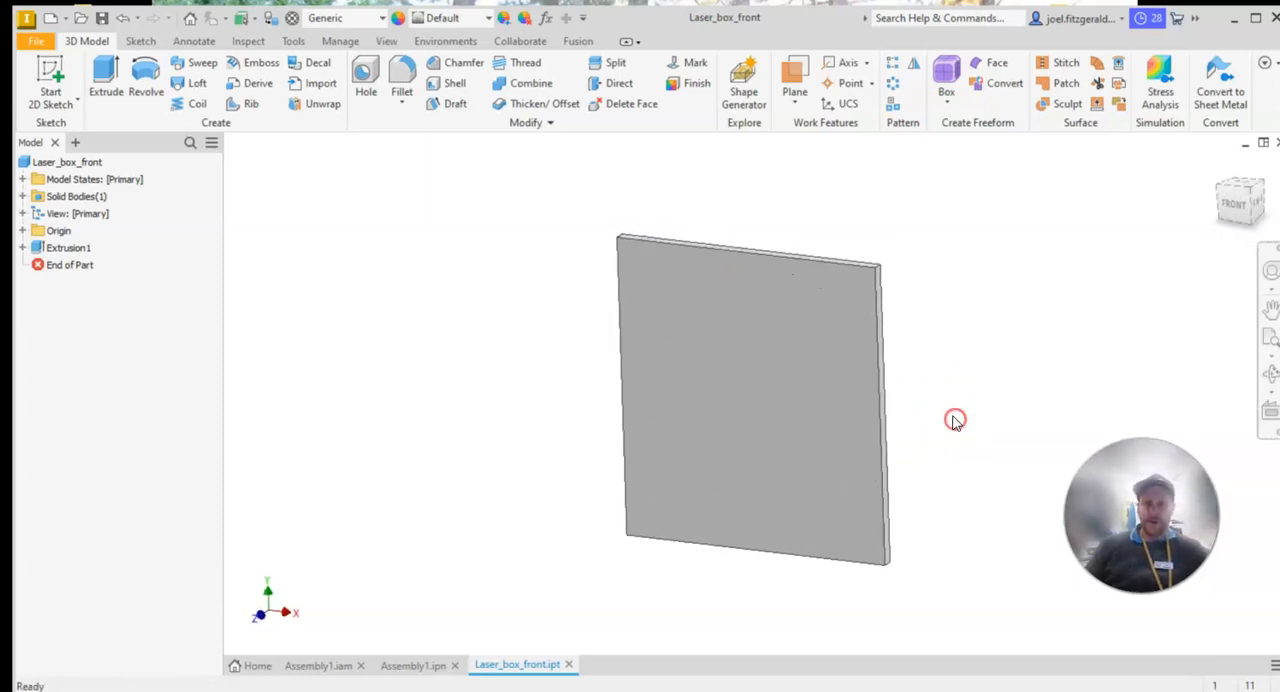
mouse_move(0, 100)
left_mouse_down()
mouse_move(737, 41)
mouse_move(895, 55)
left_mouse_up()
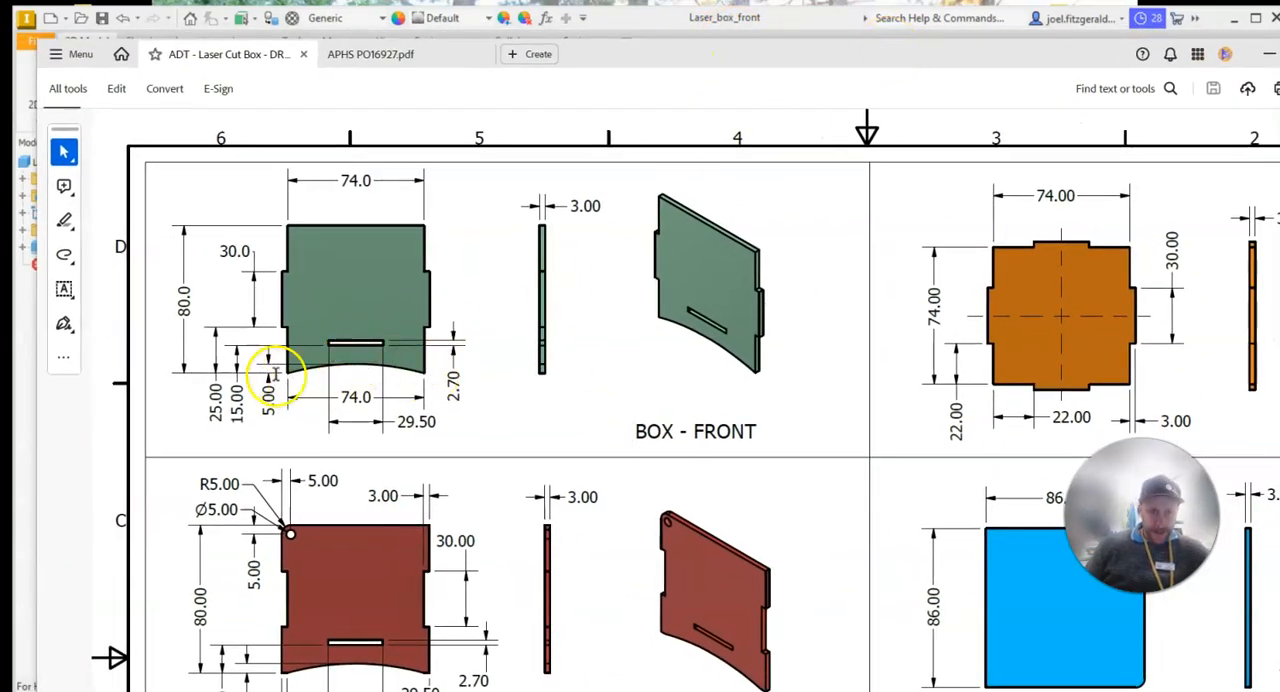
scroll(272, 375, "up", 4, "ctrl")
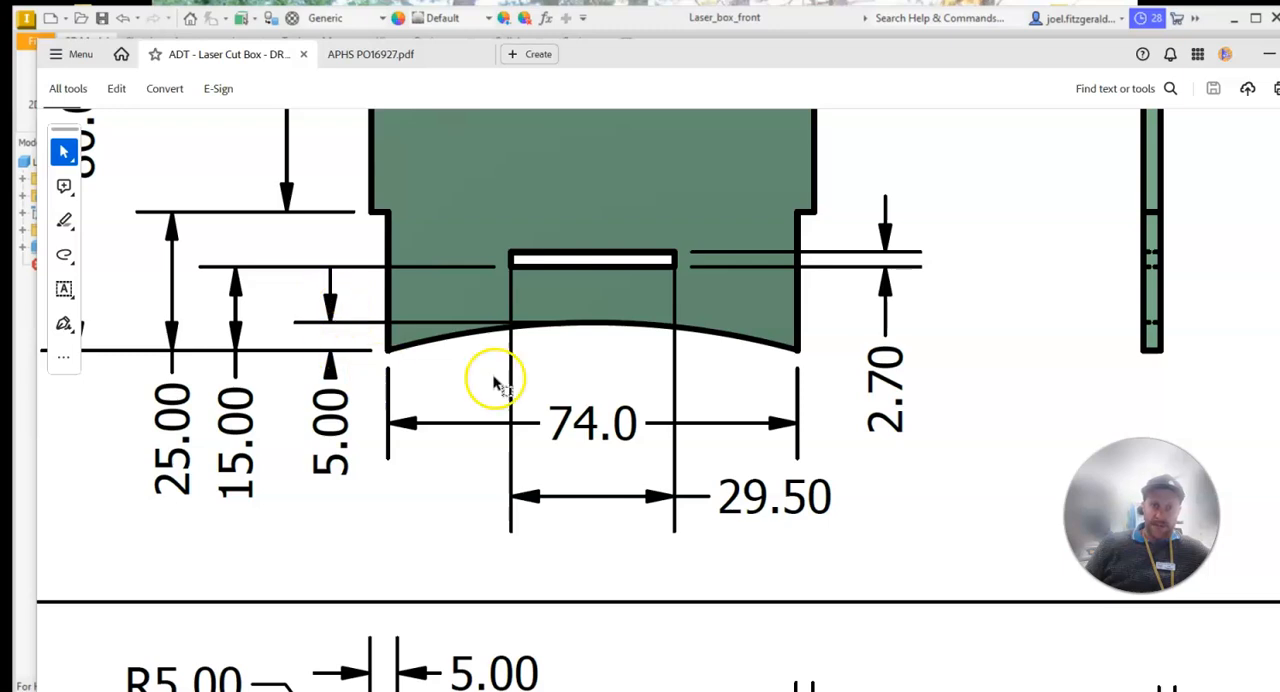
scroll(580, 377, "up", 2)
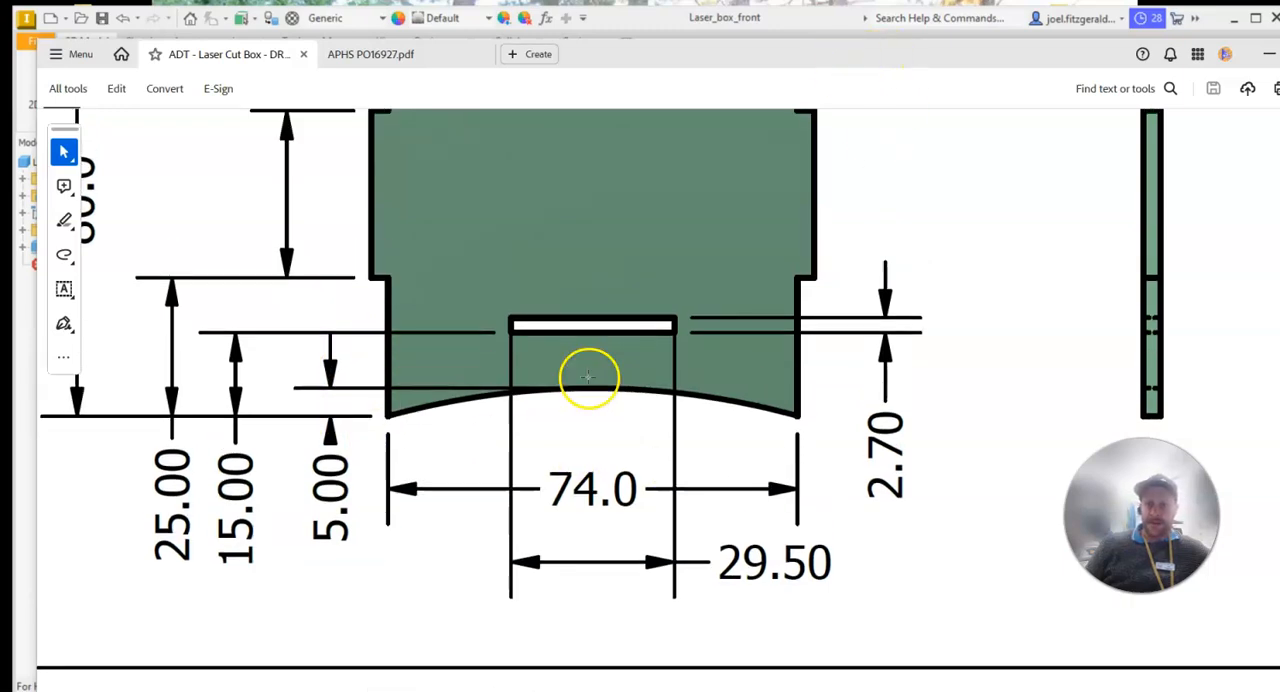
scroll(533, 415, "up", 1)
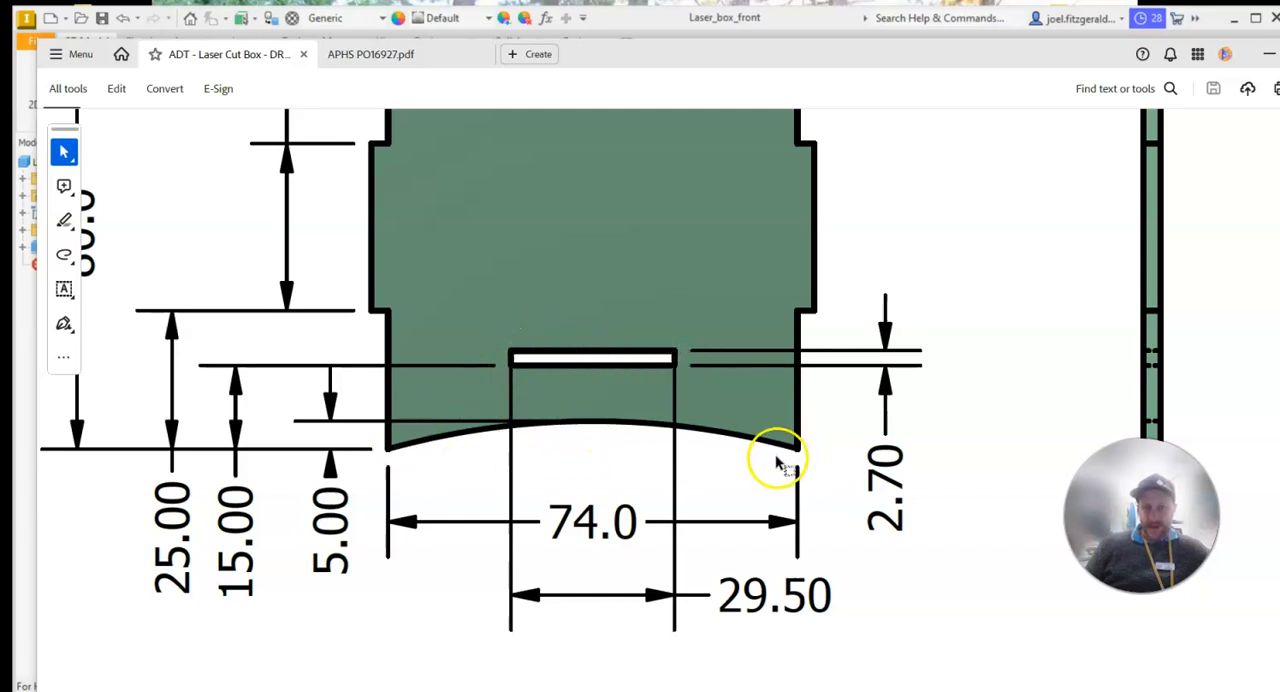
left_click_drag(895, 71, 0, 104)
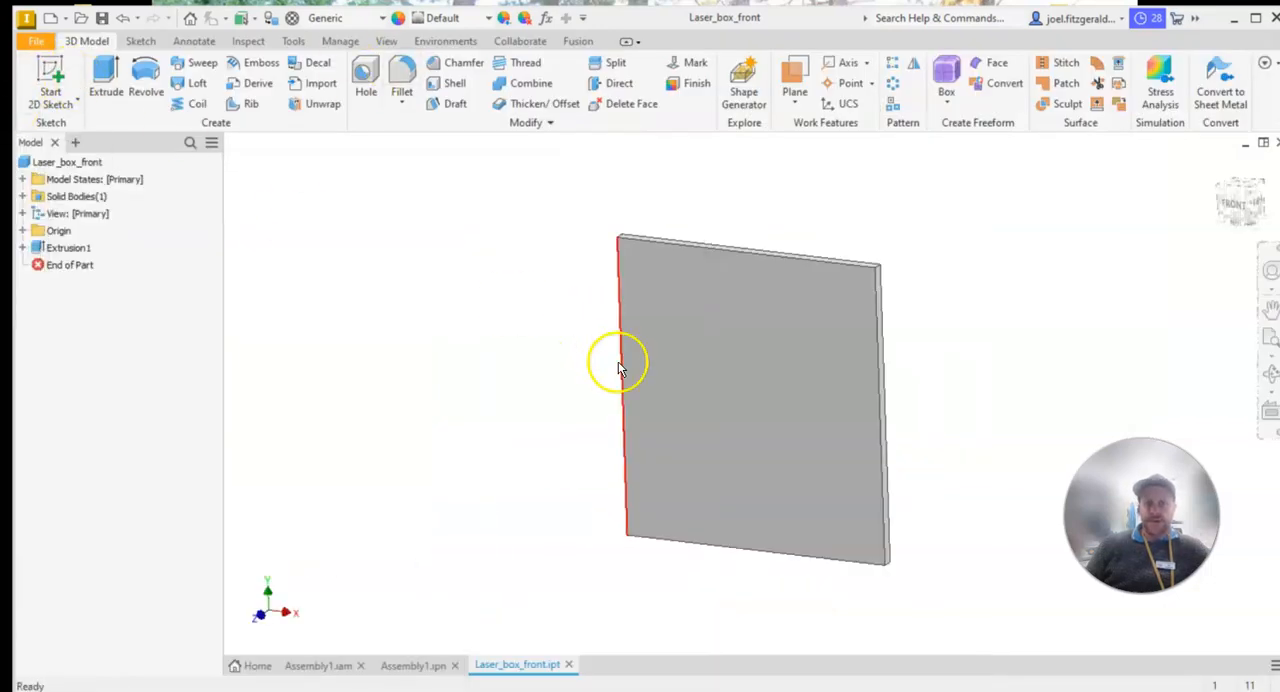
left_click(47, 78)
left_click(772, 412)
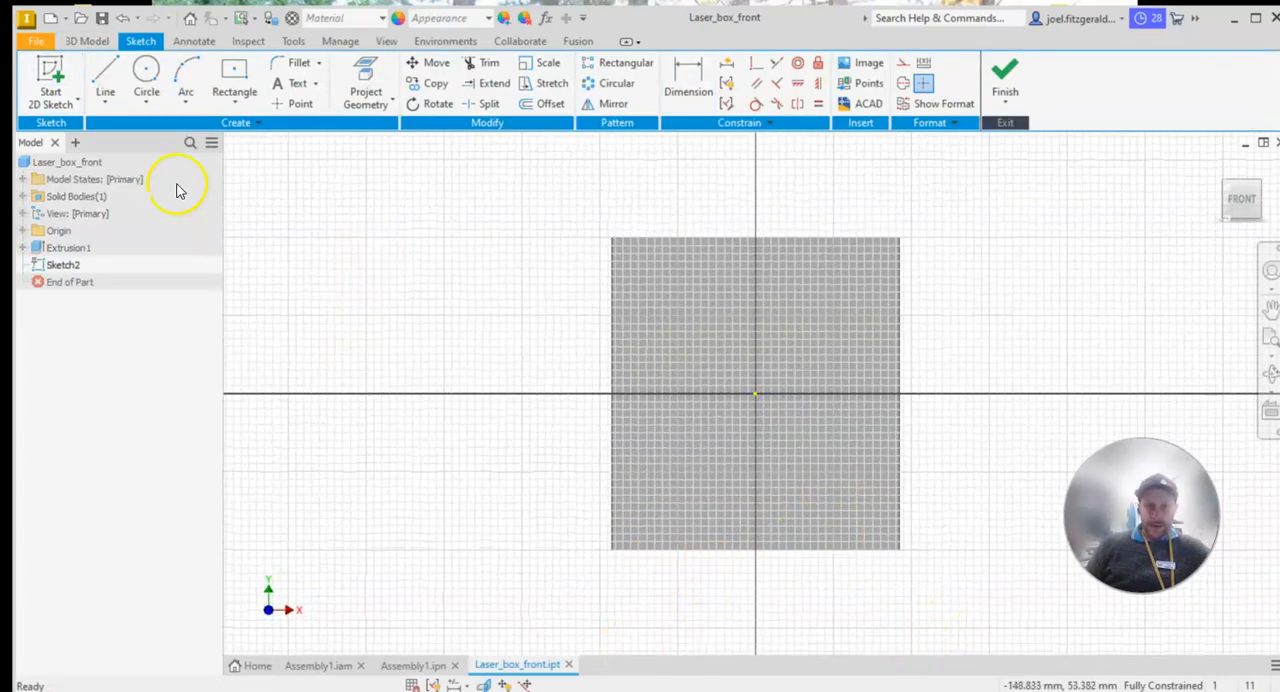
Draw a three-point arc between the panel's two bottom corners, curving about 5.2 mm up into the panel
left_click(193, 97)
left_click(183, 150)
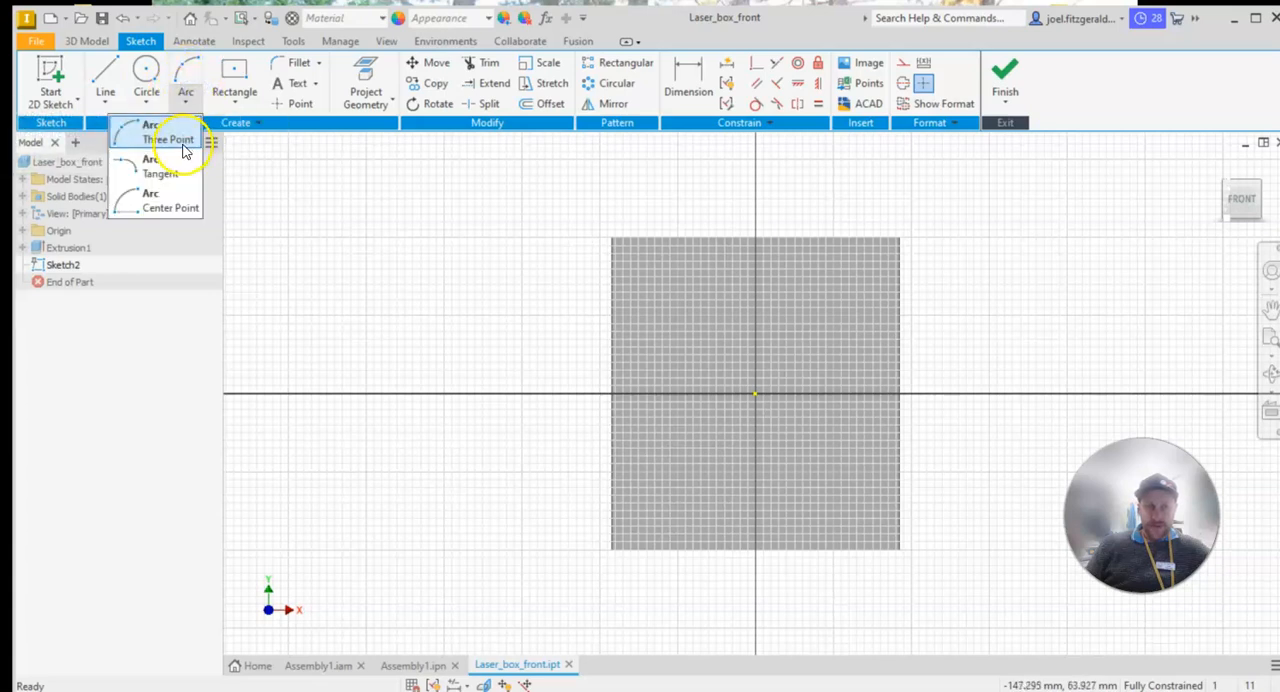
left_click(160, 138)
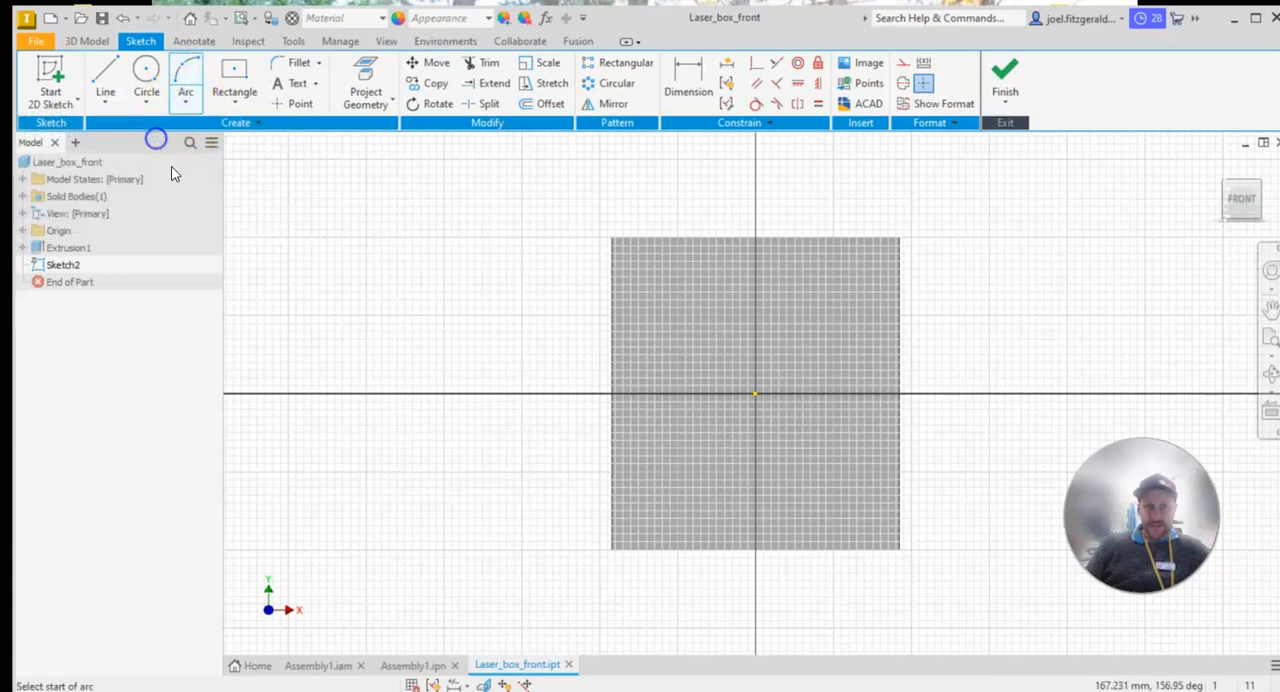
scroll(845, 603, "up", 3)
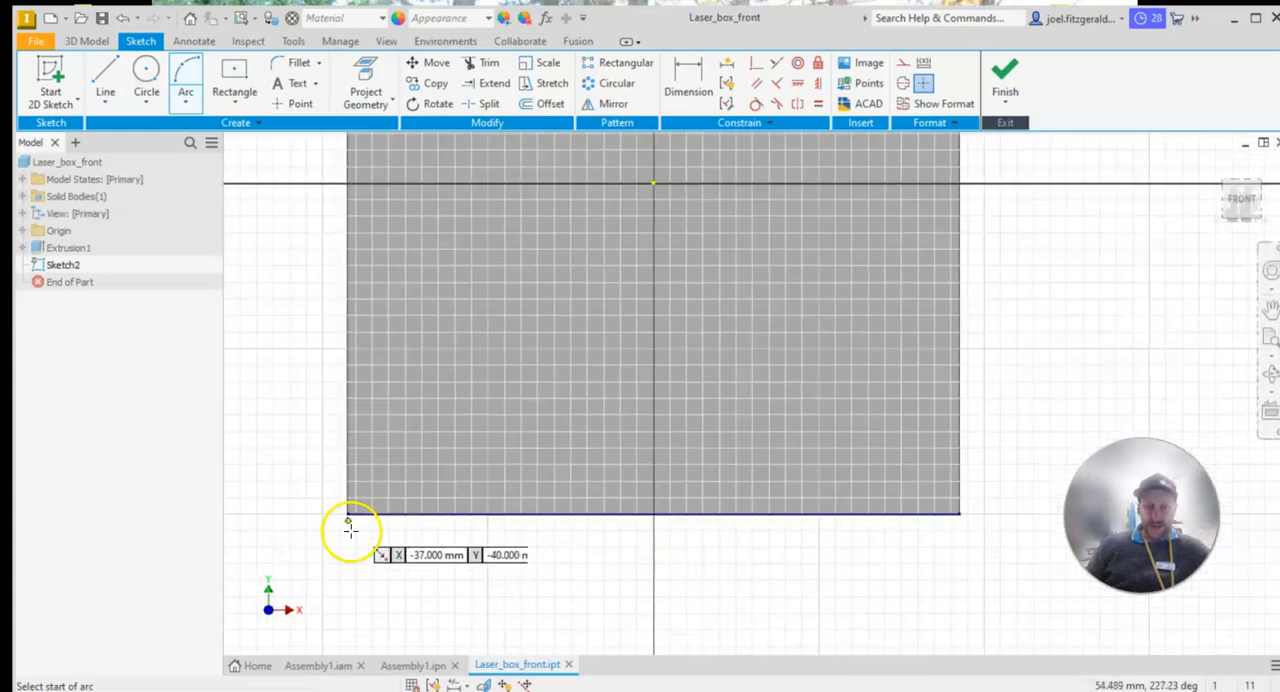
left_click(345, 514)
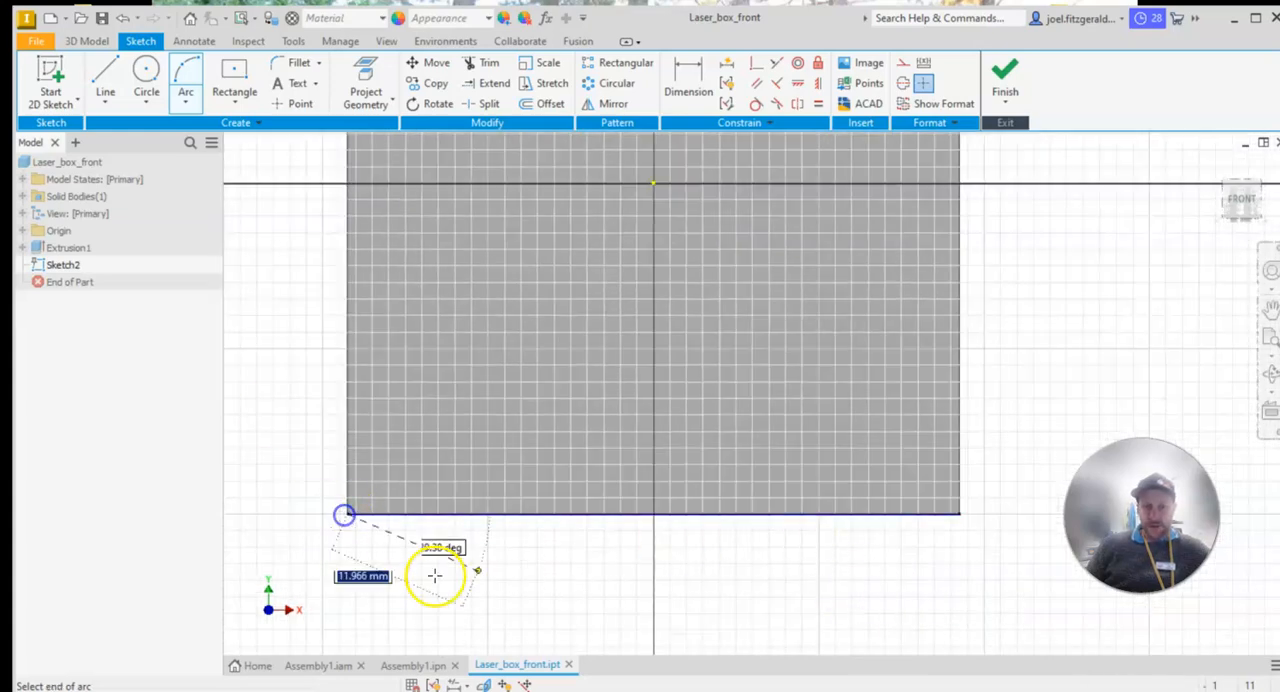
left_click(960, 514)
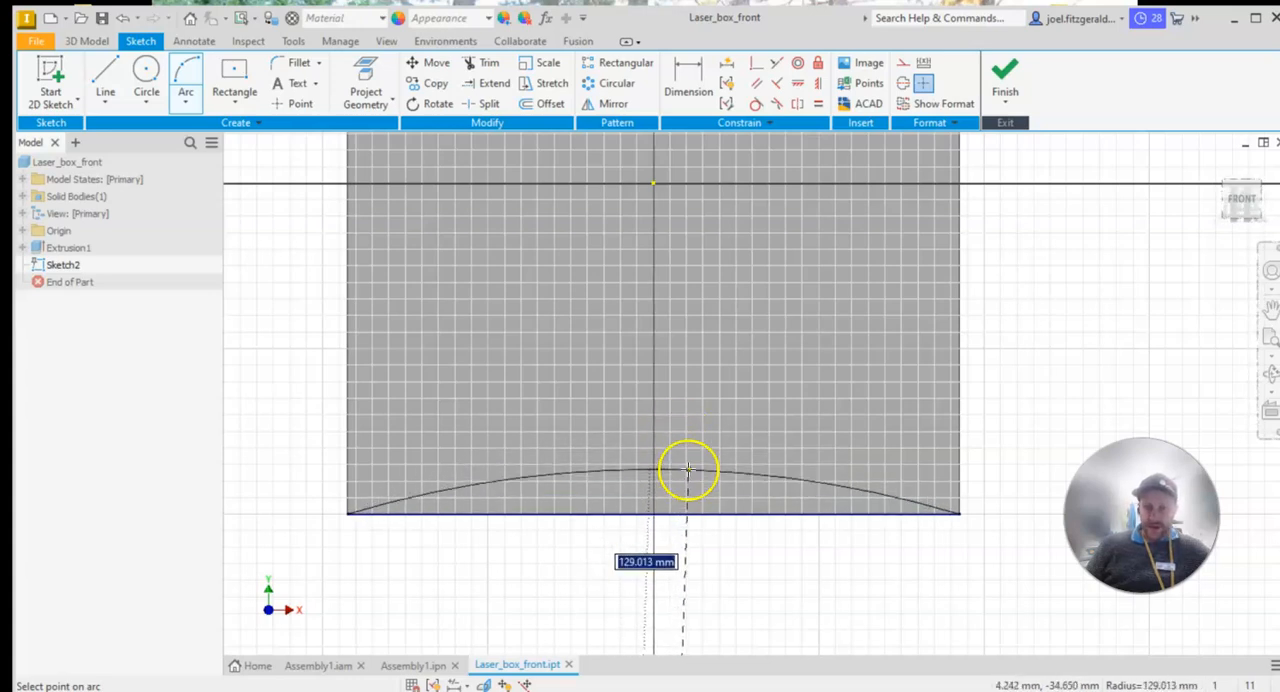
left_click(692, 471)
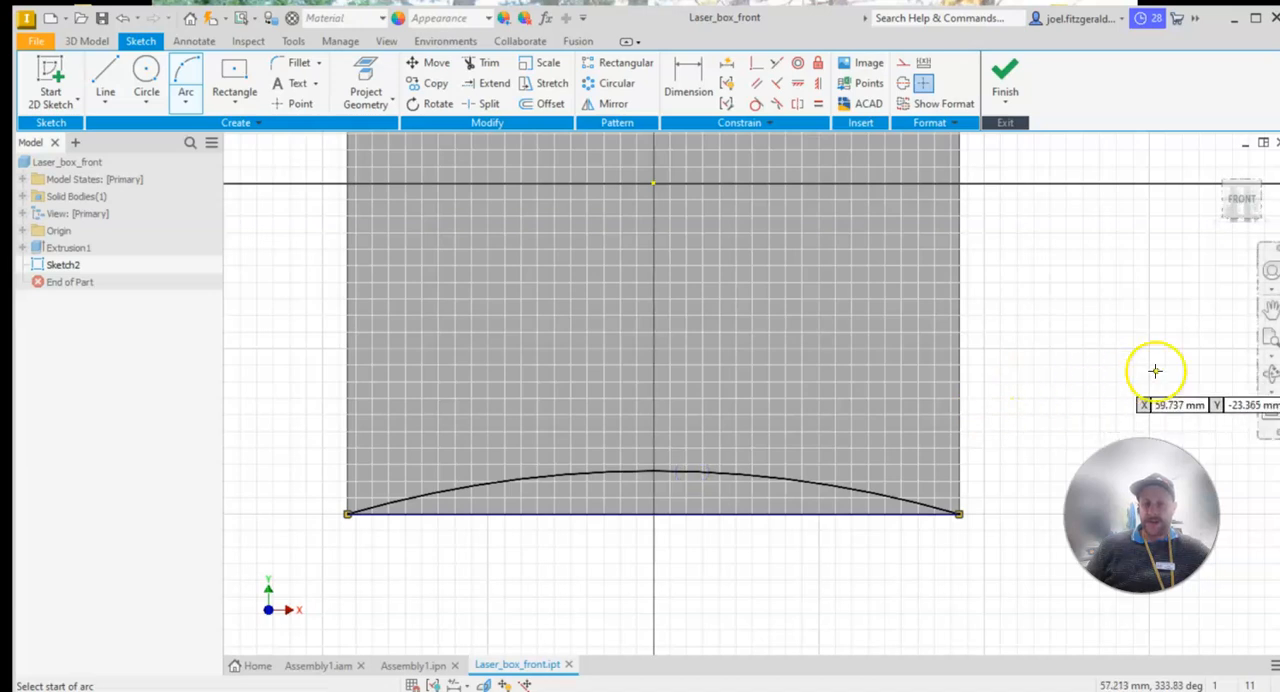
Dimension the arc's peak from the panel's bottom edge and set the height to 5 mm
left_click(690, 78)
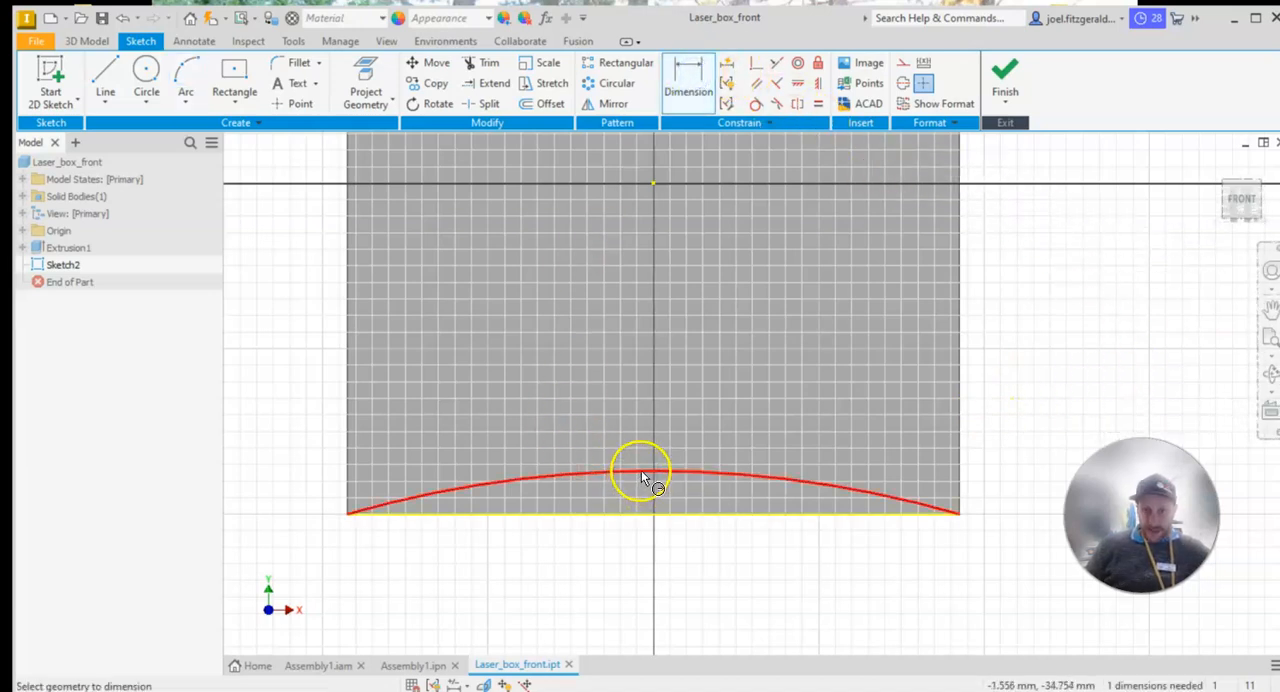
left_click(409, 516)
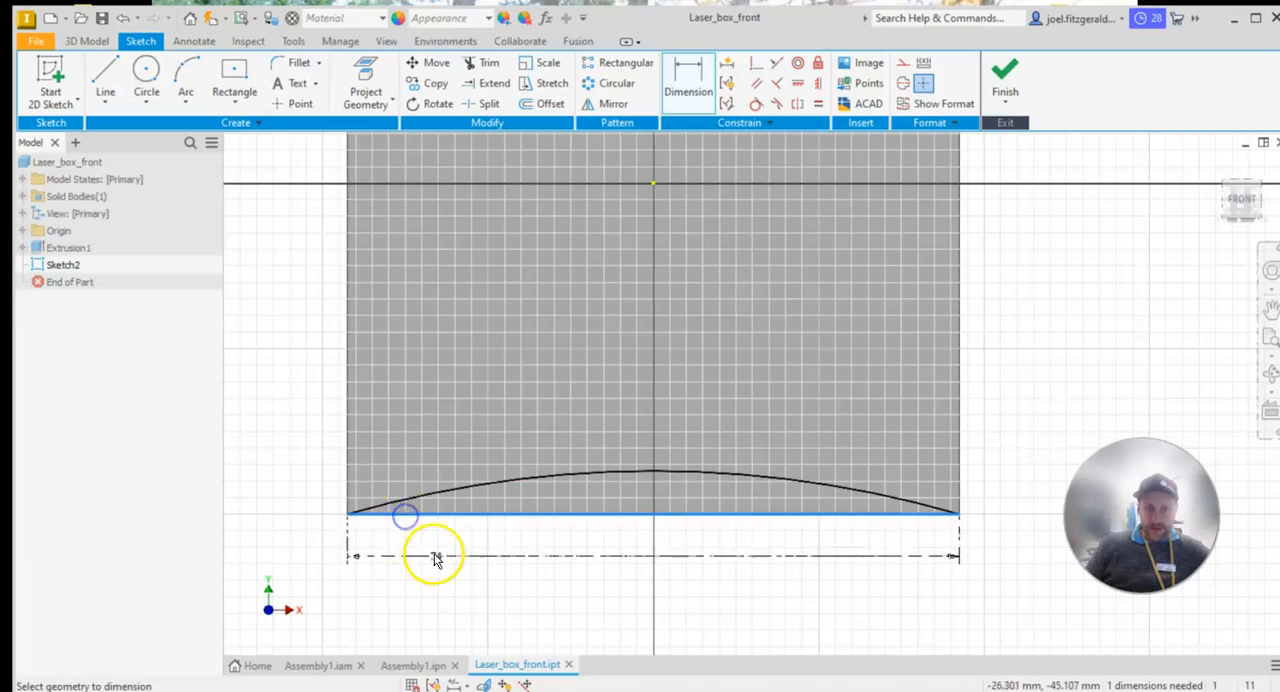
left_click(653, 474)
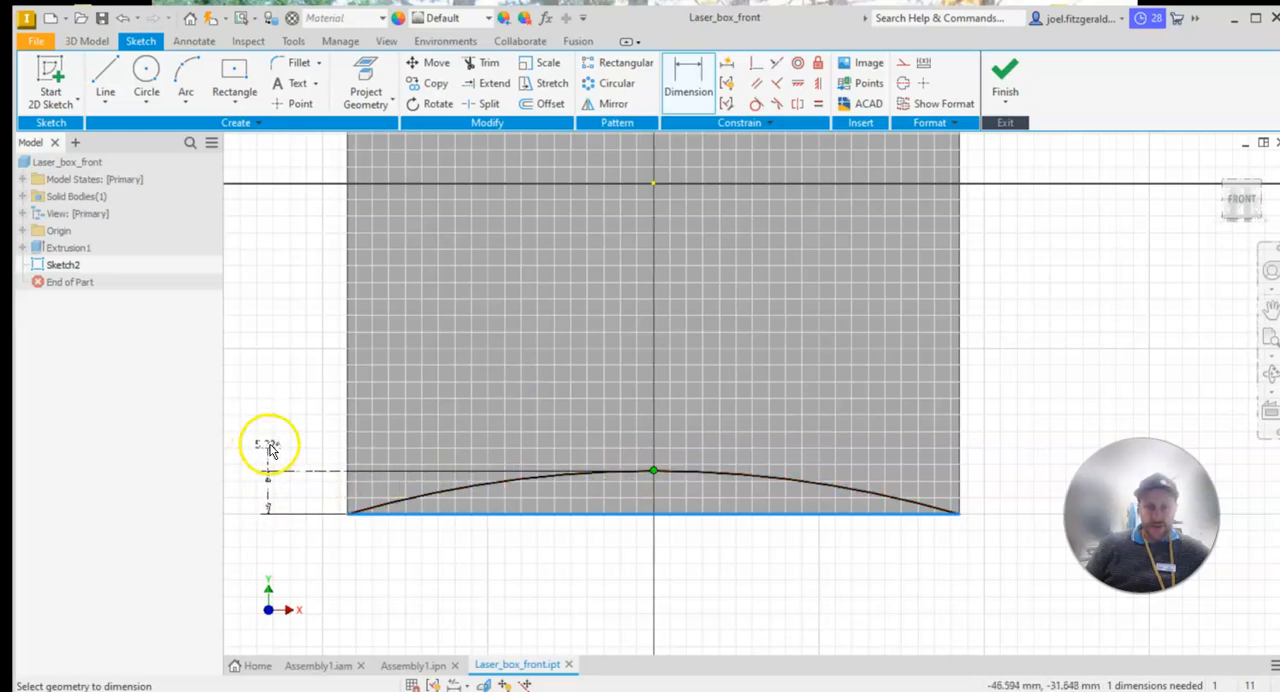
left_click(268, 447)
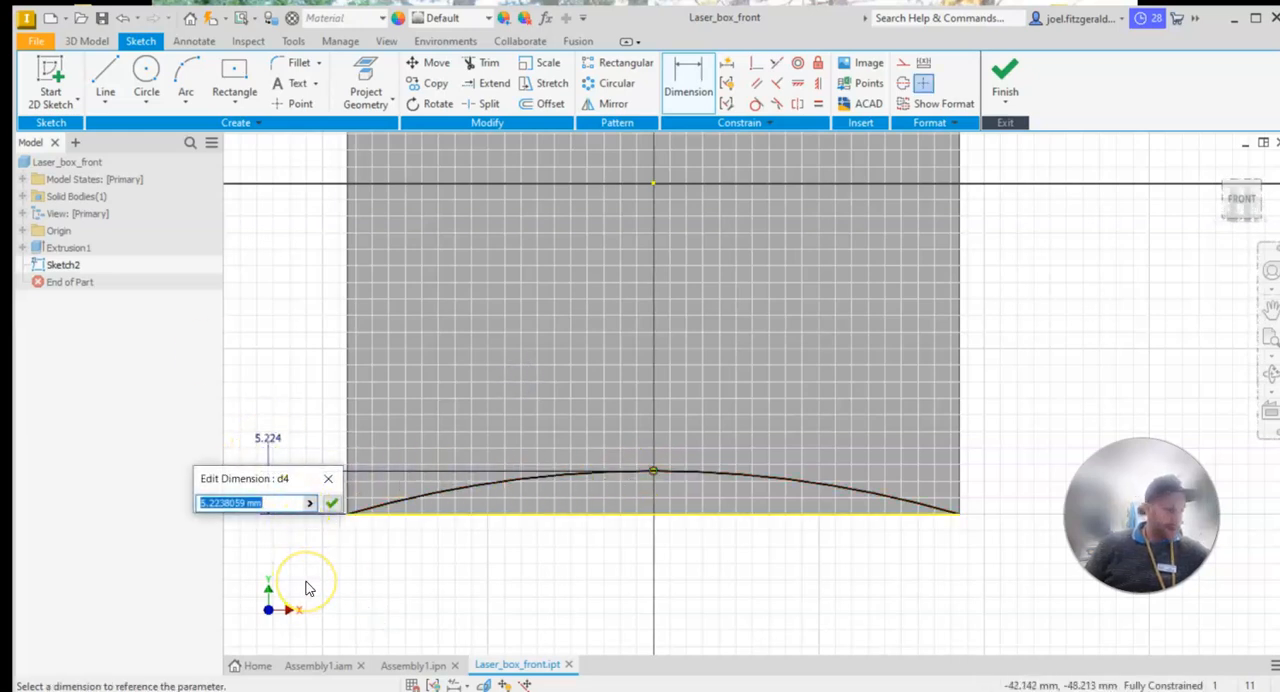
key("Return")
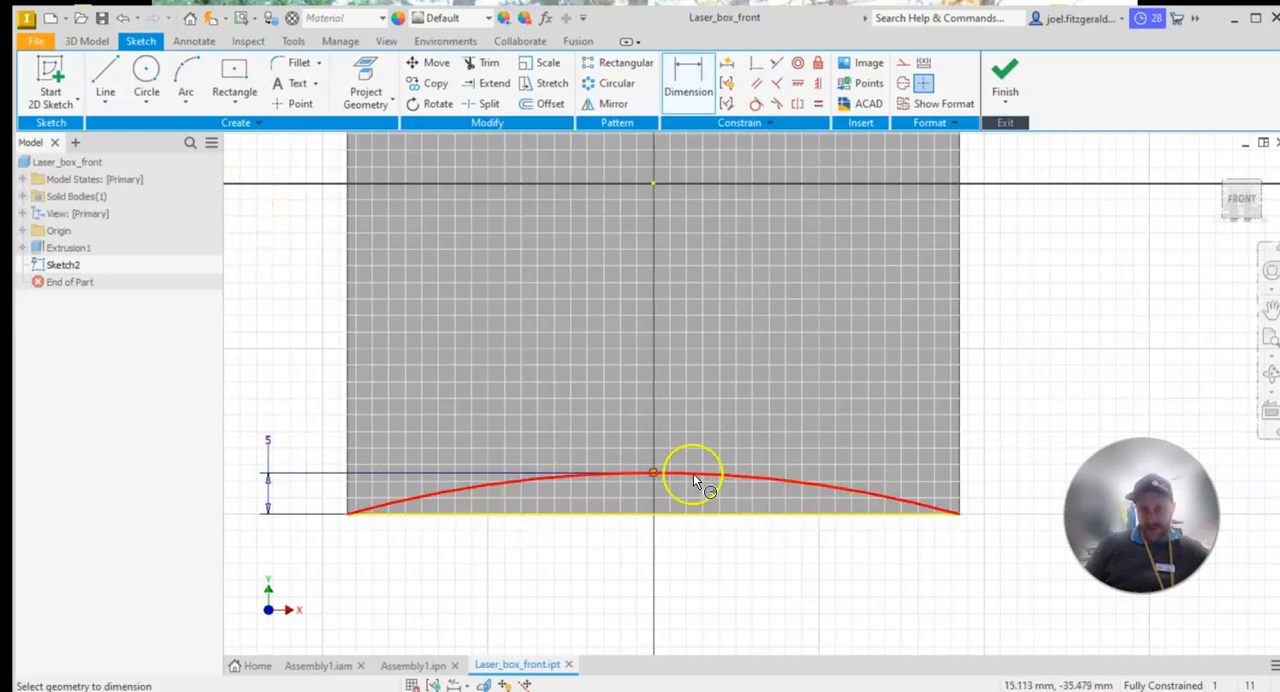
Close the arc profile with a straight line between the panel's two bottom corners
left_click(106, 75)
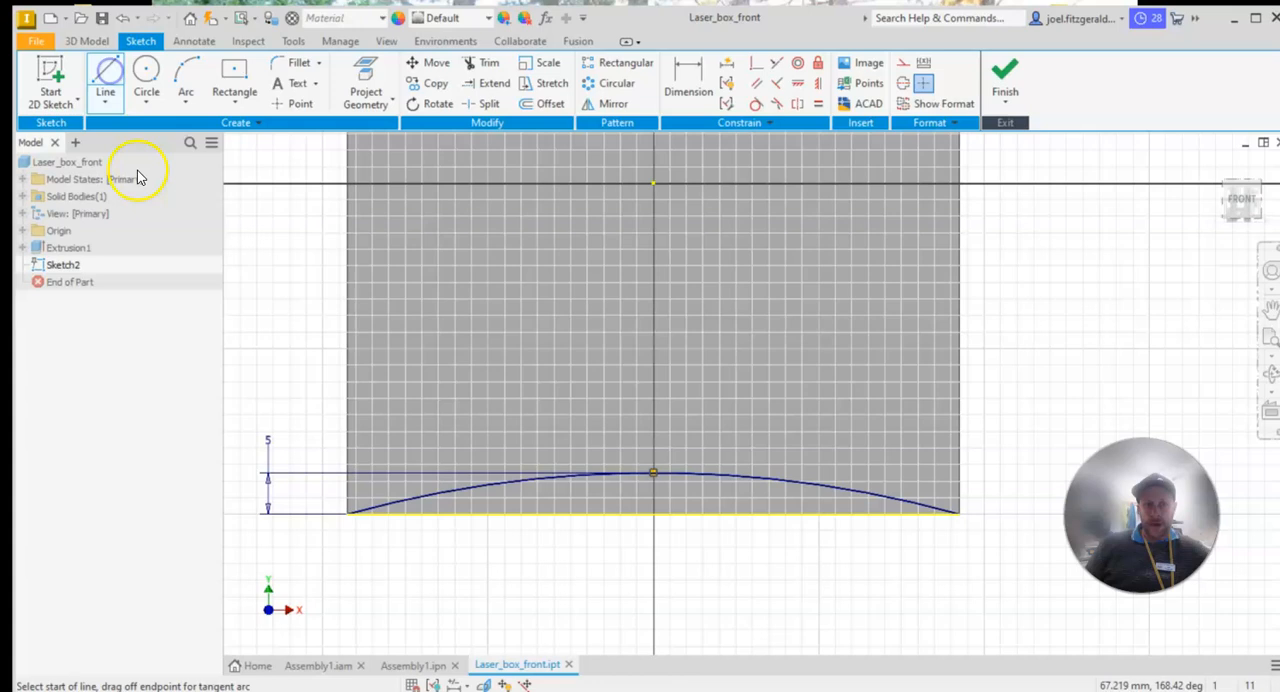
left_click(347, 514)
left_click(959, 514)
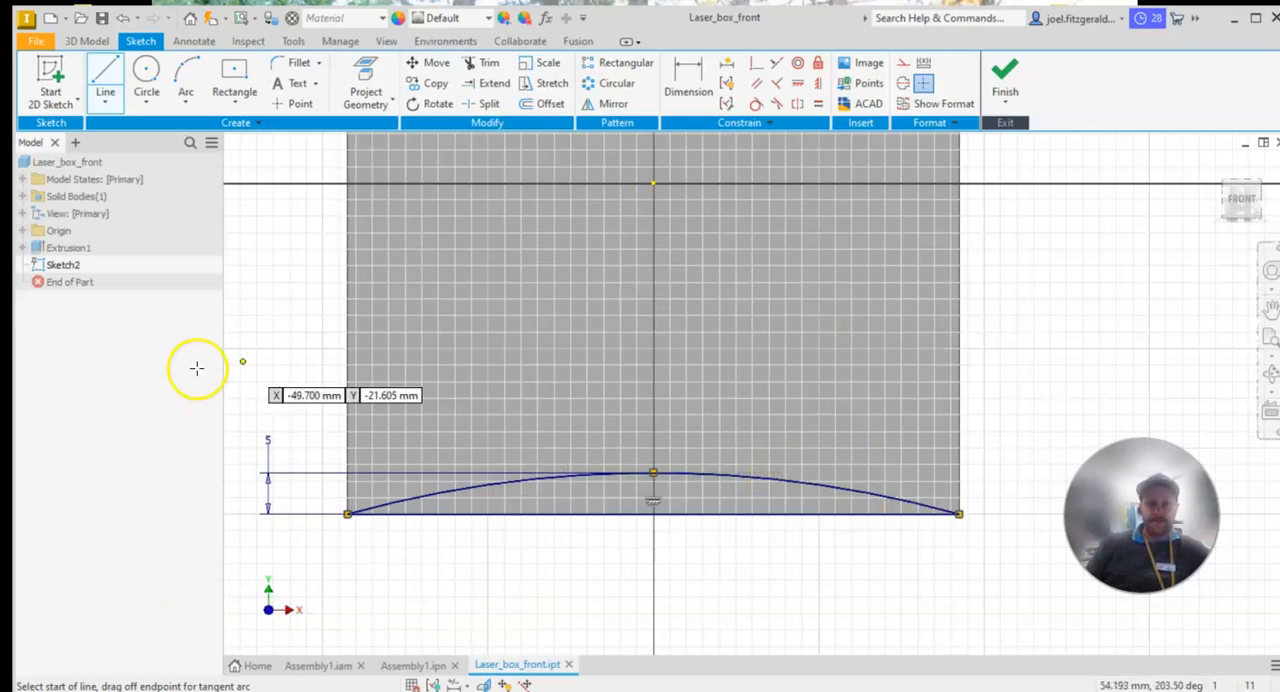
Consult the slot dimensions in the PDF drawing and sketch a two-point center rectangle about 33 mm wide above the arc, centred on the vertical axis
left_click_drag(0, 214, 896, 136)
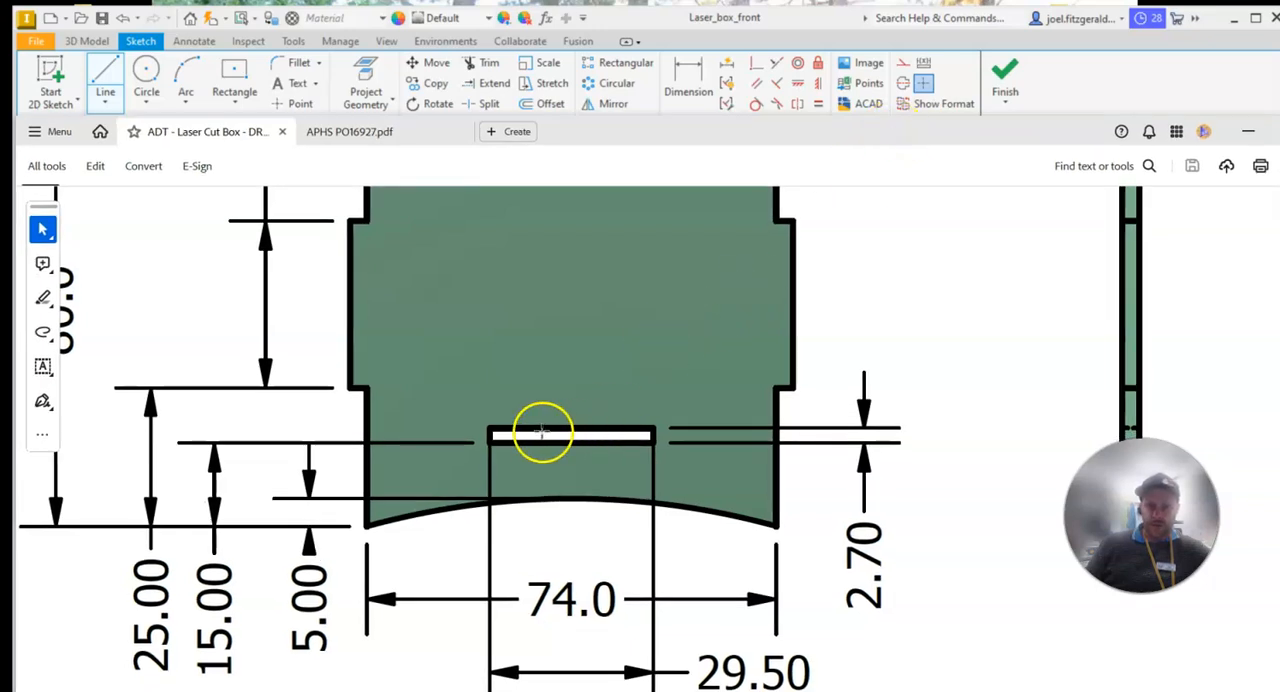
scroll(669, 460, "down", 2)
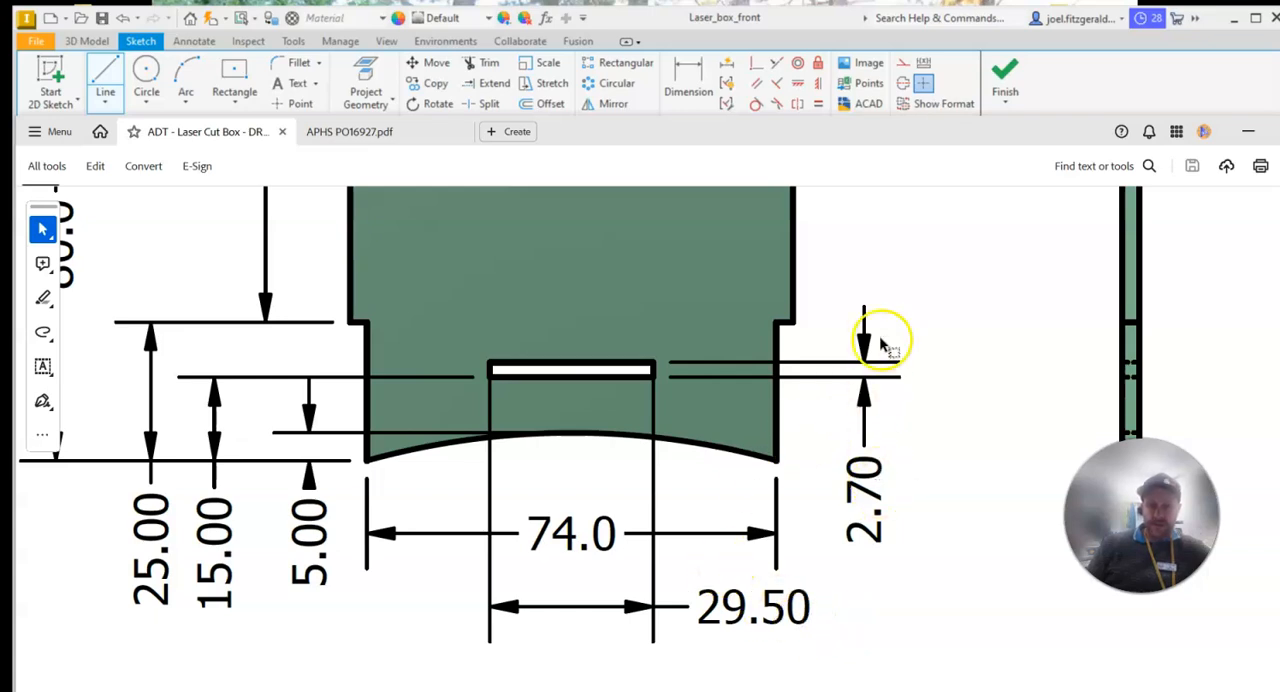
scroll(576, 429, "up", 5)
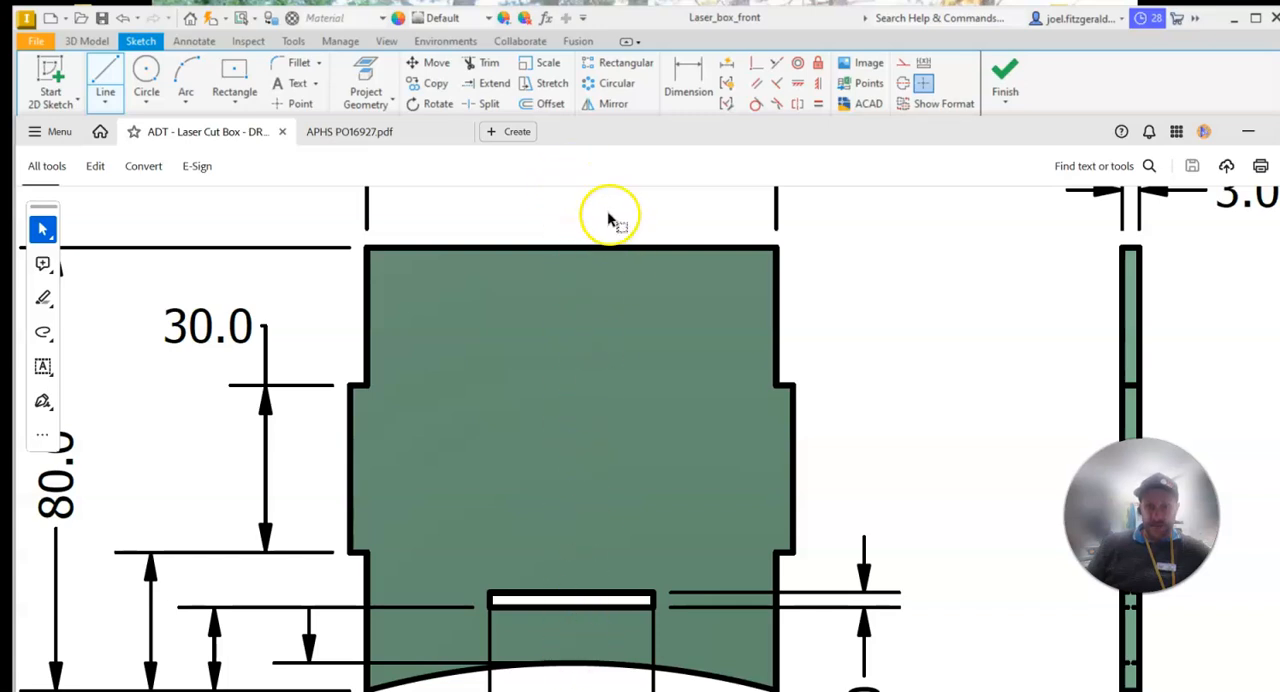
scroll(574, 251, "down", 4)
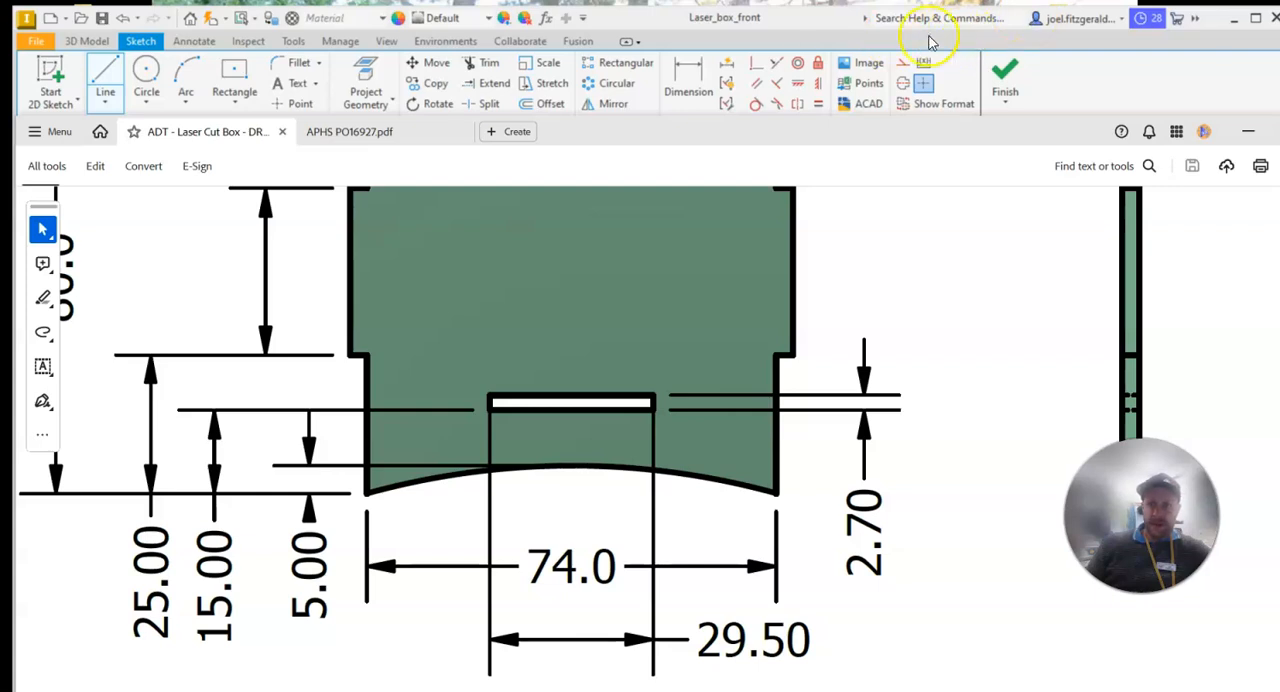
left_click(737, 35)
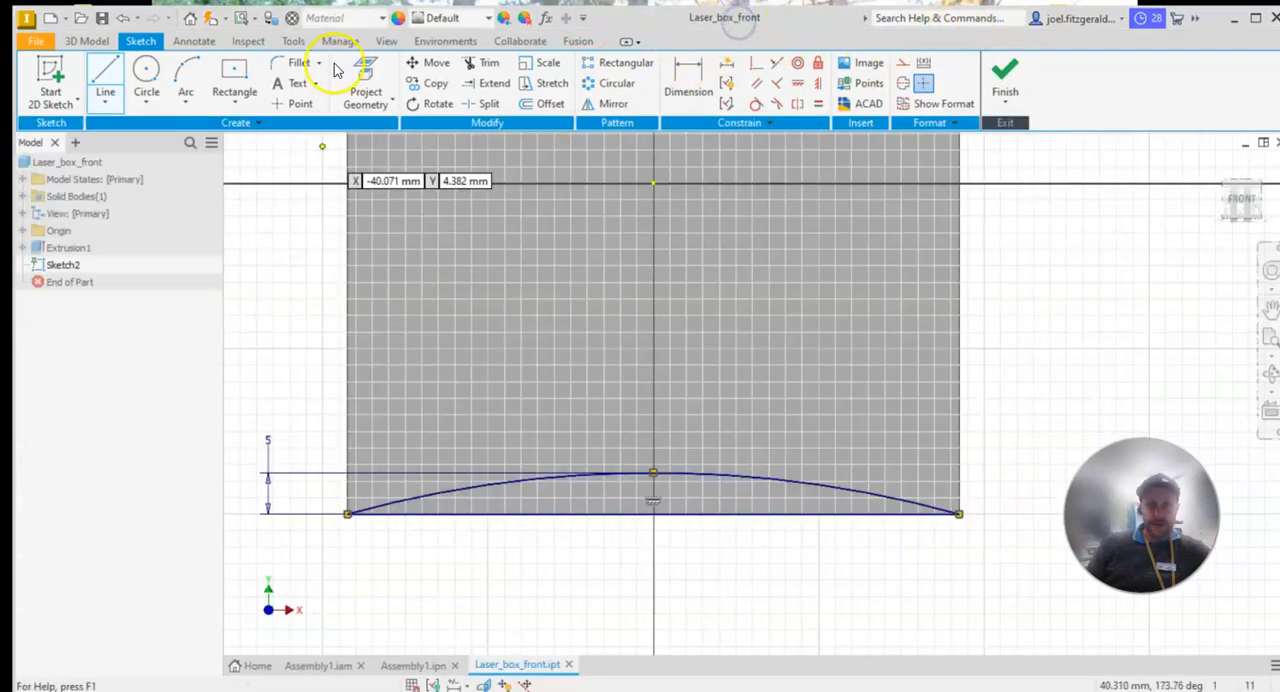
left_click(232, 72)
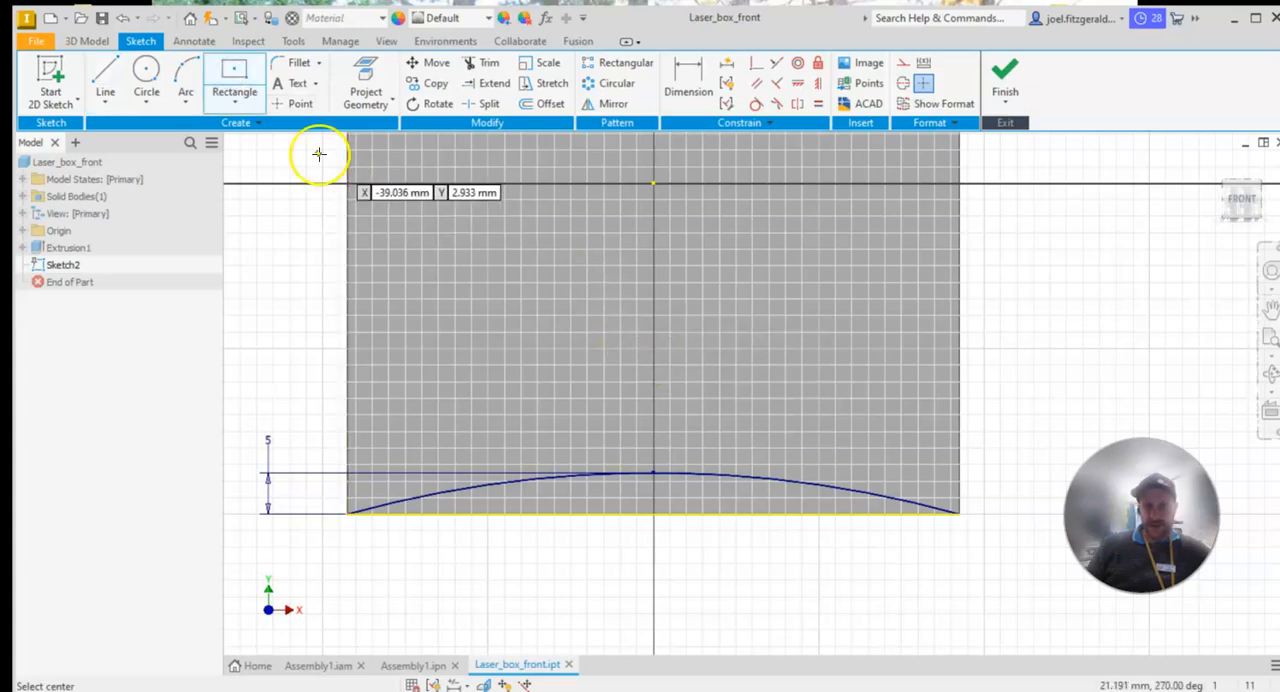
left_click(655, 337)
left_click(790, 322)
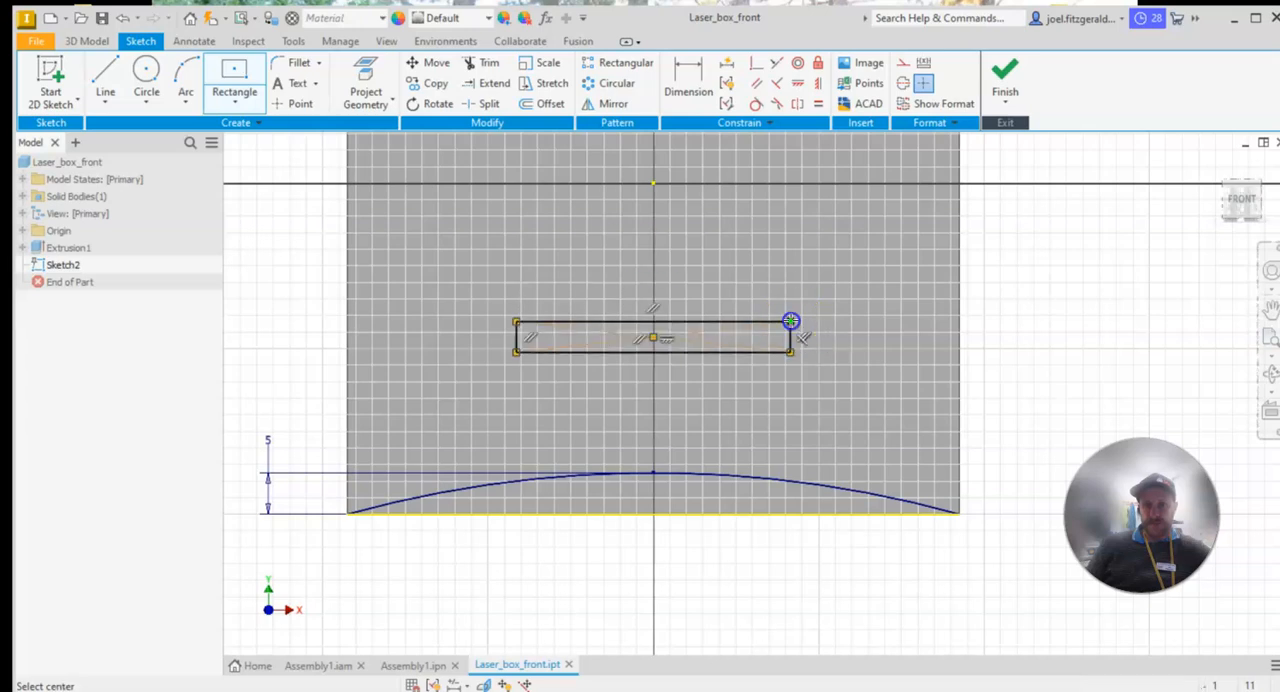
Dimension the slot rectangle's upper edge and set its width to 29.5 mm
left_click(686, 88)
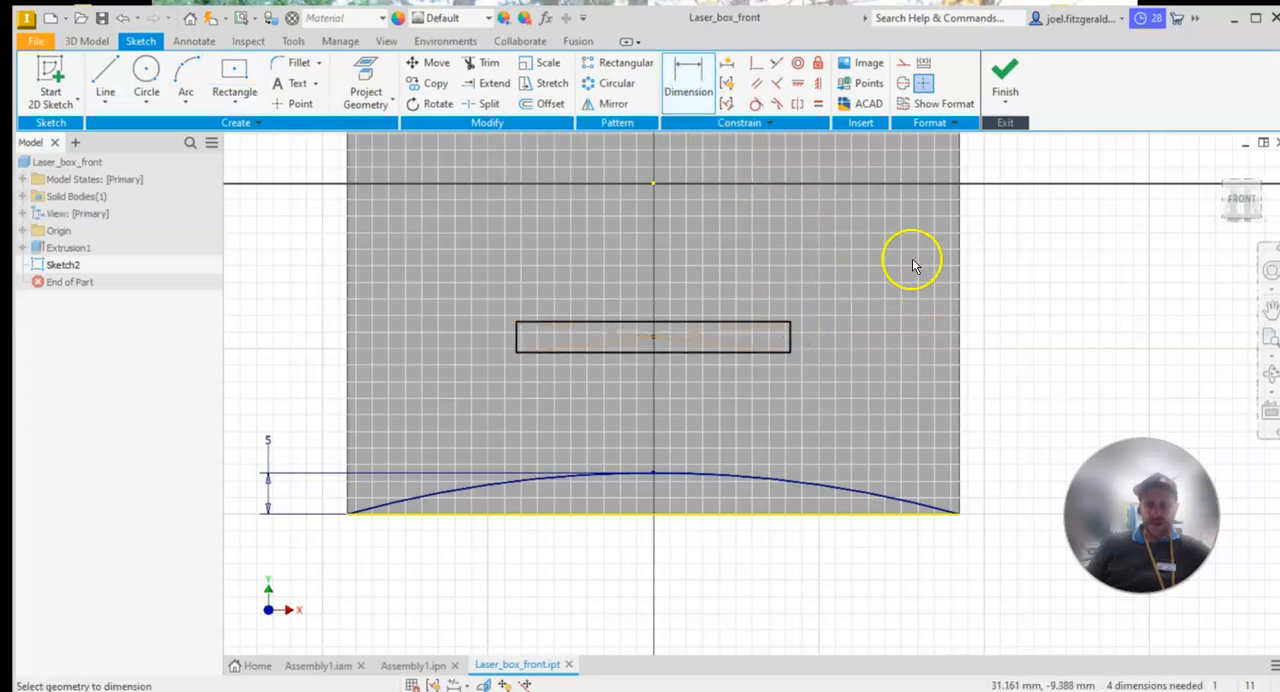
left_click(686, 323)
left_click(715, 274)
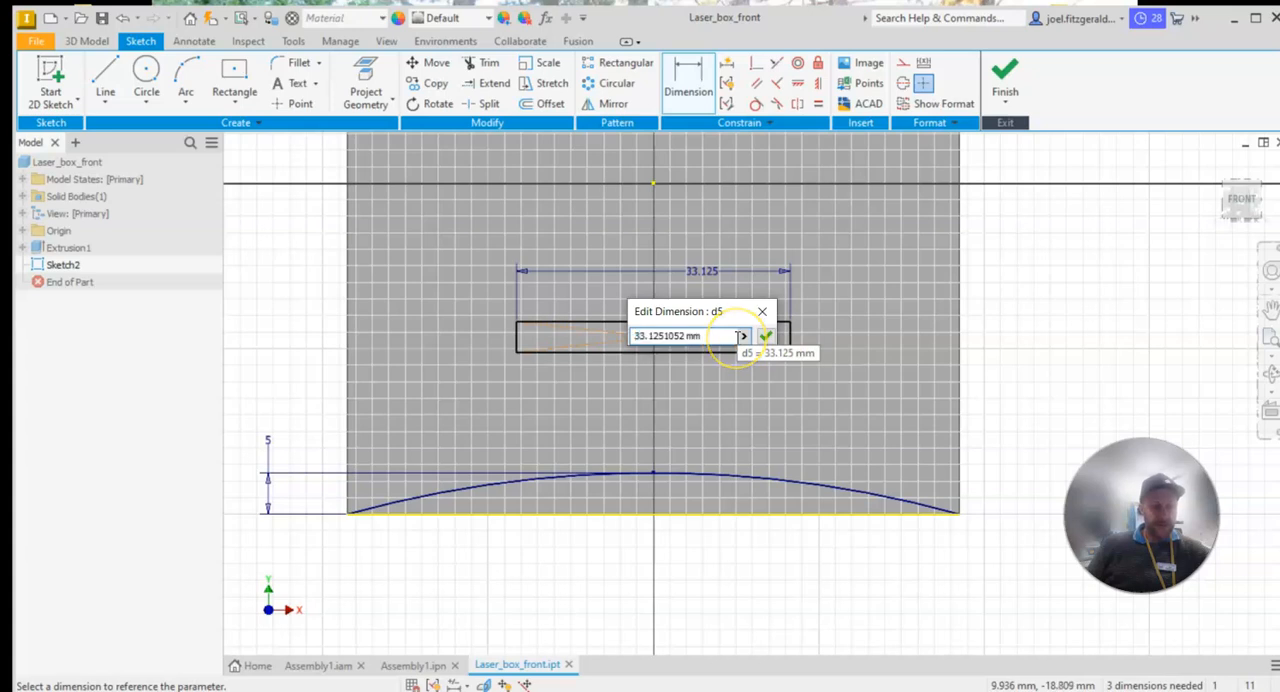
left_click_drag(709, 339, 567, 339)
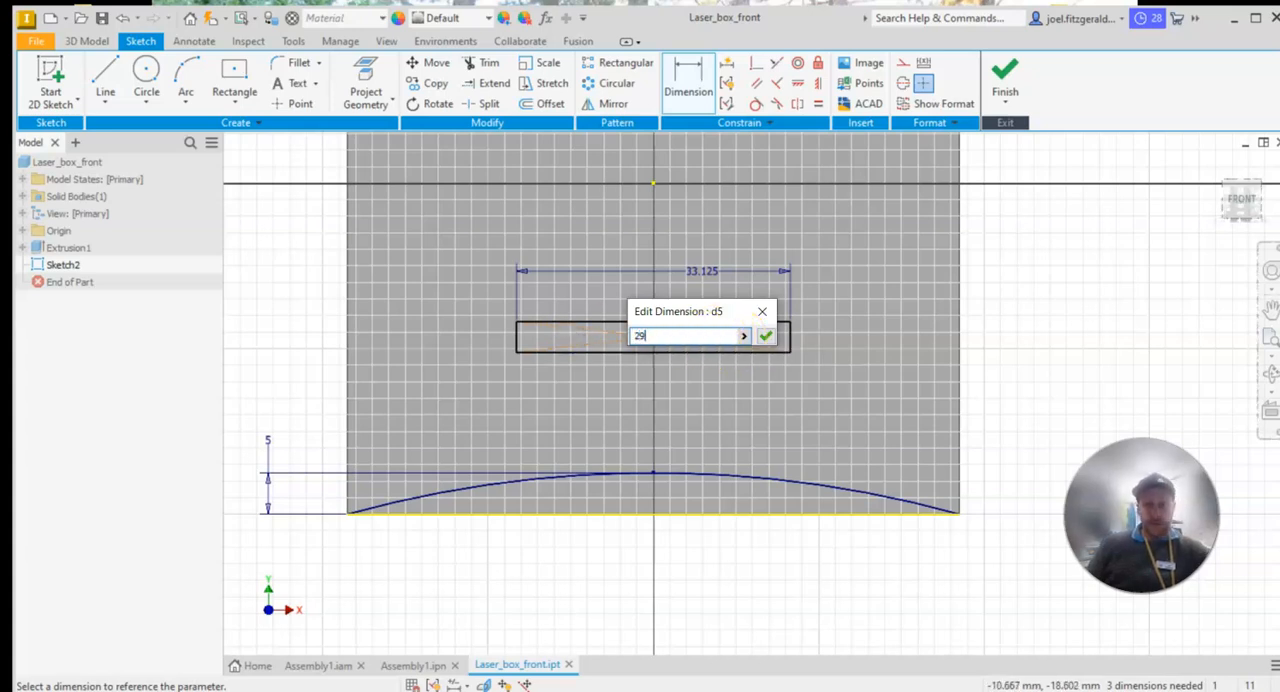
key("Return")
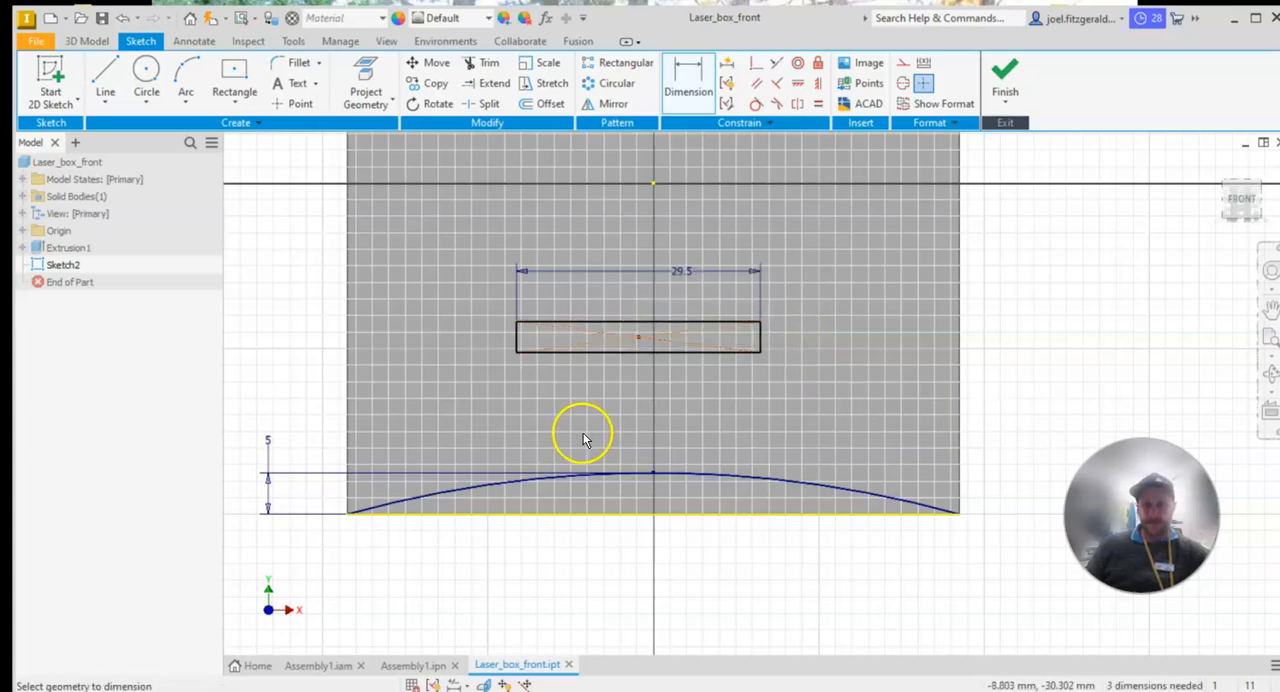
Dimension the slot rectangle's short side and set its height to 2.7 mm
left_click(760, 336)
left_click(1096, 346)
type("2.7")
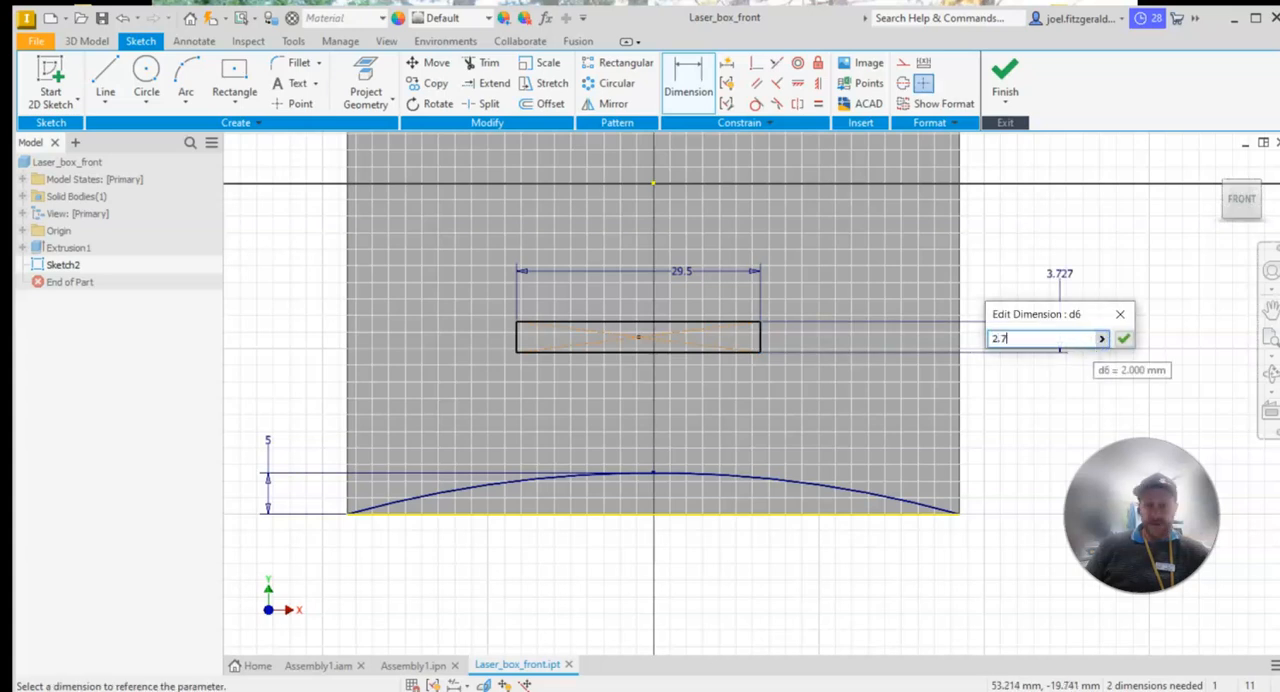
key("Return")
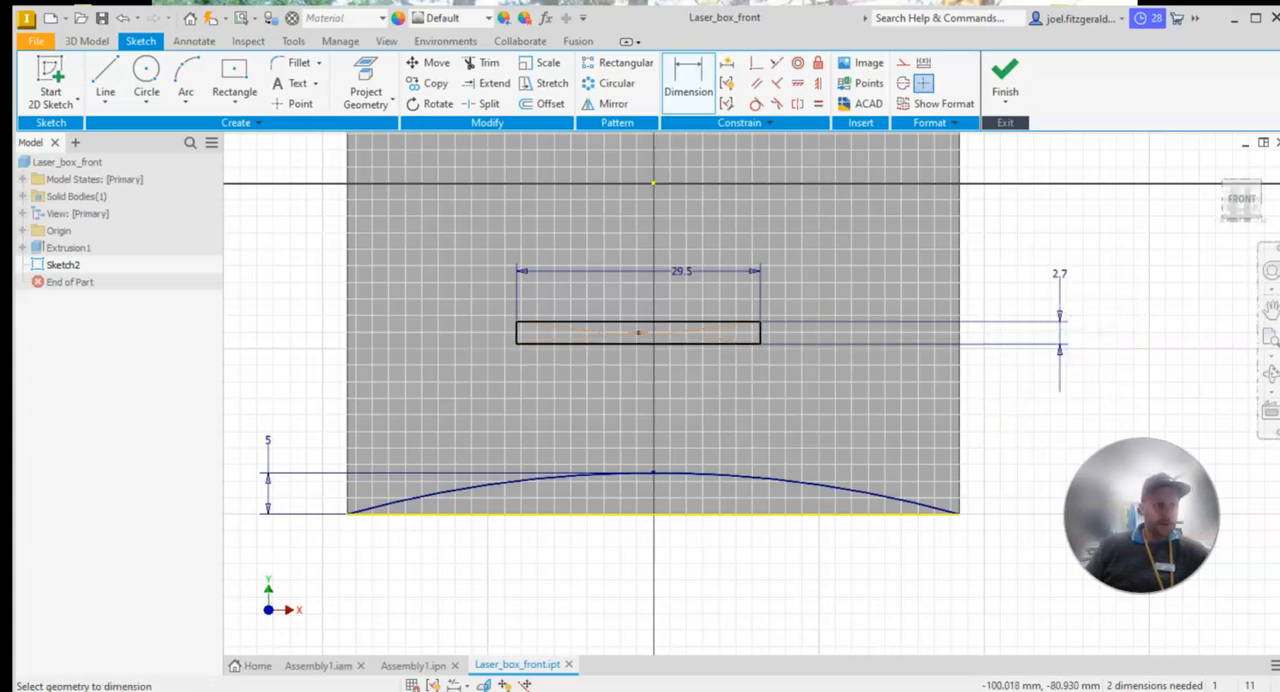
Check the slot's position in the PDF drawing and dimension its lower edge 15 mm above the panel's bottom edge
key("alt+Tab")
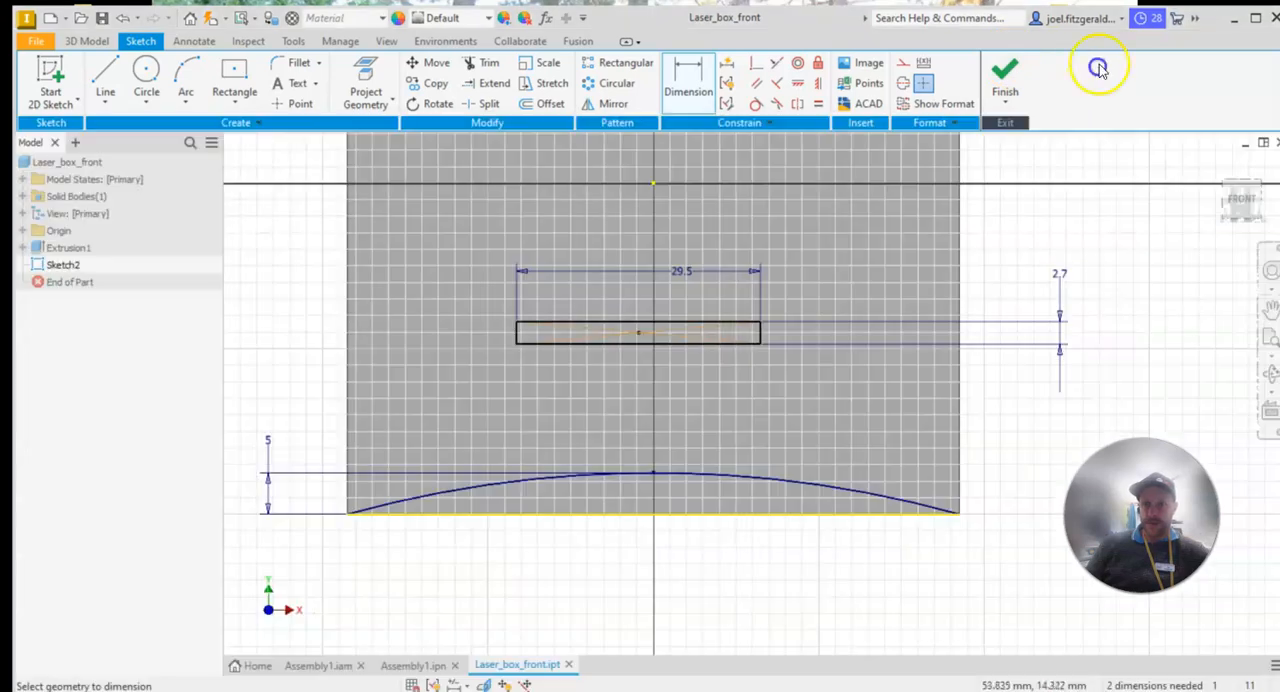
left_click(1100, 65)
left_click(694, 69)
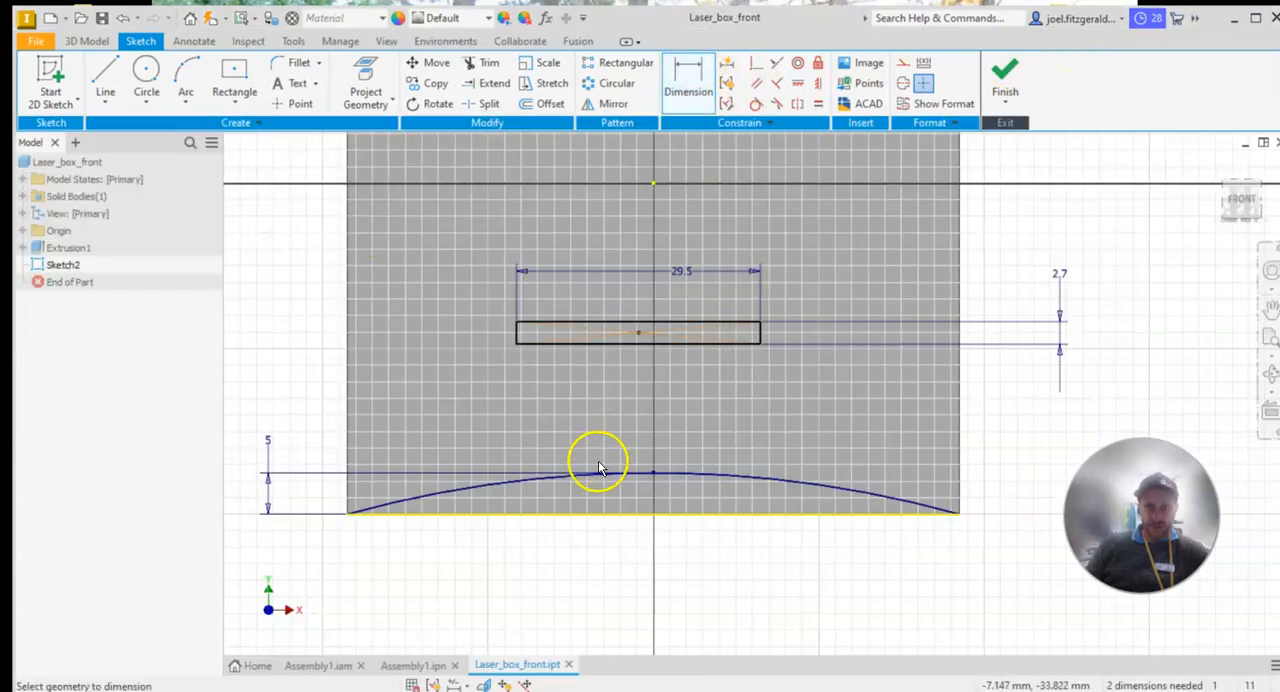
left_click(564, 514)
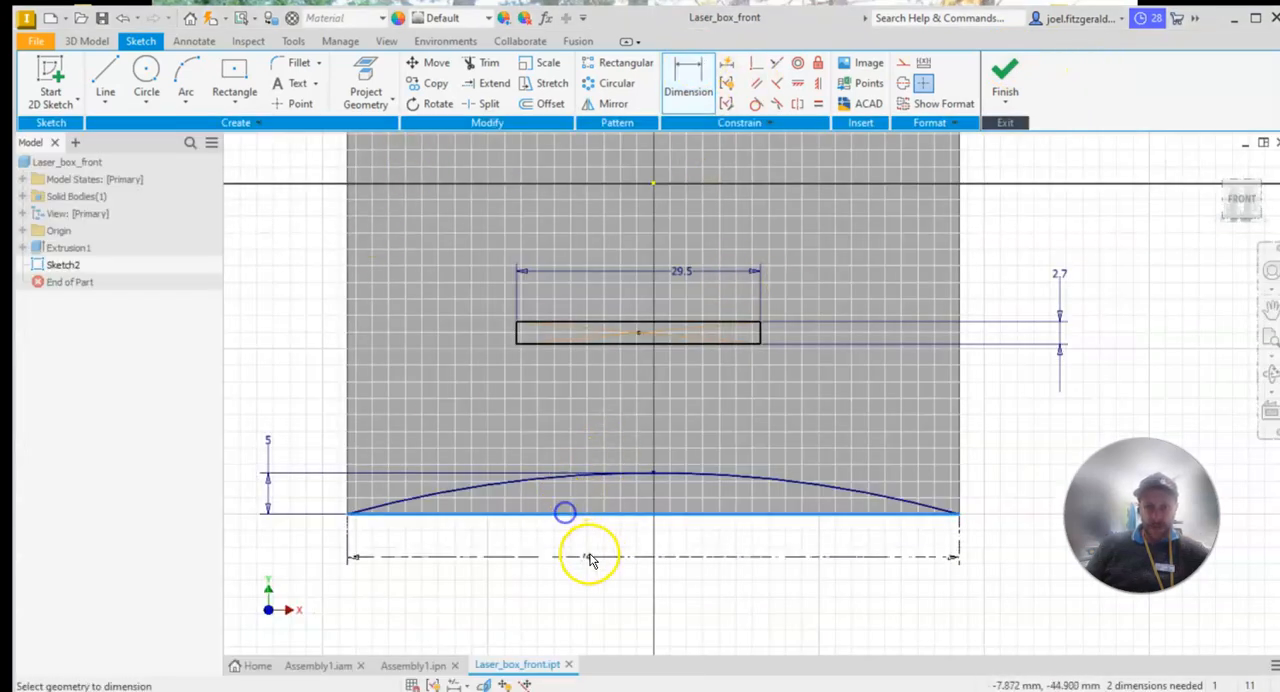
left_click(589, 344)
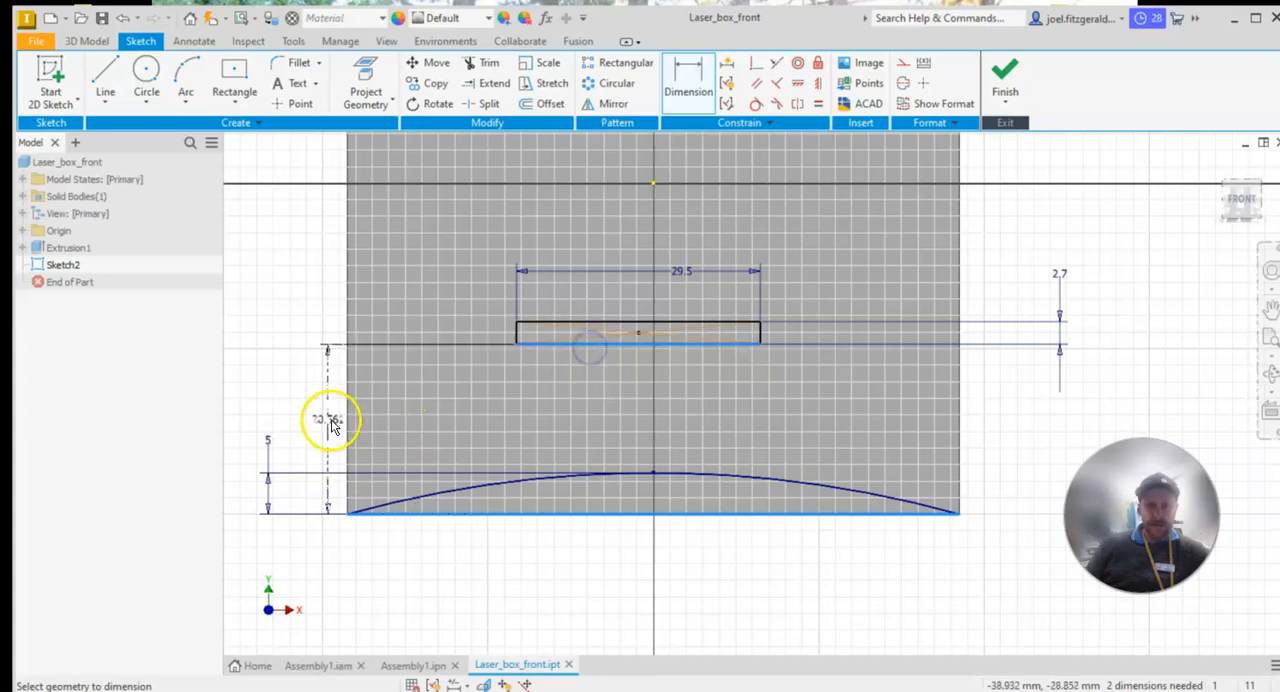
left_click(498, 566)
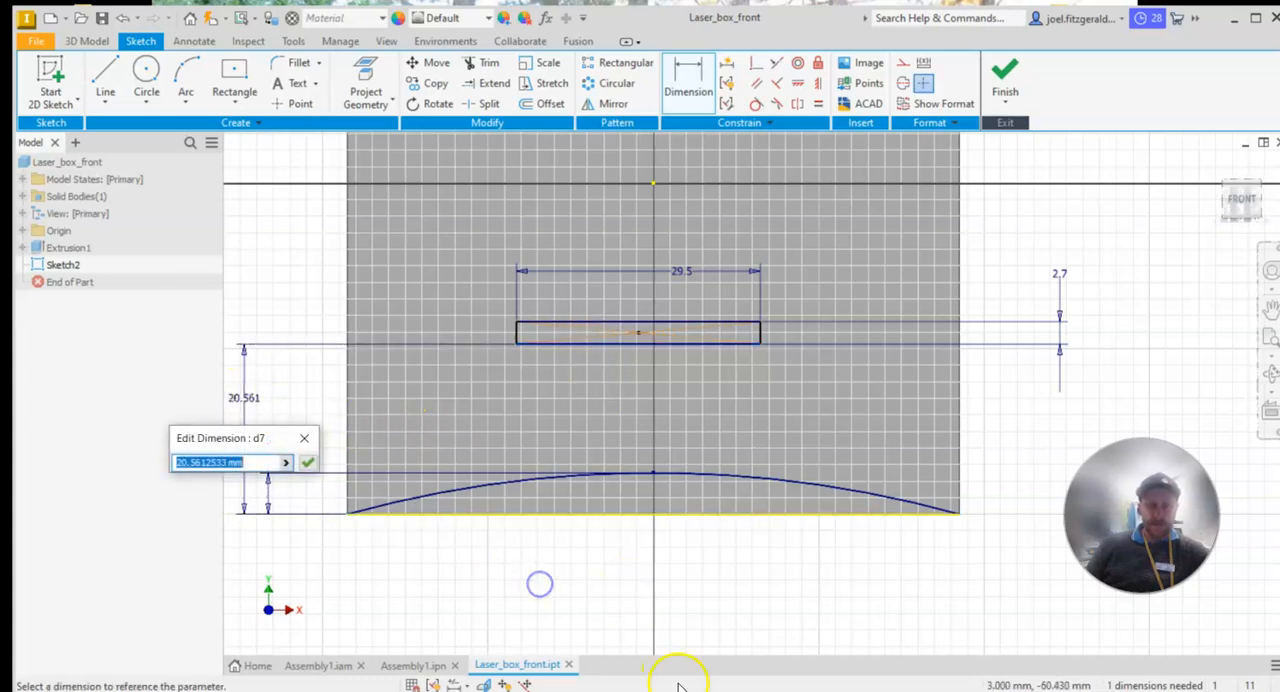
type("1")
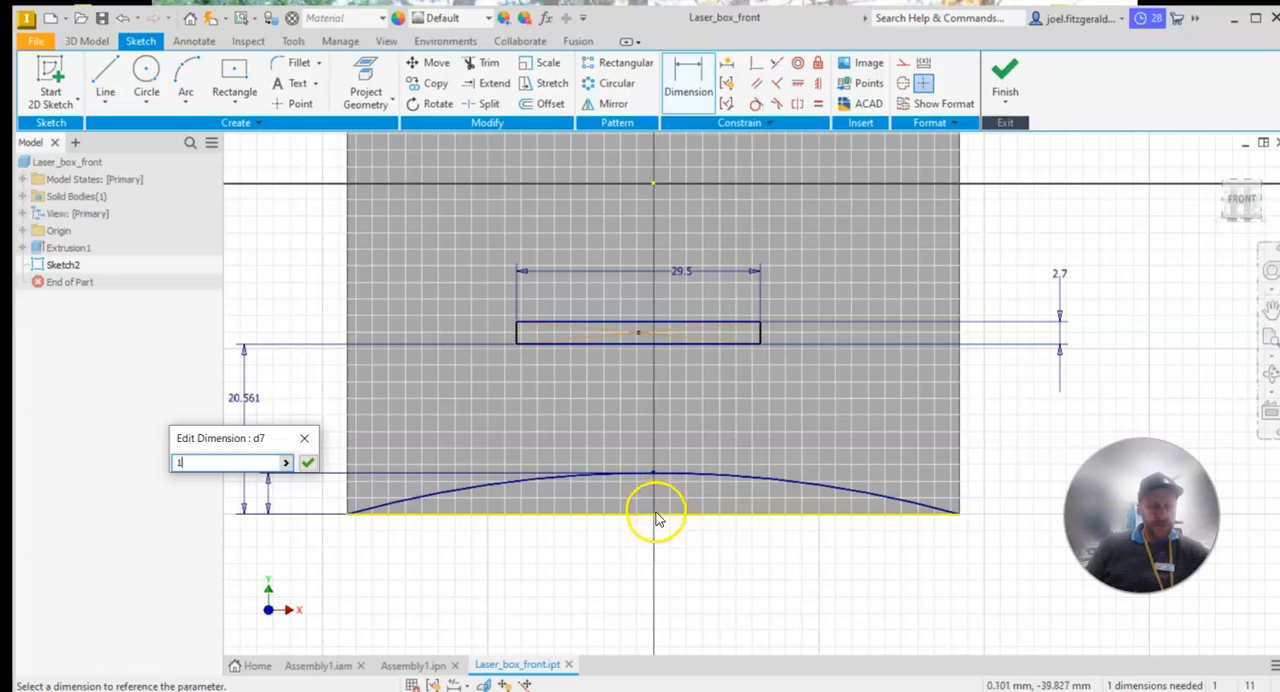
type("5")
key("Return")
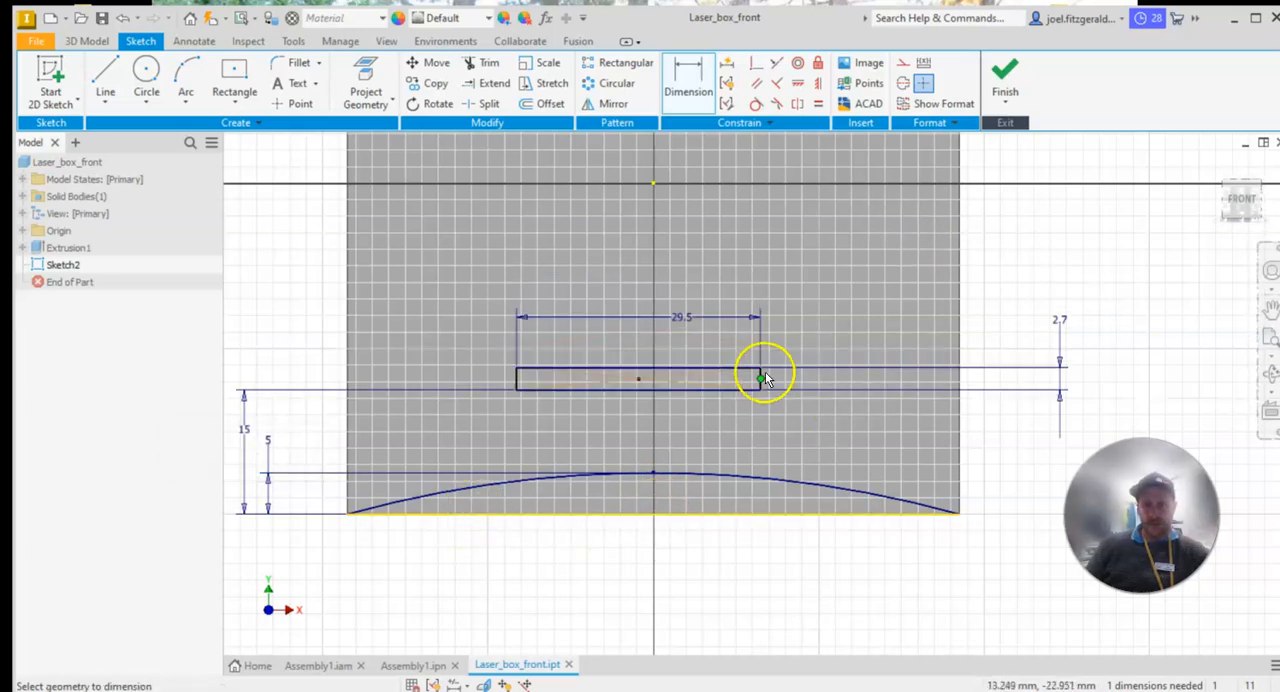
Test the slot's remaining freedom of movement by shifting the rectangle sideways
scroll(765, 378, "up", 1)
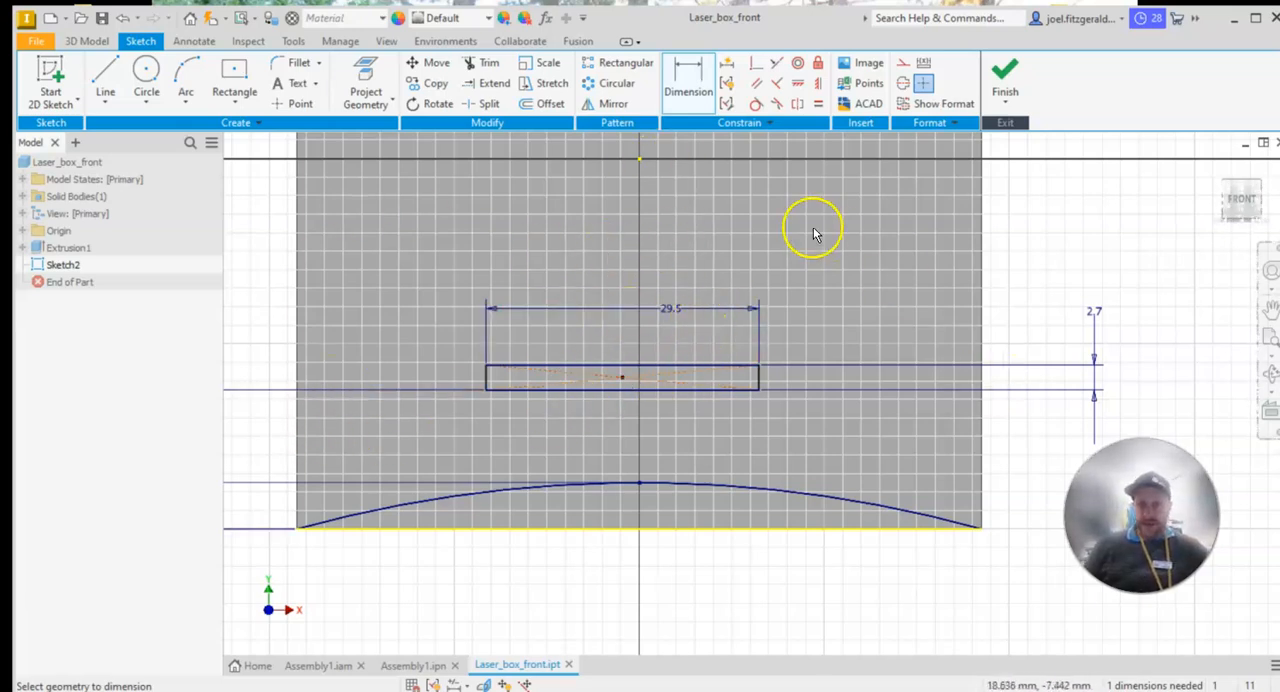
left_click(686, 84)
mouse_move(487, 385)
left_mouse_down()
mouse_move(592, 376)
mouse_move(381, 376)
mouse_move(826, 452)
mouse_move(484, 450)
mouse_move(631, 394)
mouse_move(437, 412)
mouse_move(545, 412)
mouse_move(491, 417)
left_mouse_up()
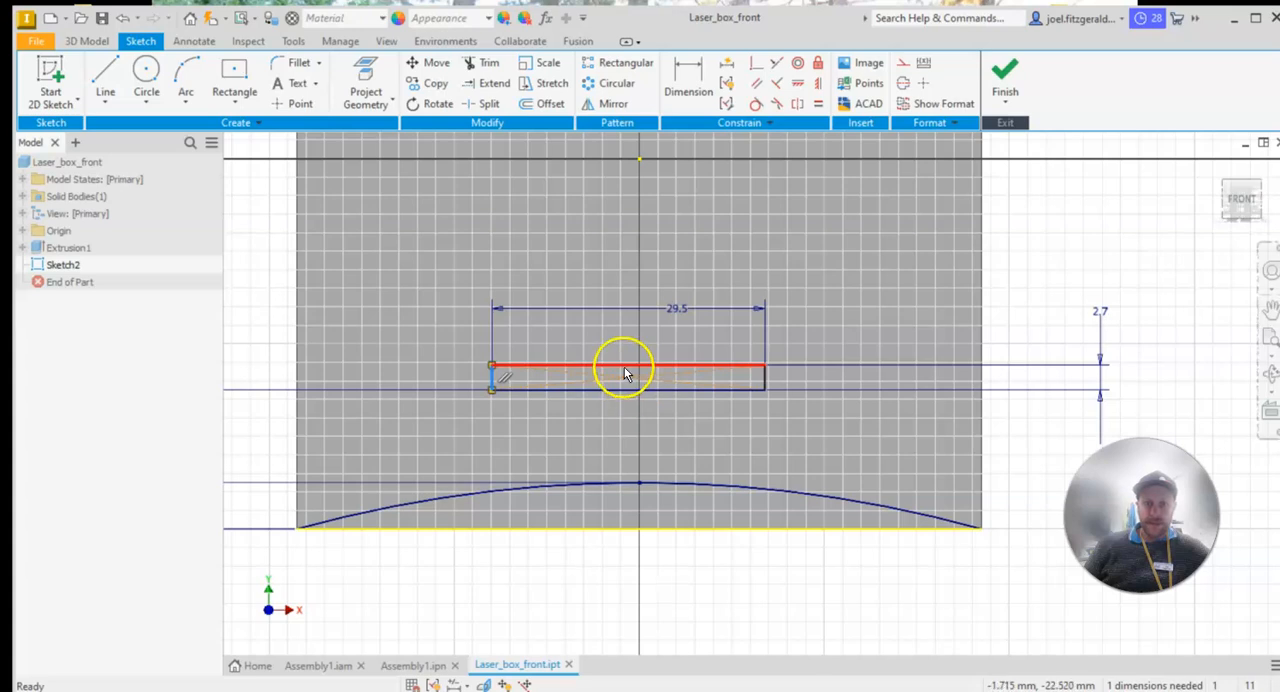
Draw a line from the midpoint of the slot's upper edge to the sketch origin
left_click(110, 75)
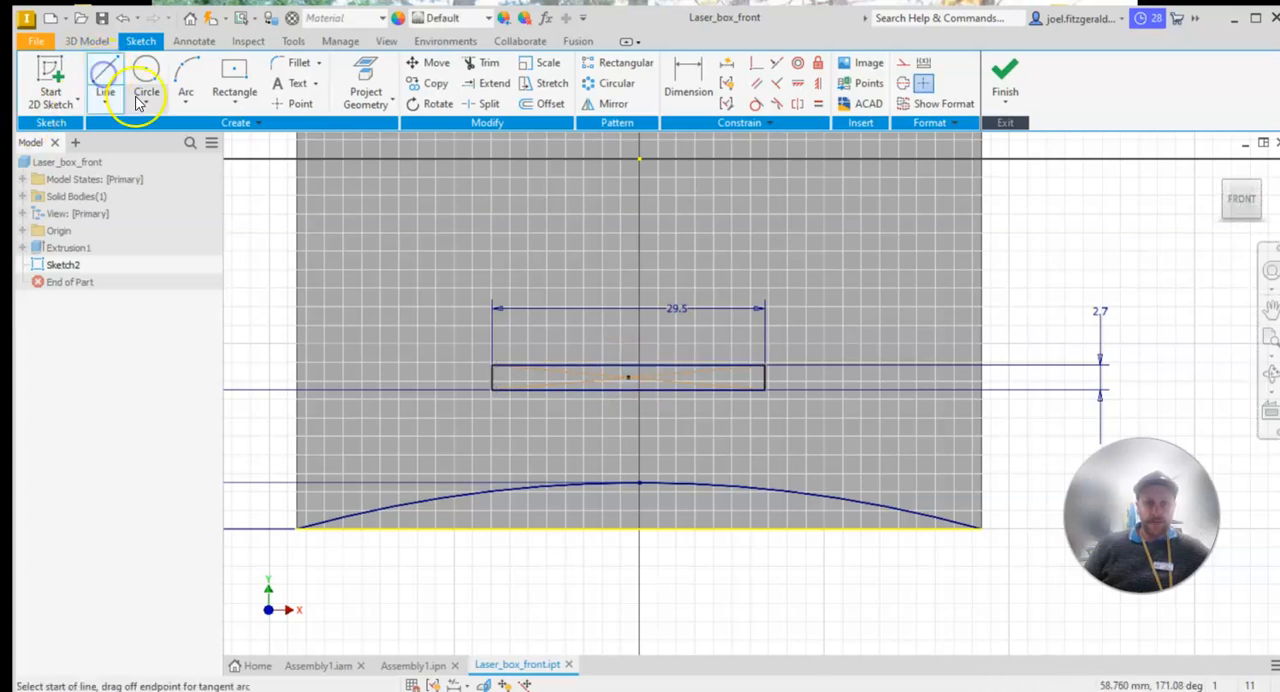
left_click(629, 365)
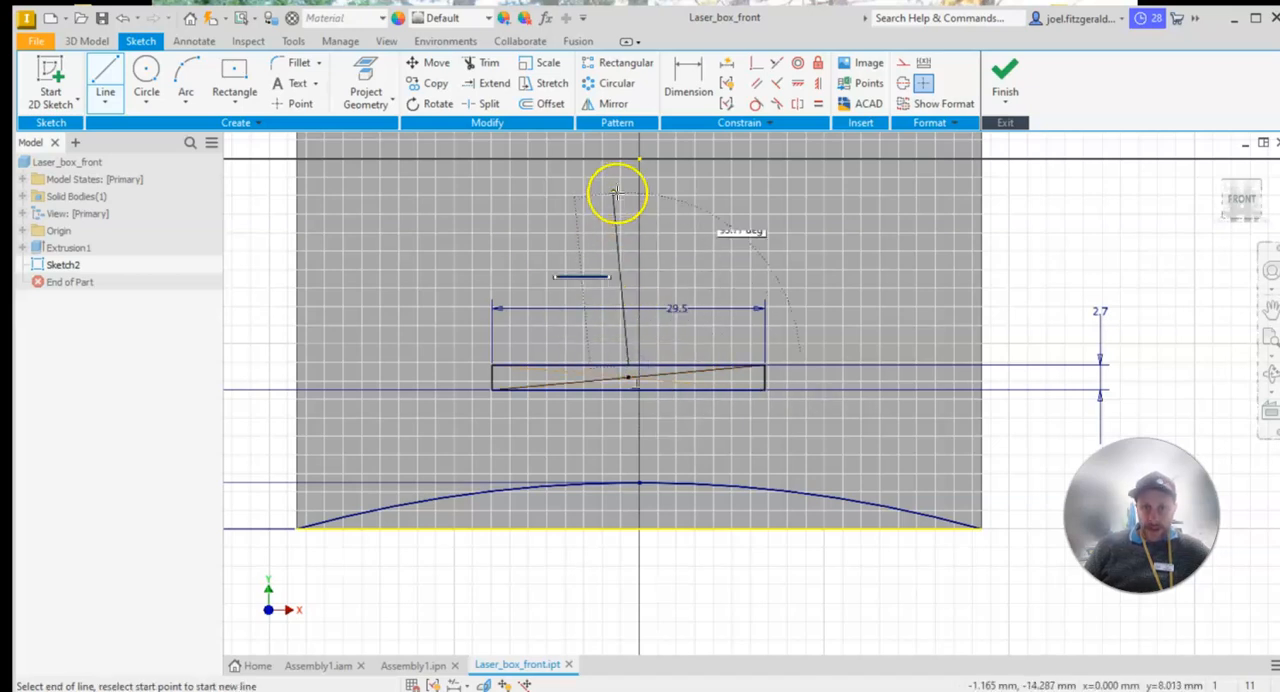
left_click(638, 158)
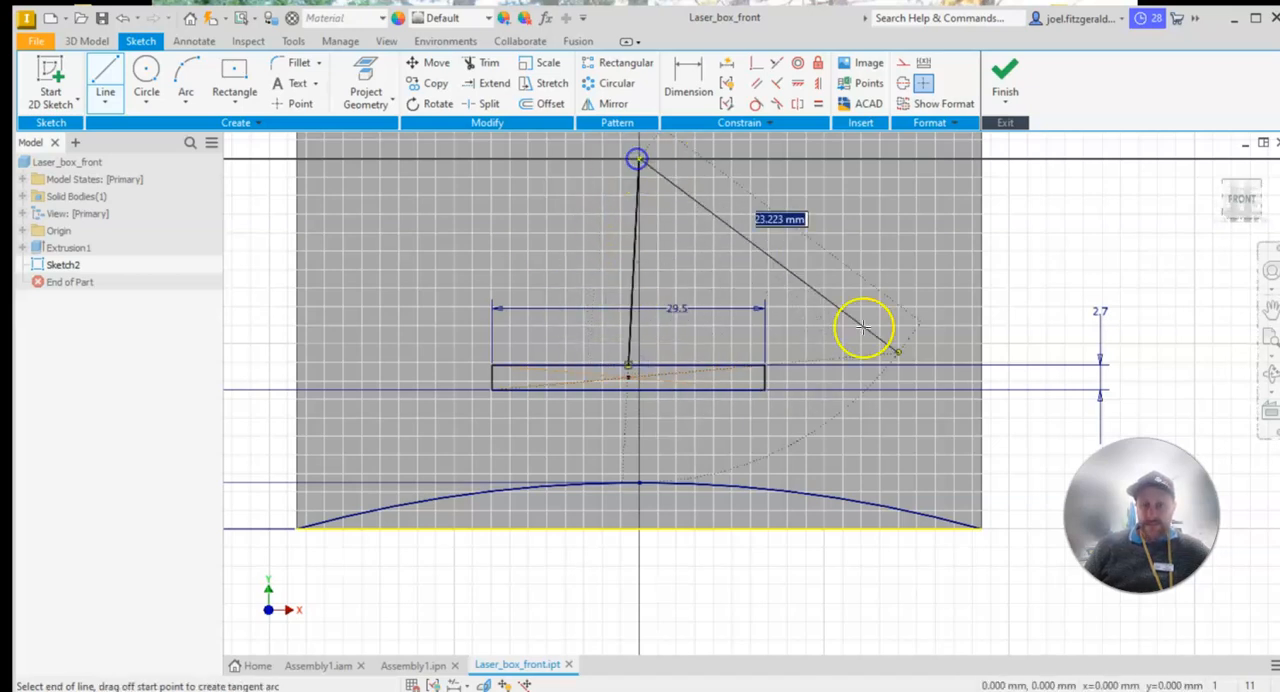
key("Escape")
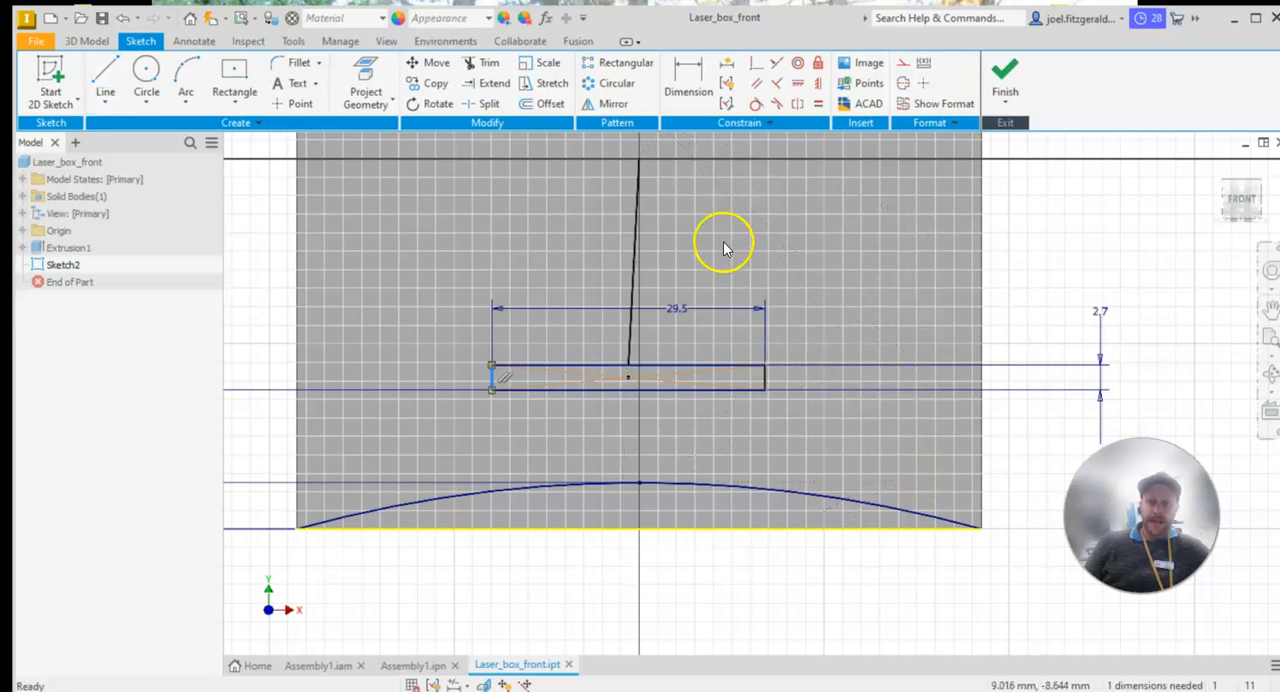
Try a vertical constraint on the line between the slot and the origin, and undo it
left_click(638, 528)
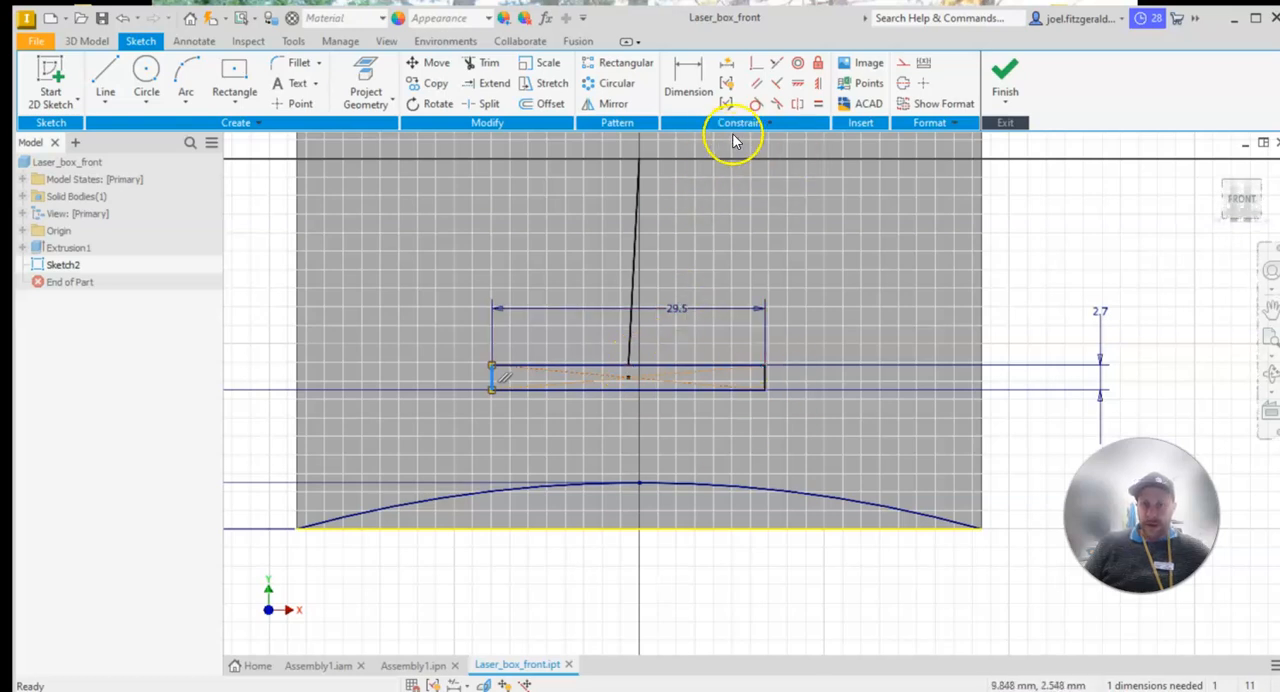
left_click(817, 85)
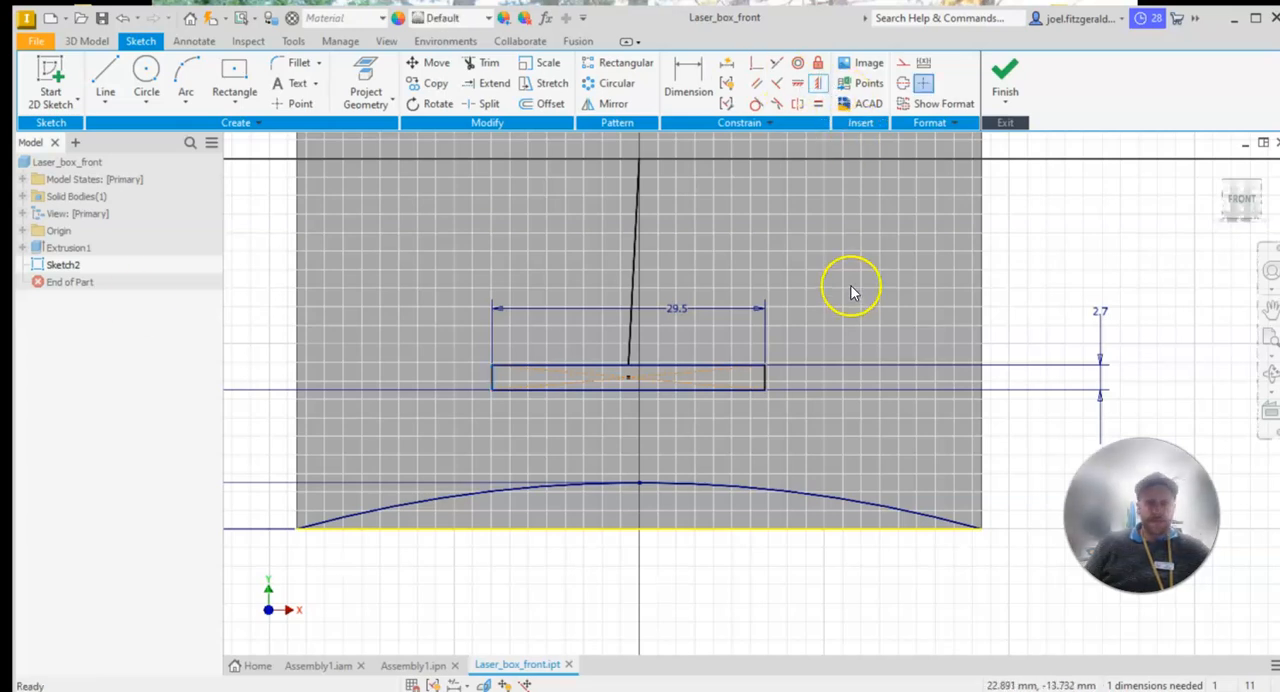
left_click(818, 86)
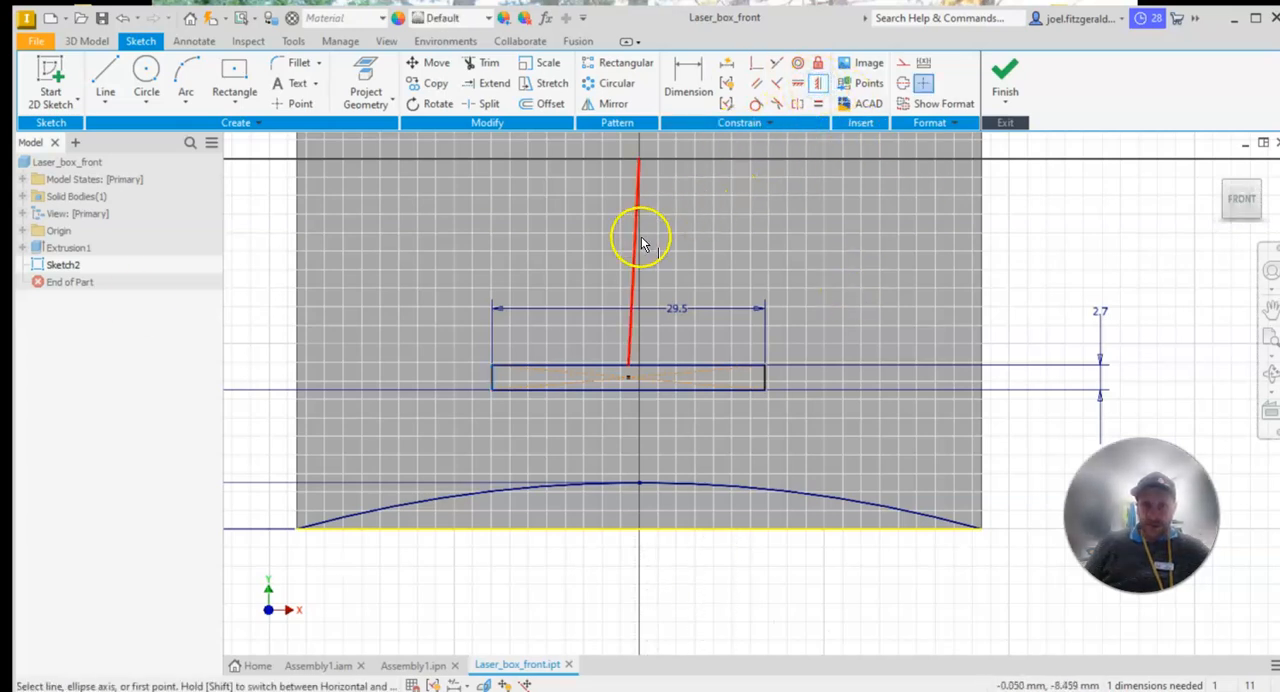
left_click(635, 283)
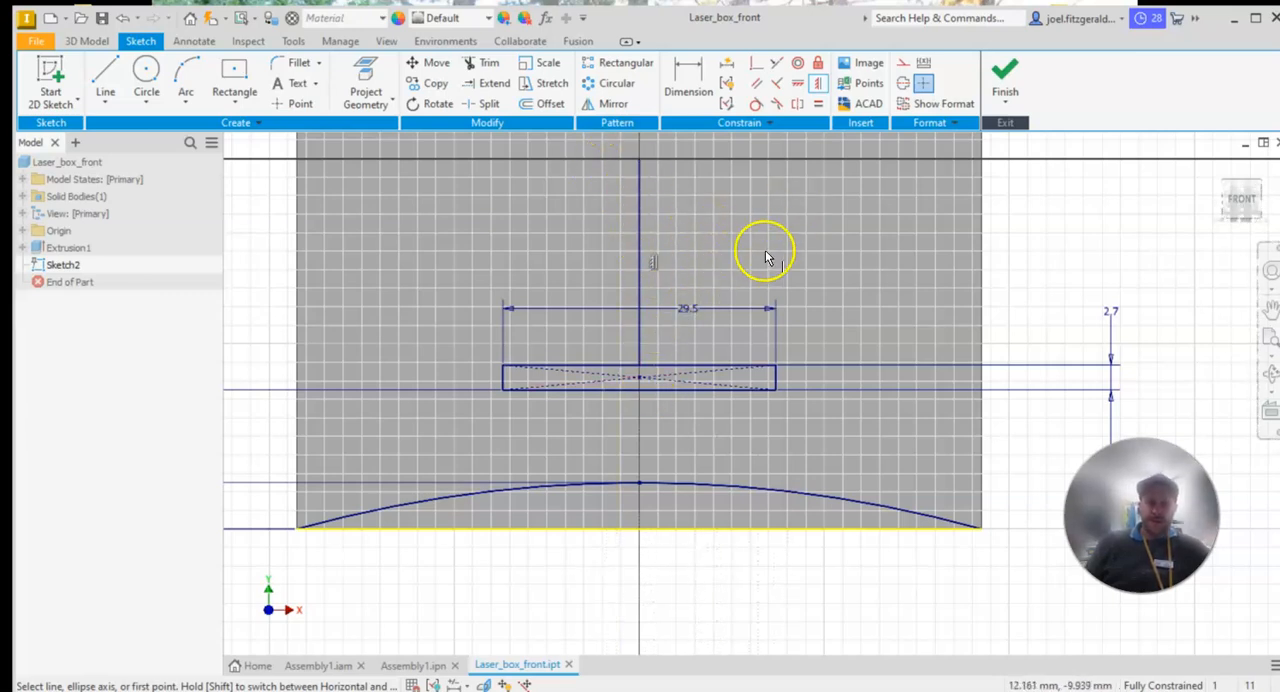
key("Escape")
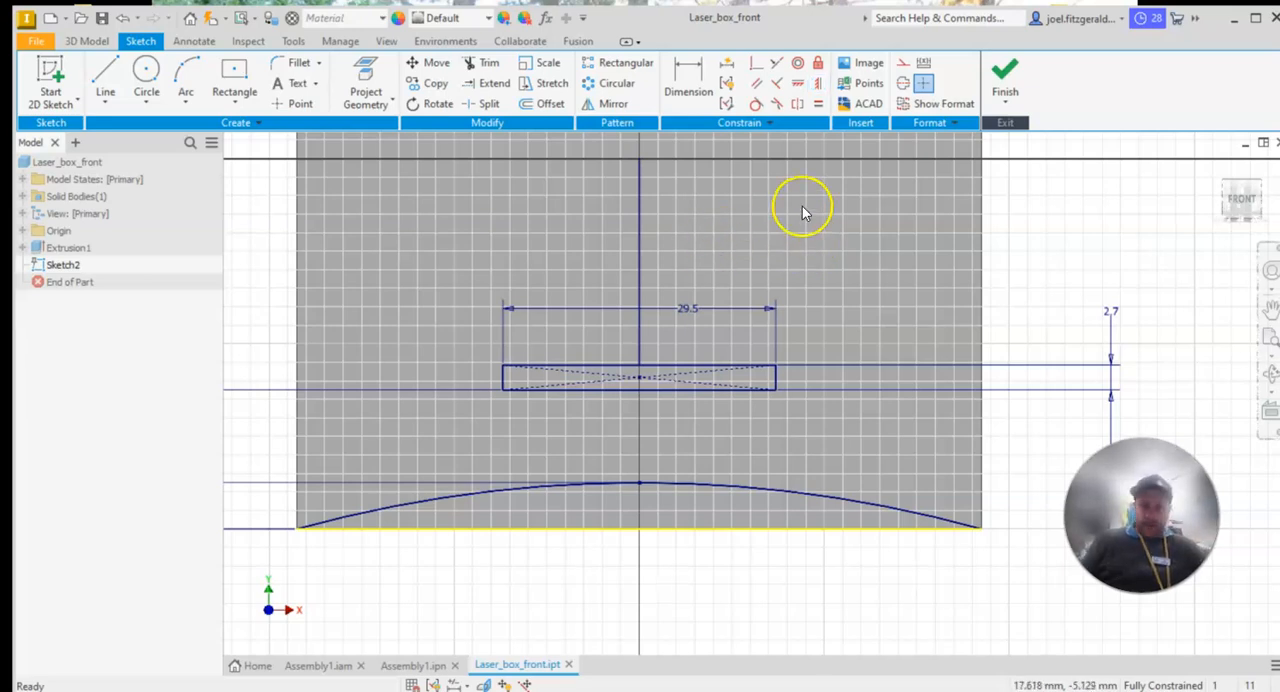
key("ctrl+z")
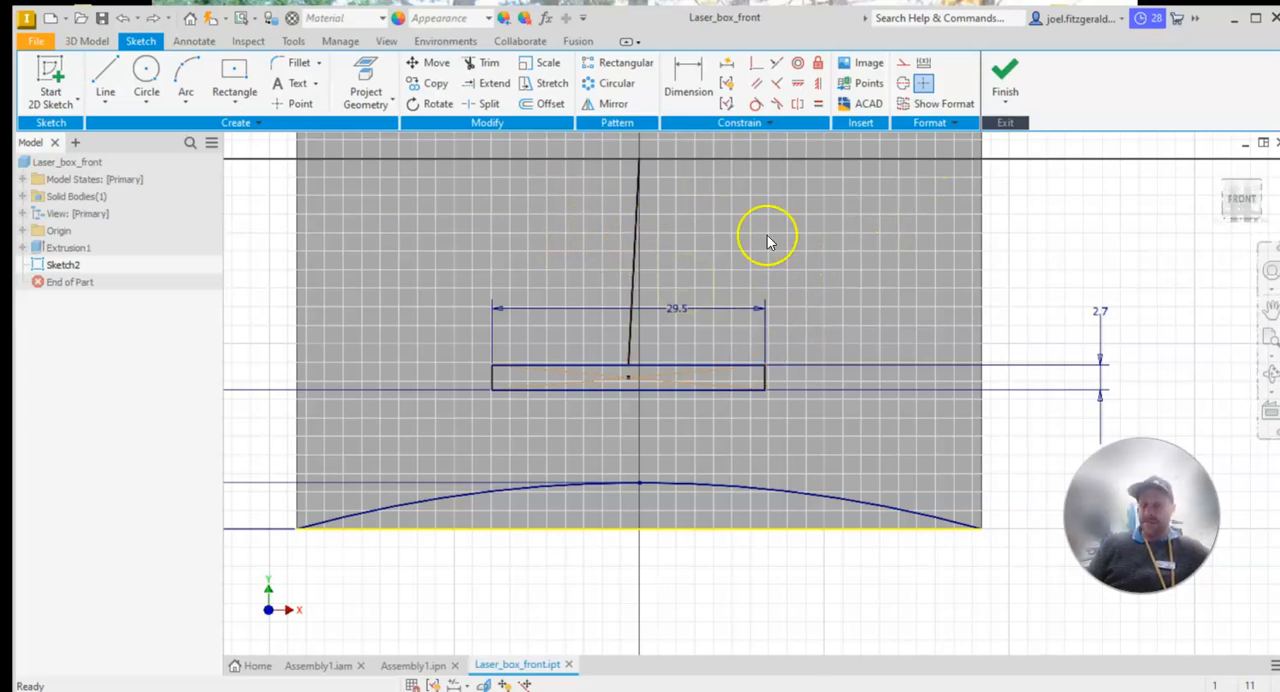
Try to apply a horizontal constraint to the line between the slot and the origin
left_click(797, 84)
left_click(634, 263)
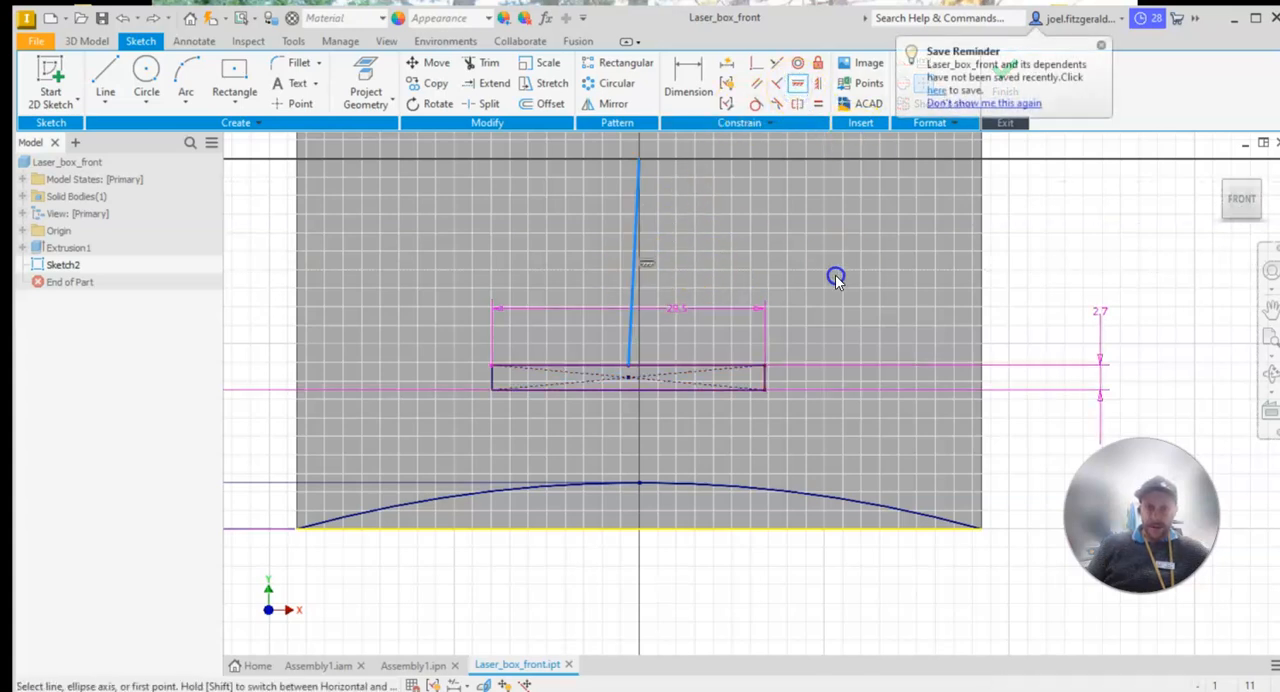
left_click(692, 277)
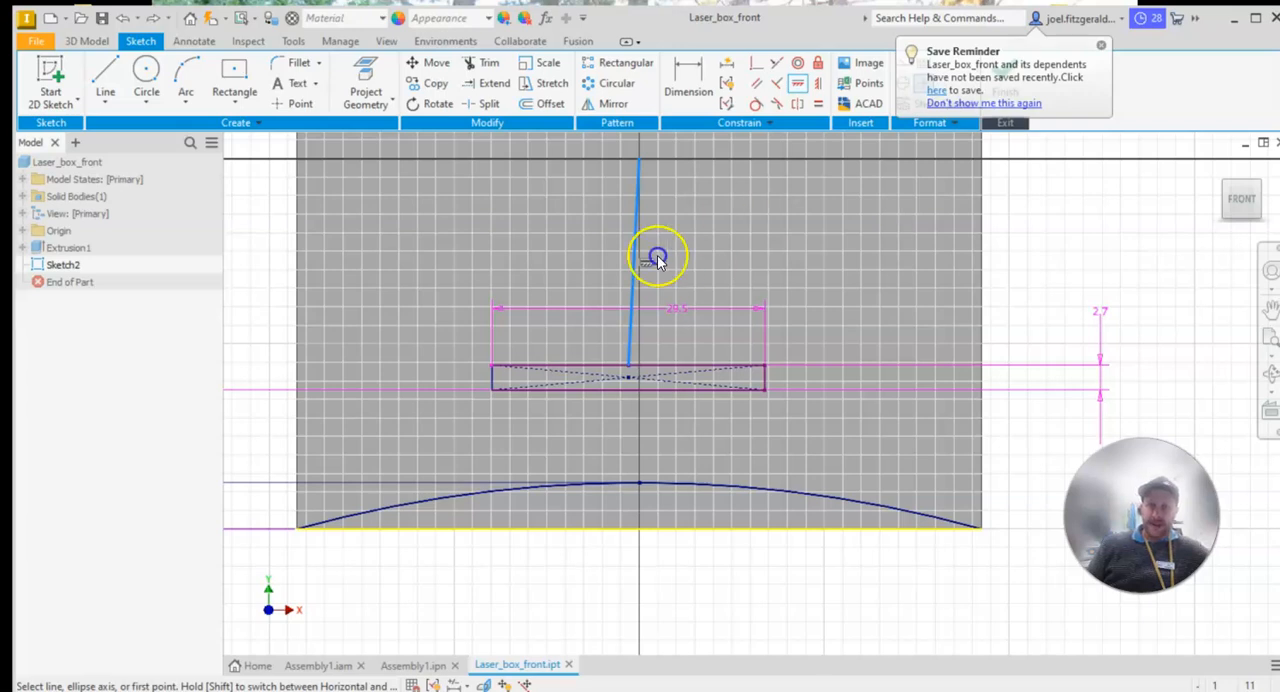
key("Escape")
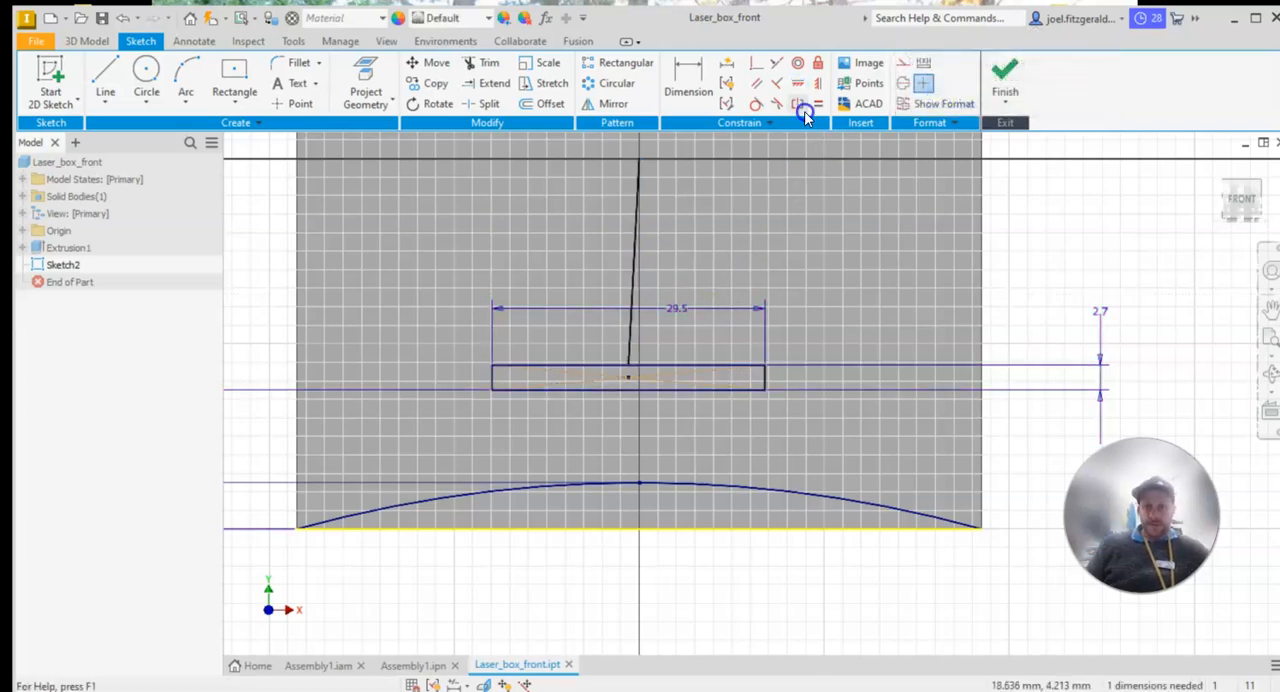
Constrain the line between the slot and the origin to vertical so the slot is centred on the panel
left_click(817, 87)
left_click(634, 277)
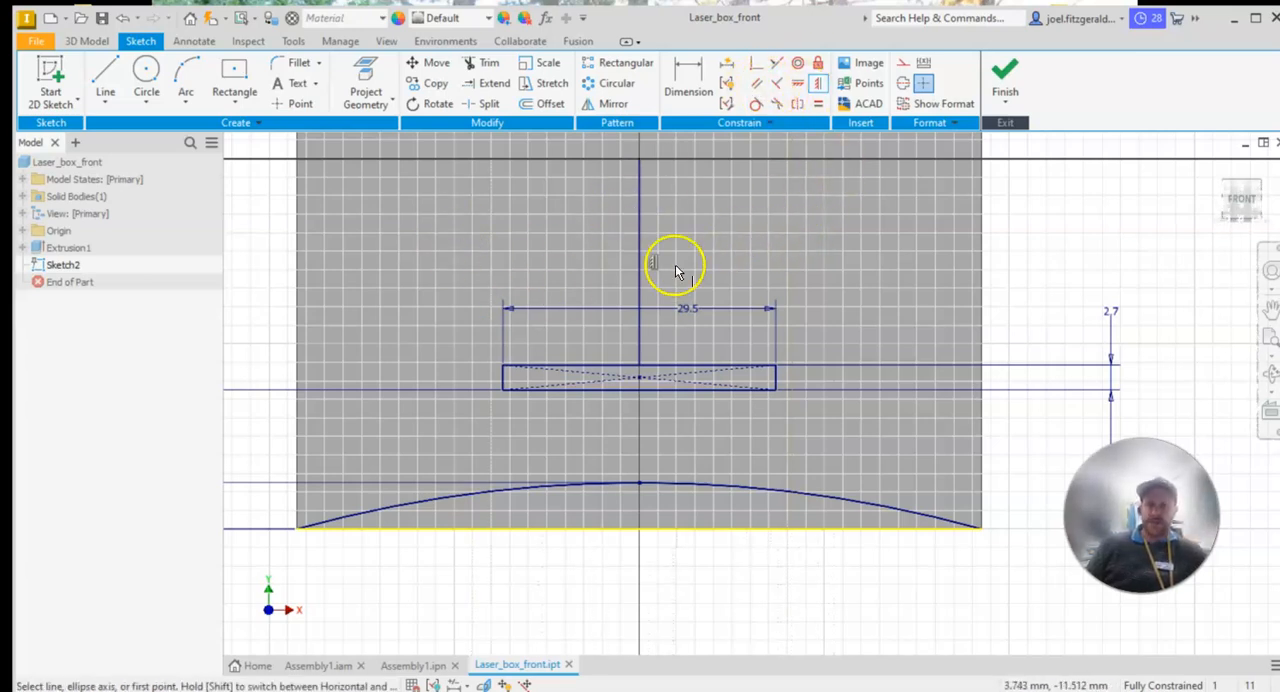
left_click(716, 312)
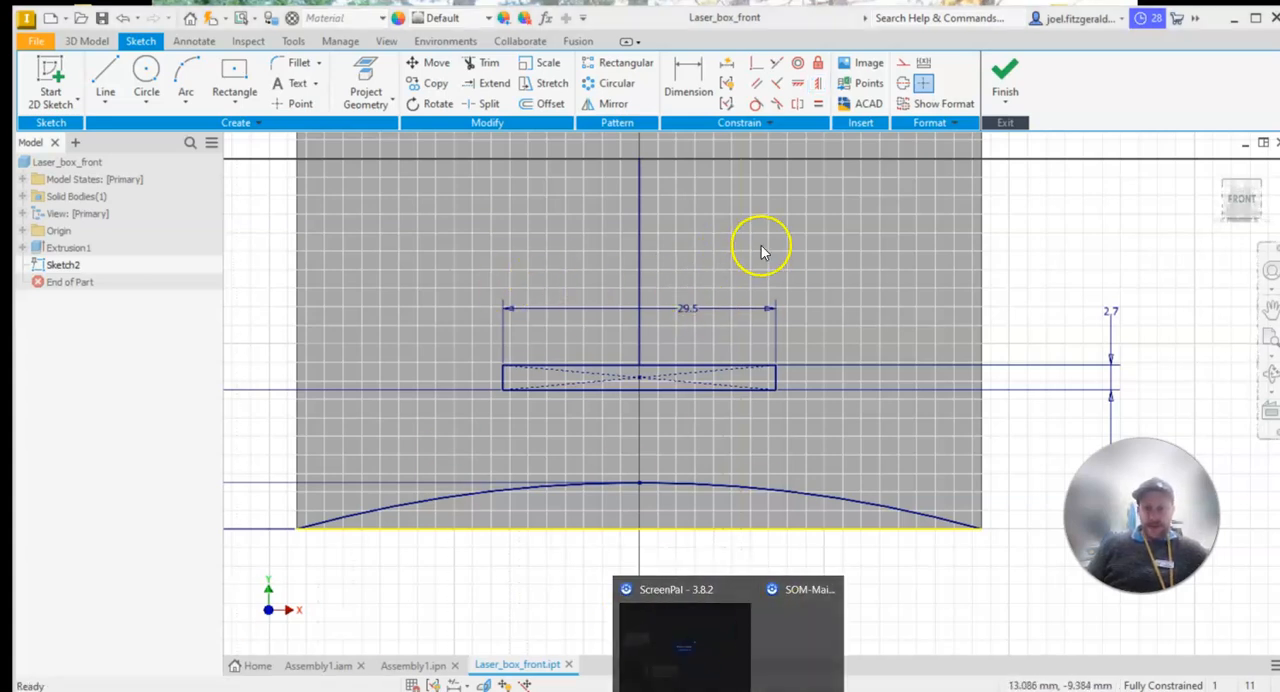
Convert the vertical line between the slot and the origin to construction geometry
left_click(641, 255)
right_click(640, 253)
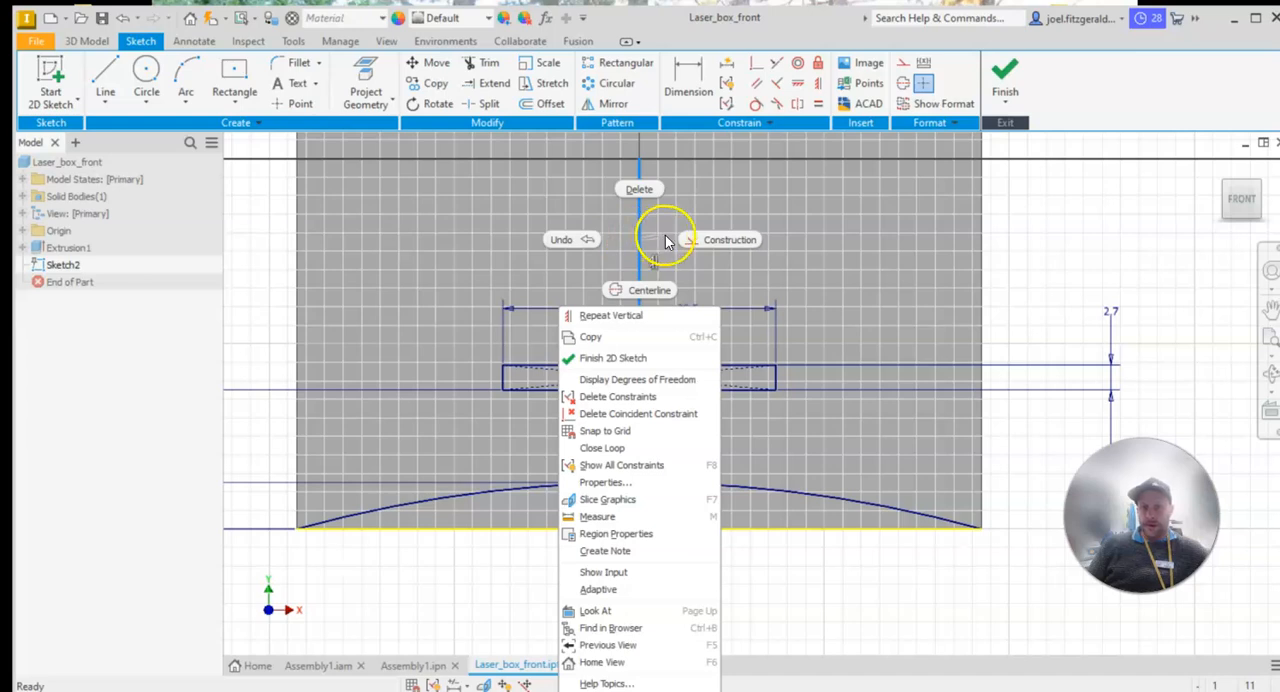
left_click(715, 243)
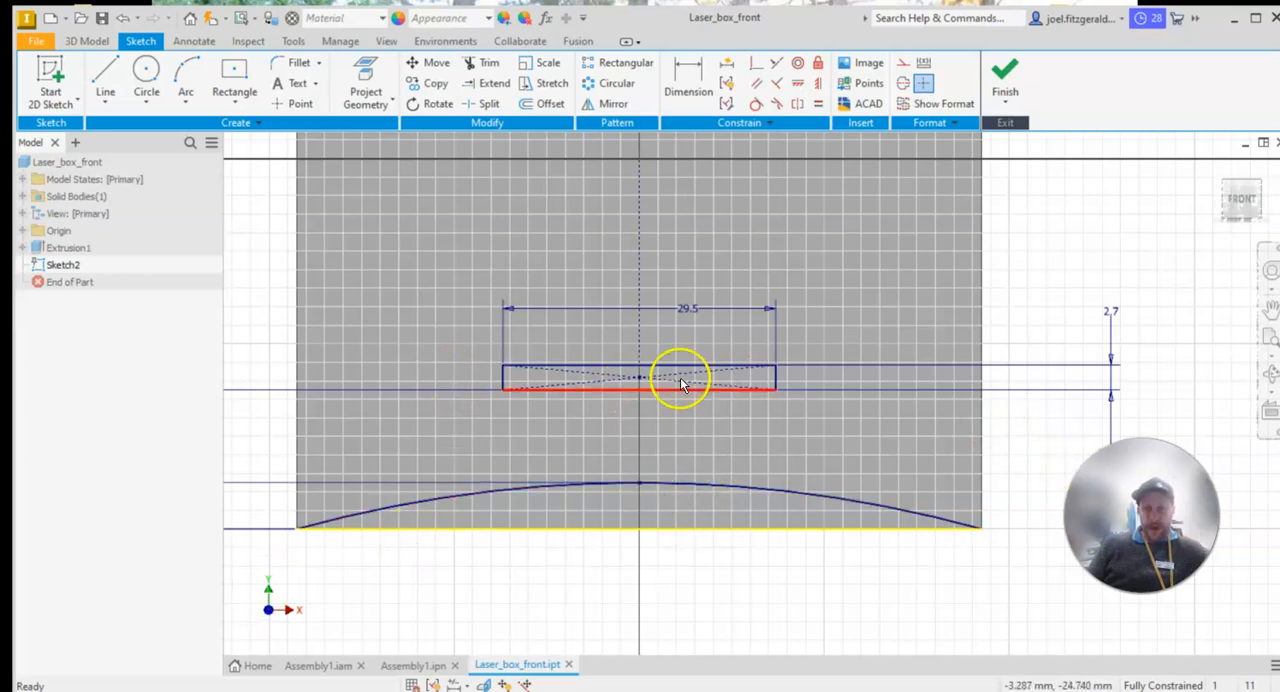
Start an extrusion using the arc segment along the panel's bottom edge and the slot rectangle as profiles
left_click(87, 41)
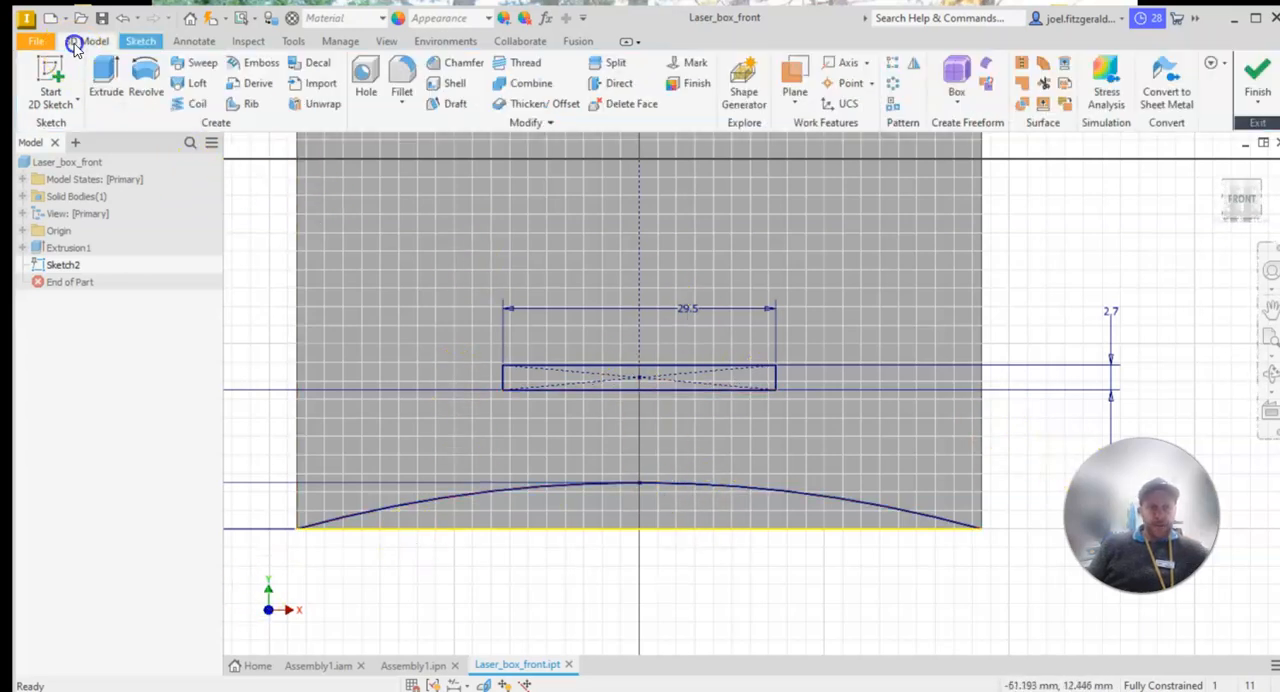
left_click(106, 76)
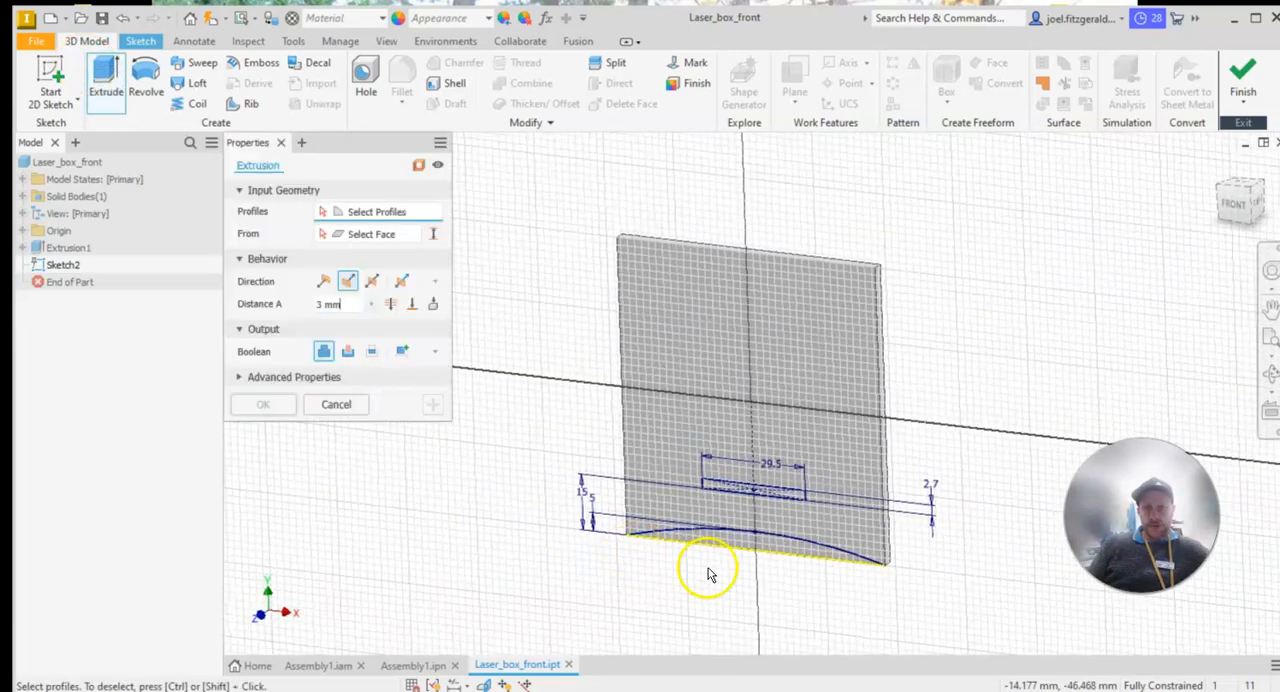
left_click_drag(352, 147, 435, 187)
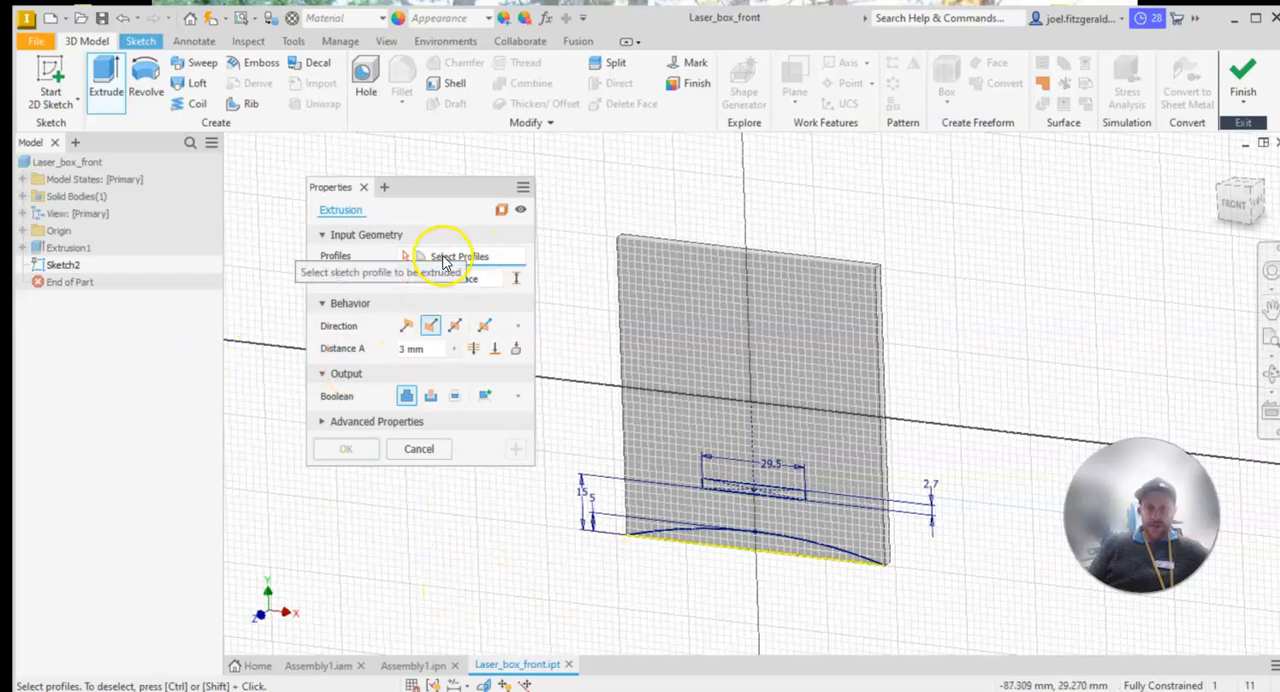
scroll(777, 591, "up", 4)
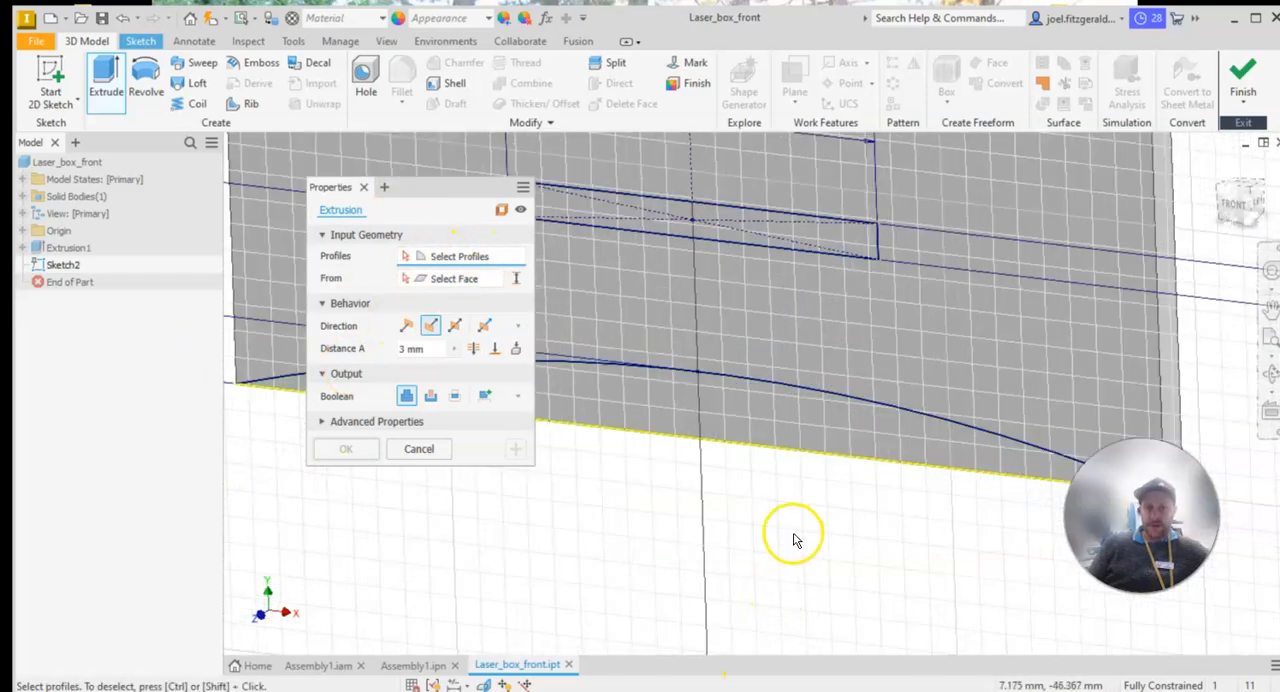
scroll(794, 537, "down", 2)
left_click(779, 467)
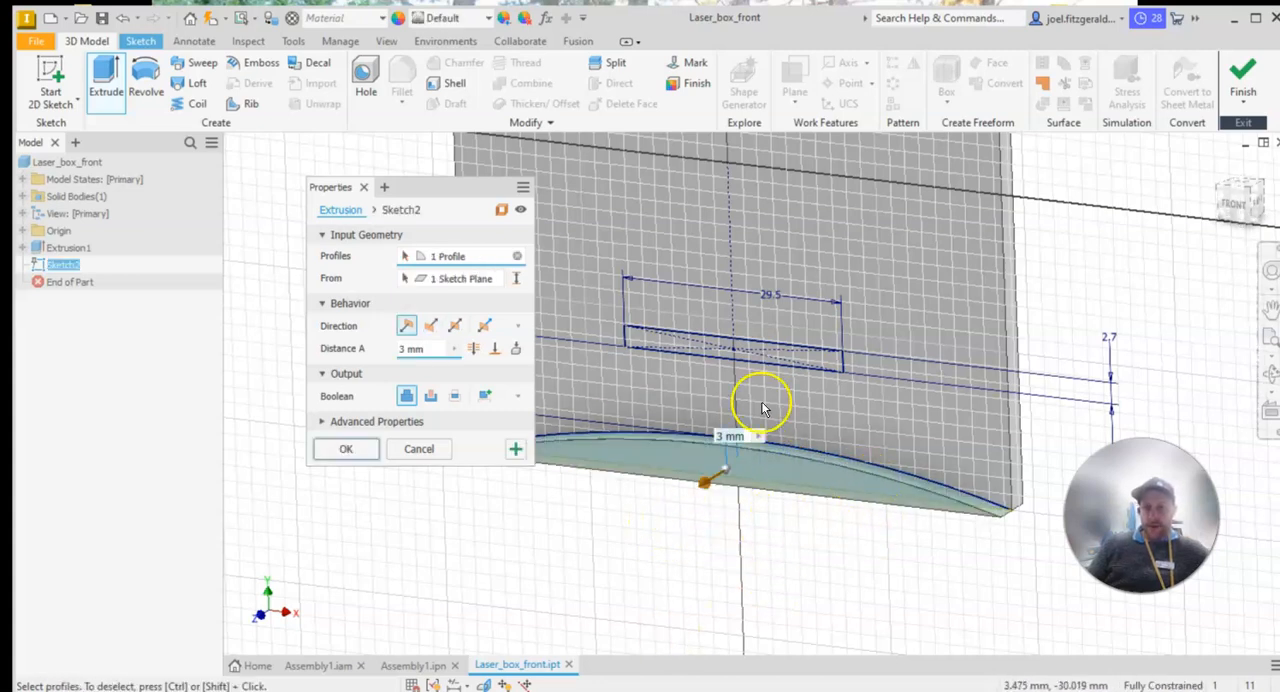
left_click(805, 362)
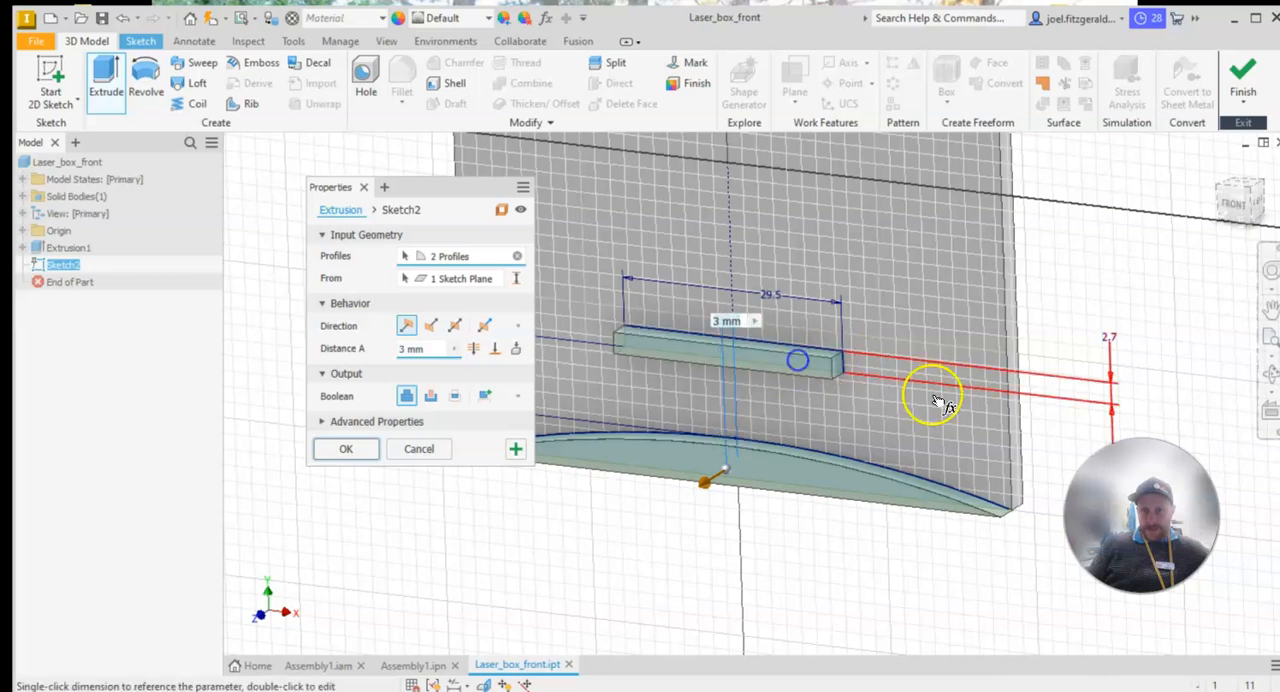
Cut the arc segment and slot profiles through all of the panel and finish the extrusion
left_click_drag(436, 188, 326, 193)
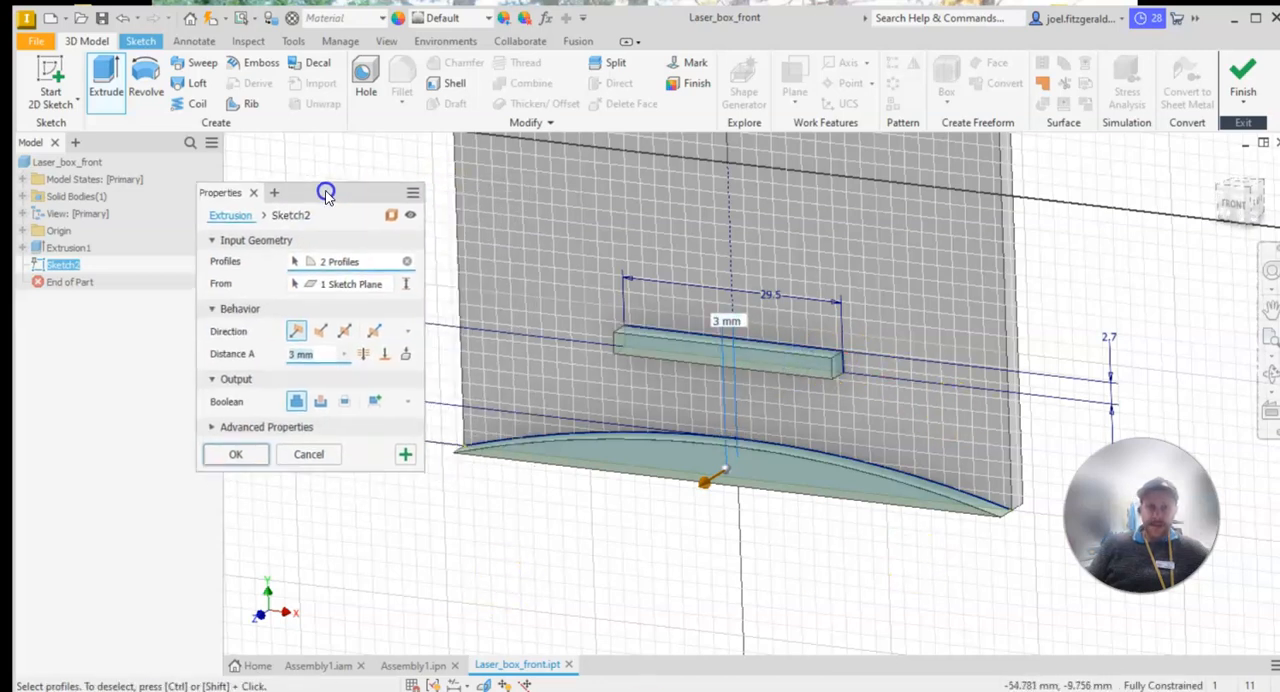
left_click(322, 401)
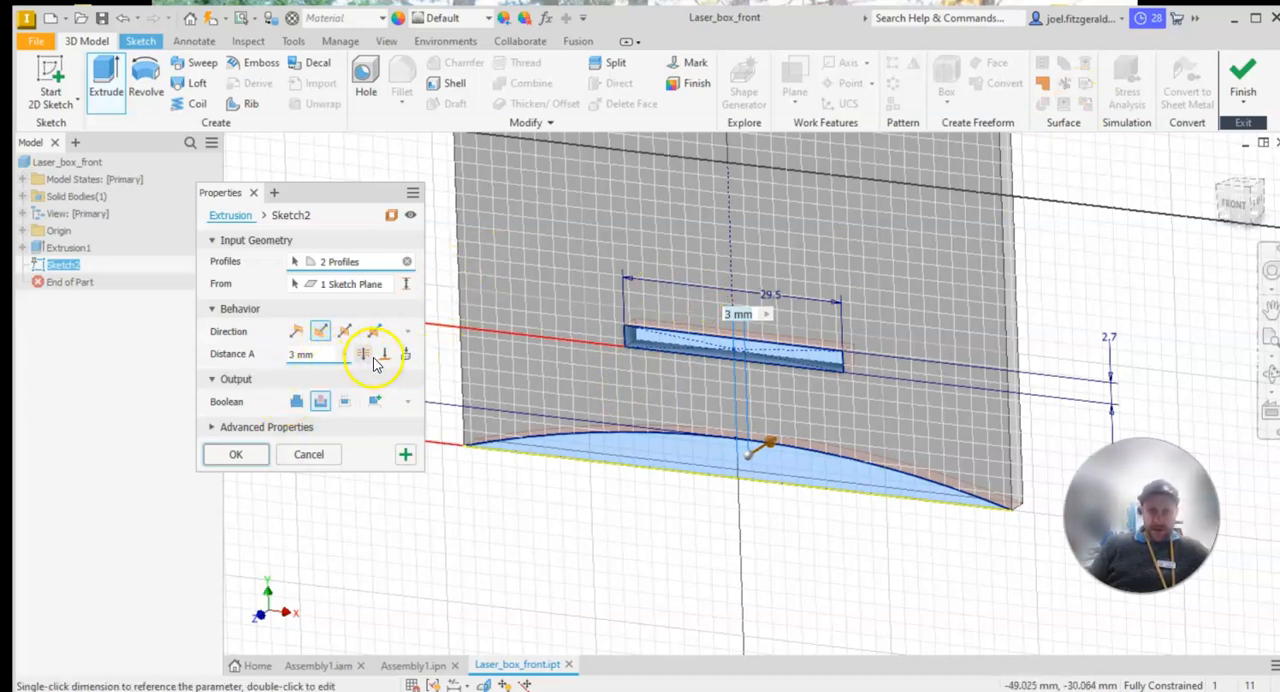
left_click(363, 355)
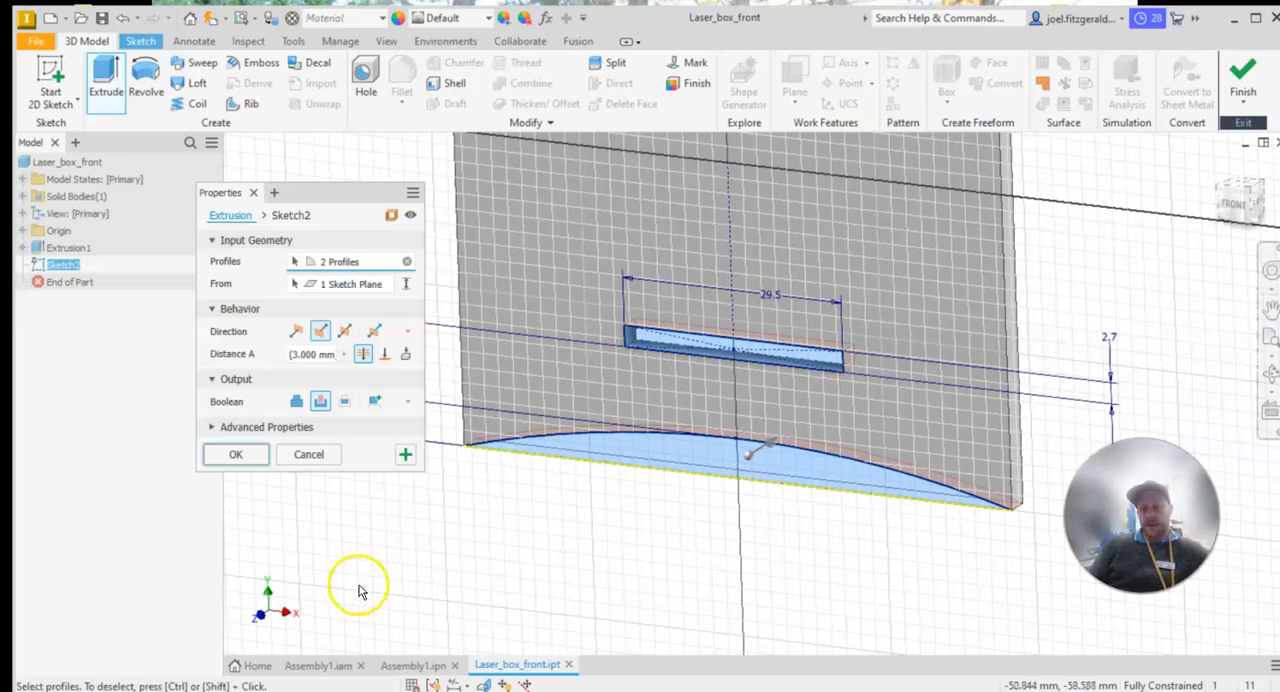
left_click(245, 454)
scroll(765, 395, "down", 4)
middle_click_drag(801, 283, 767, 364)
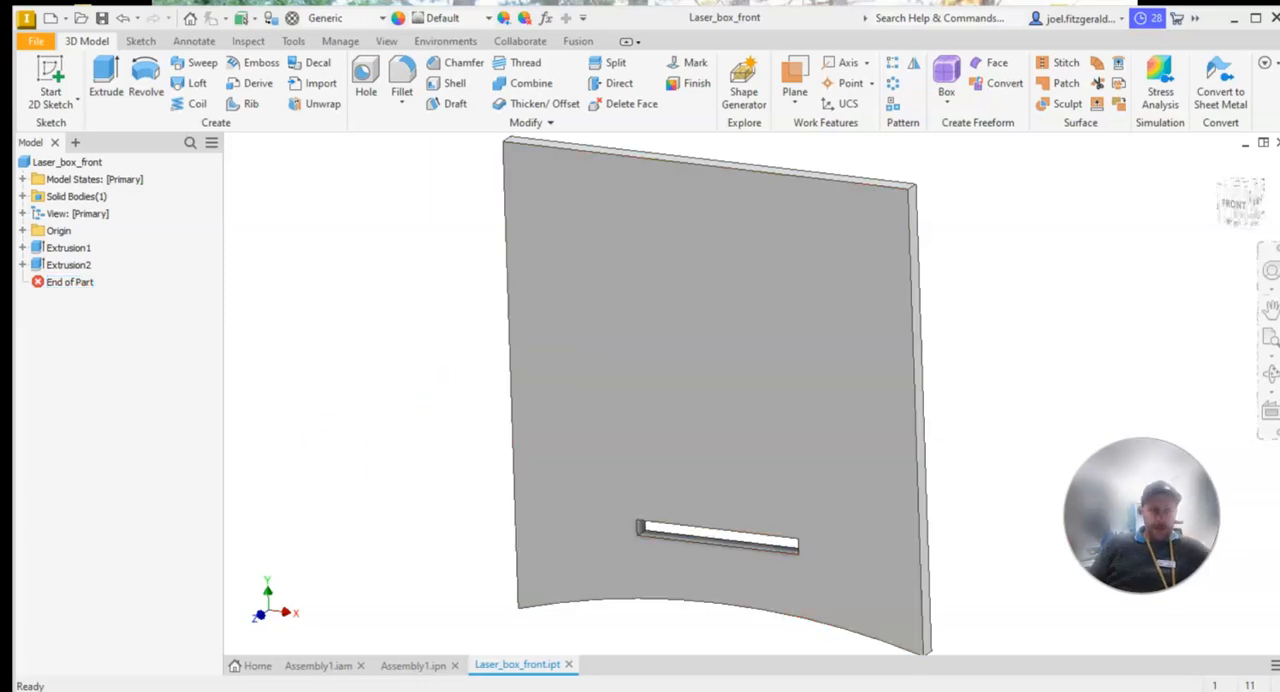
Check the side tabs in the PDF drawing, and start a new 2D sketch on the panel's front face in Inventor
key("alt+Tab")
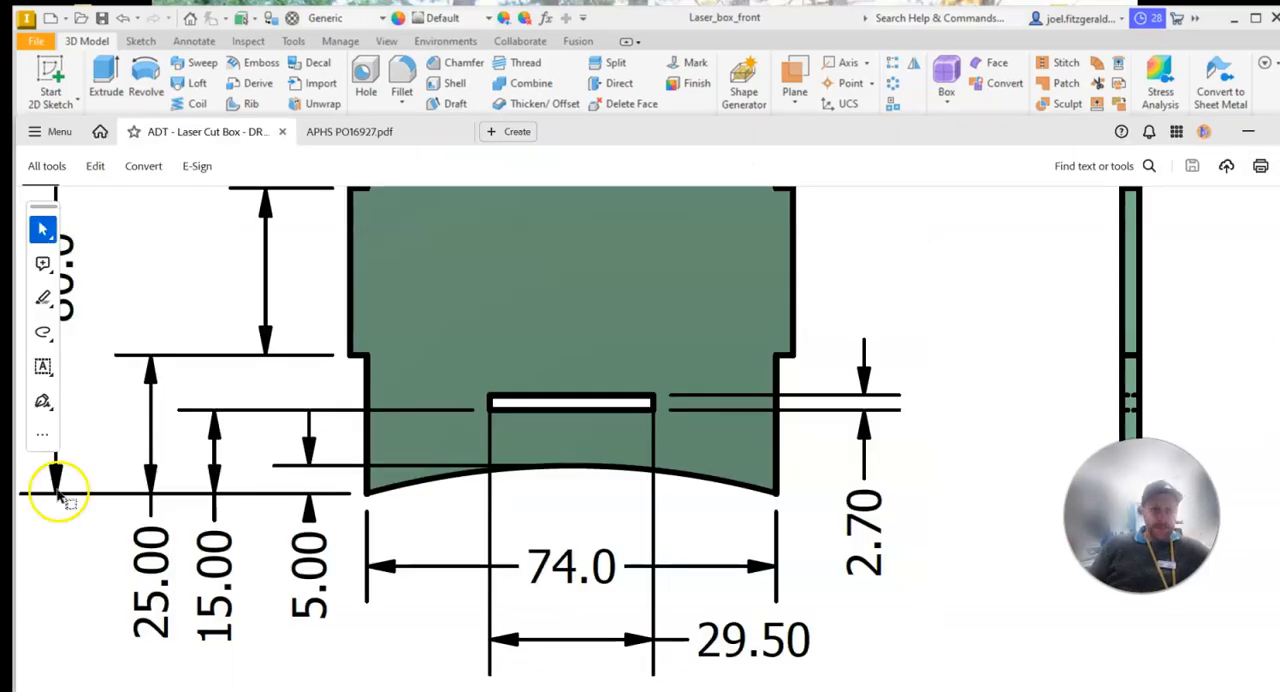
scroll(540, 434, "up", 4)
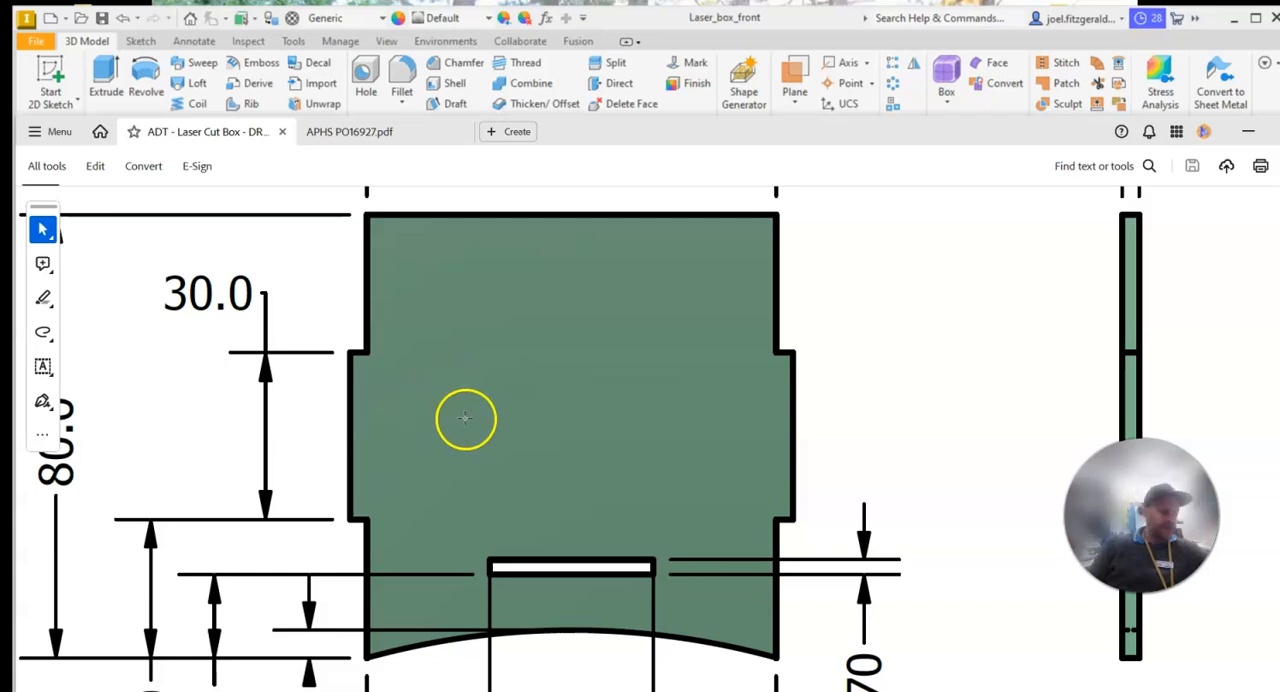
scroll(712, 484, "down", 2)
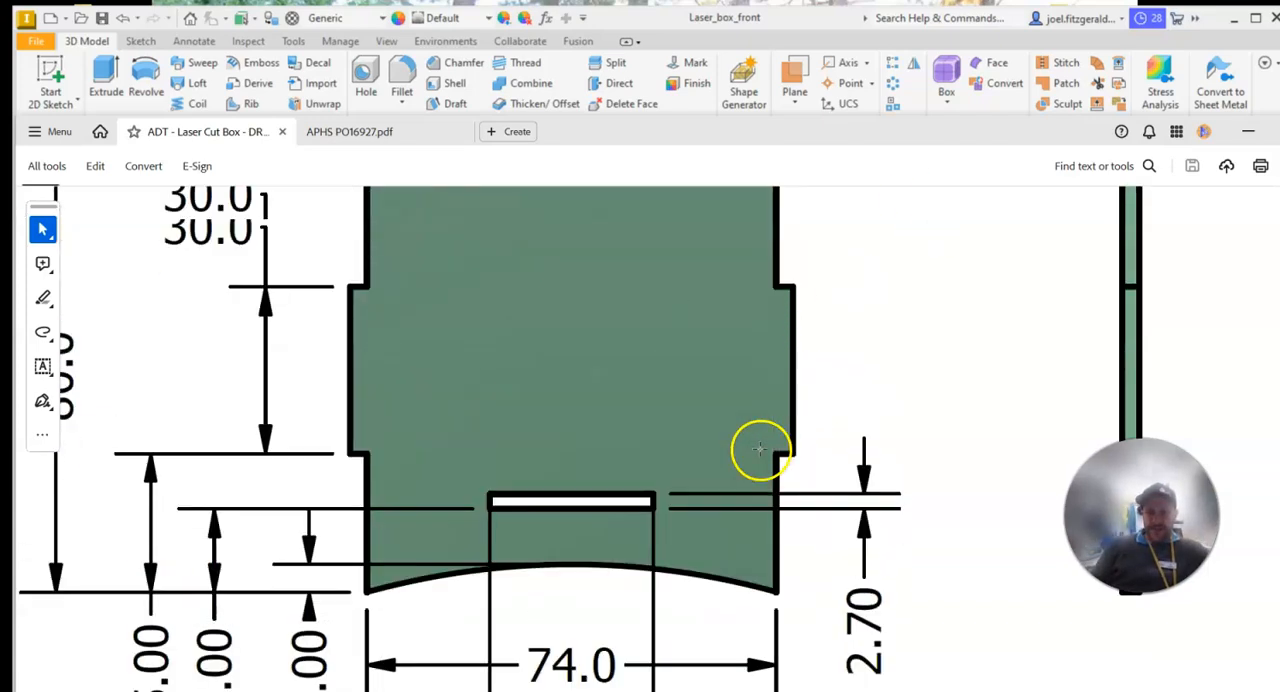
scroll(757, 449, "up", 1)
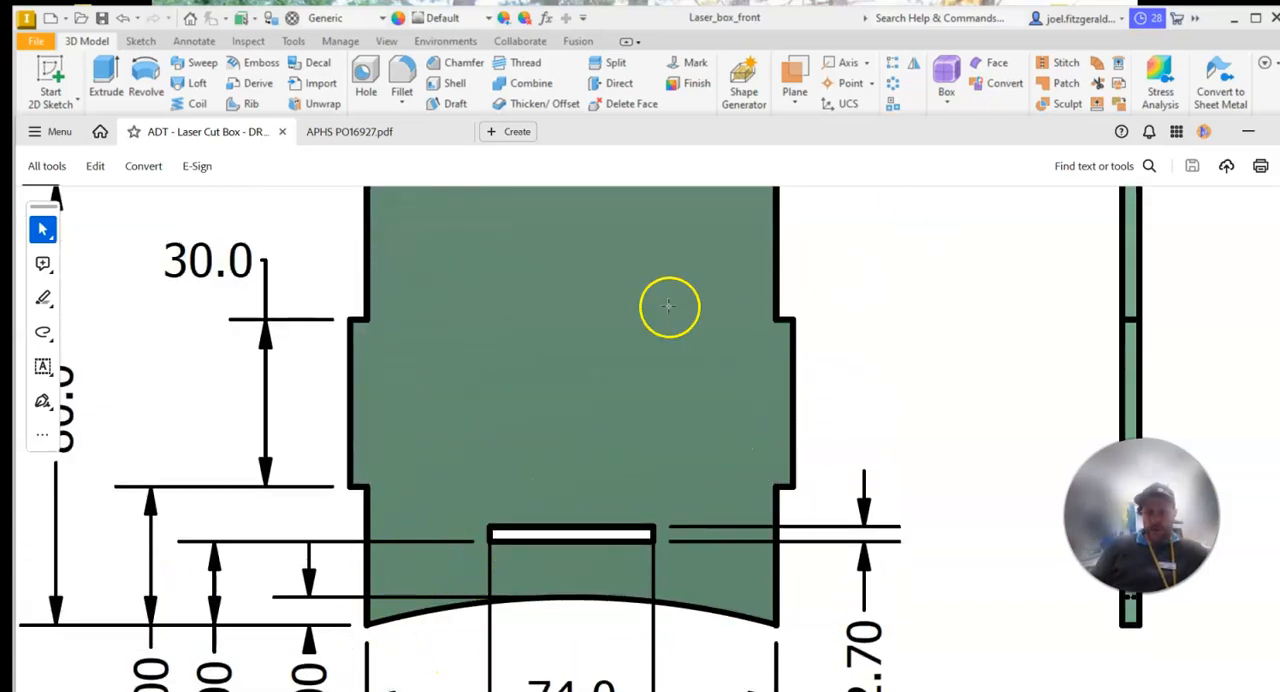
scroll(400, 506, "up", 2)
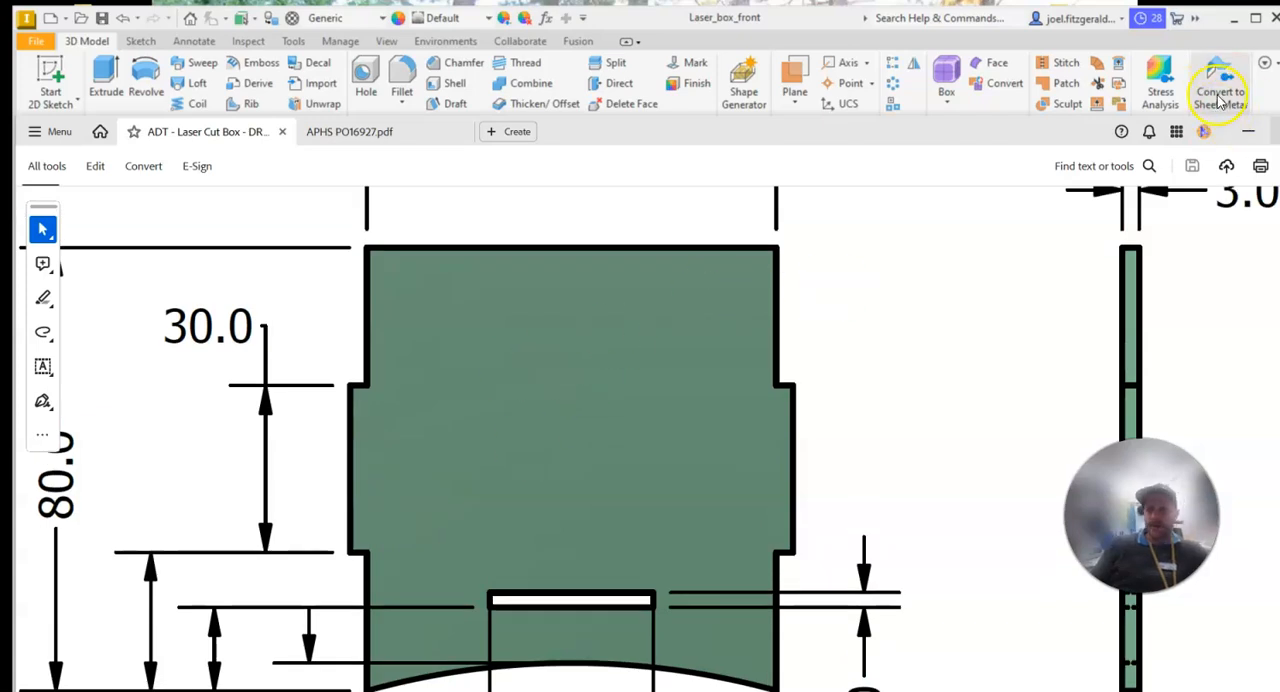
left_click(825, 36)
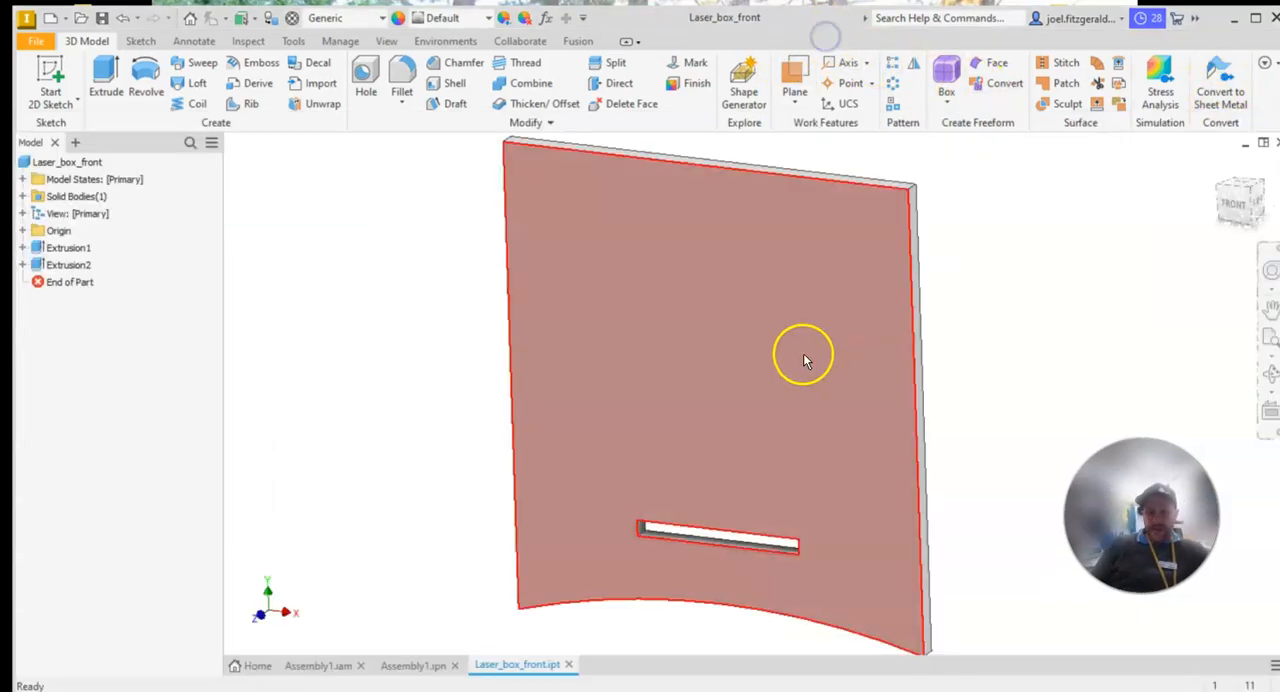
middle_click_drag(808, 354, 817, 349)
left_click(52, 70)
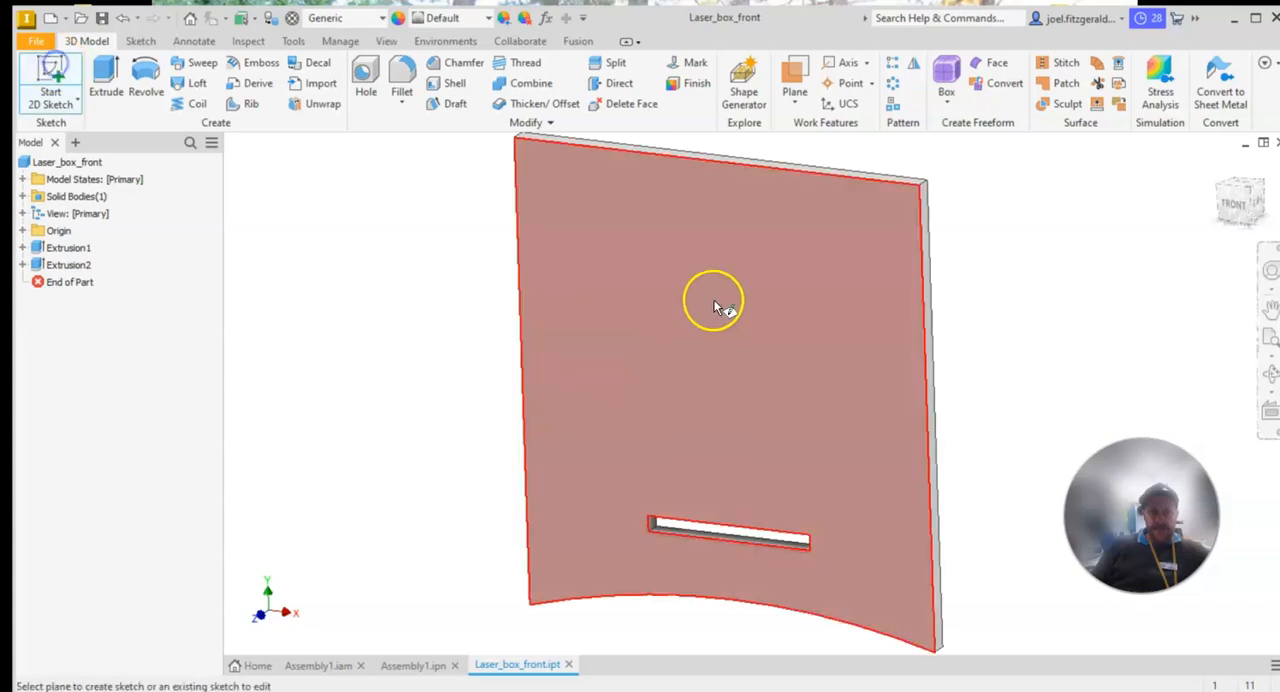
left_click(728, 287)
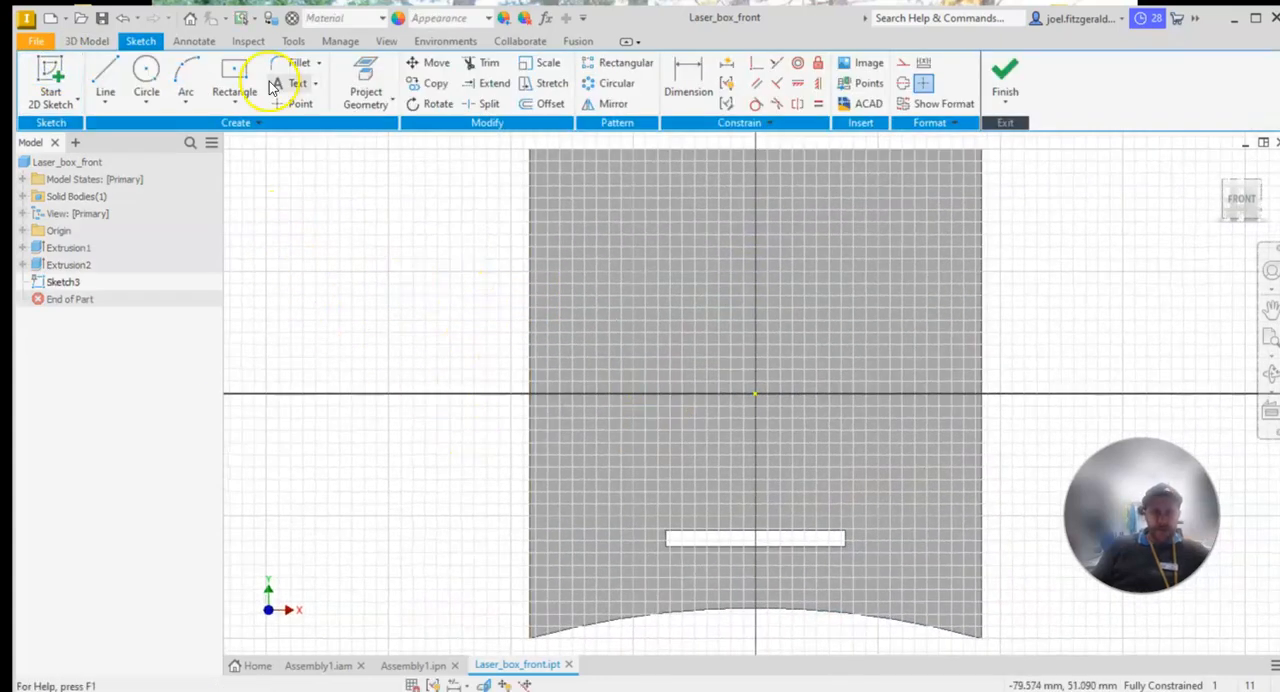
Sketch a two-point rectangle about 4.6 mm wide and 28 mm tall outward from the panel's left edge
left_click(256, 106)
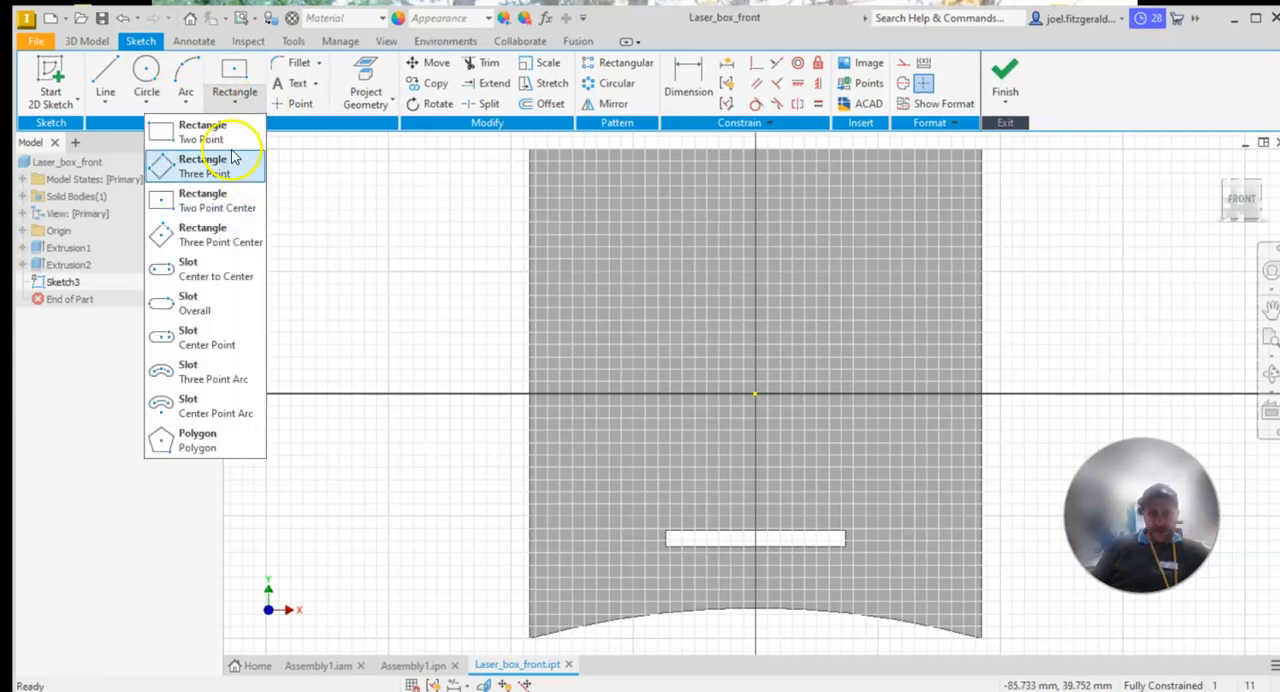
left_click(205, 209)
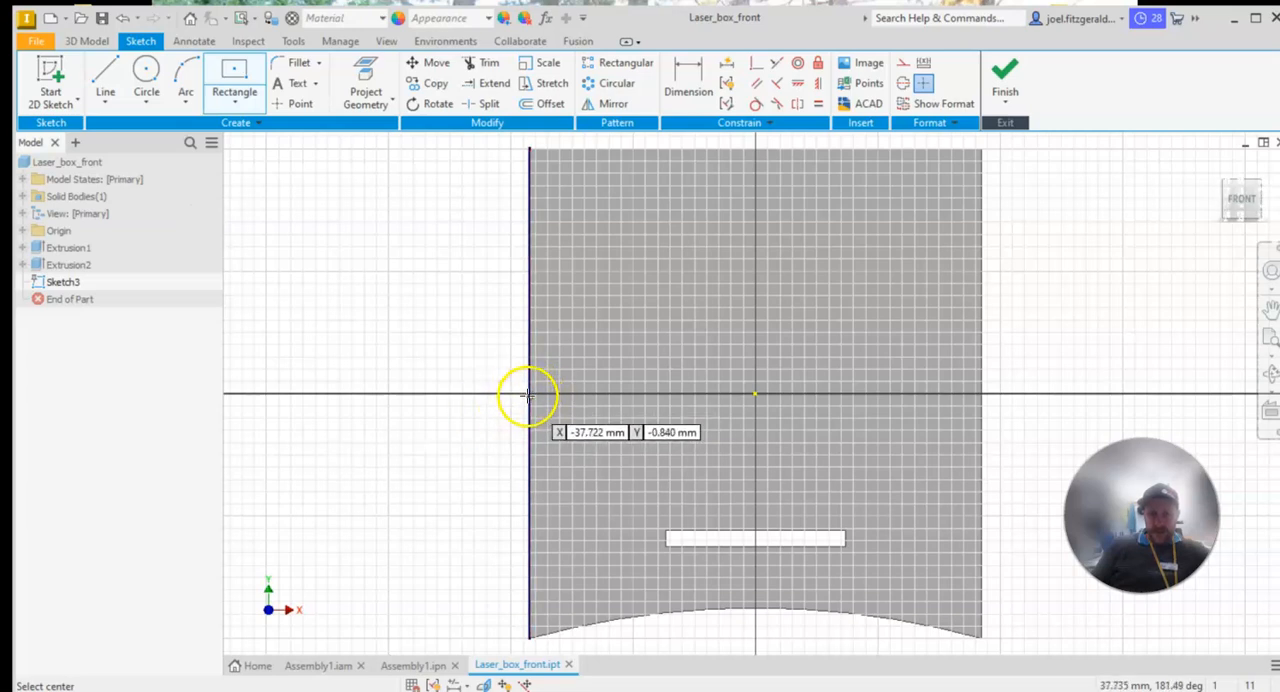
left_click(234, 105)
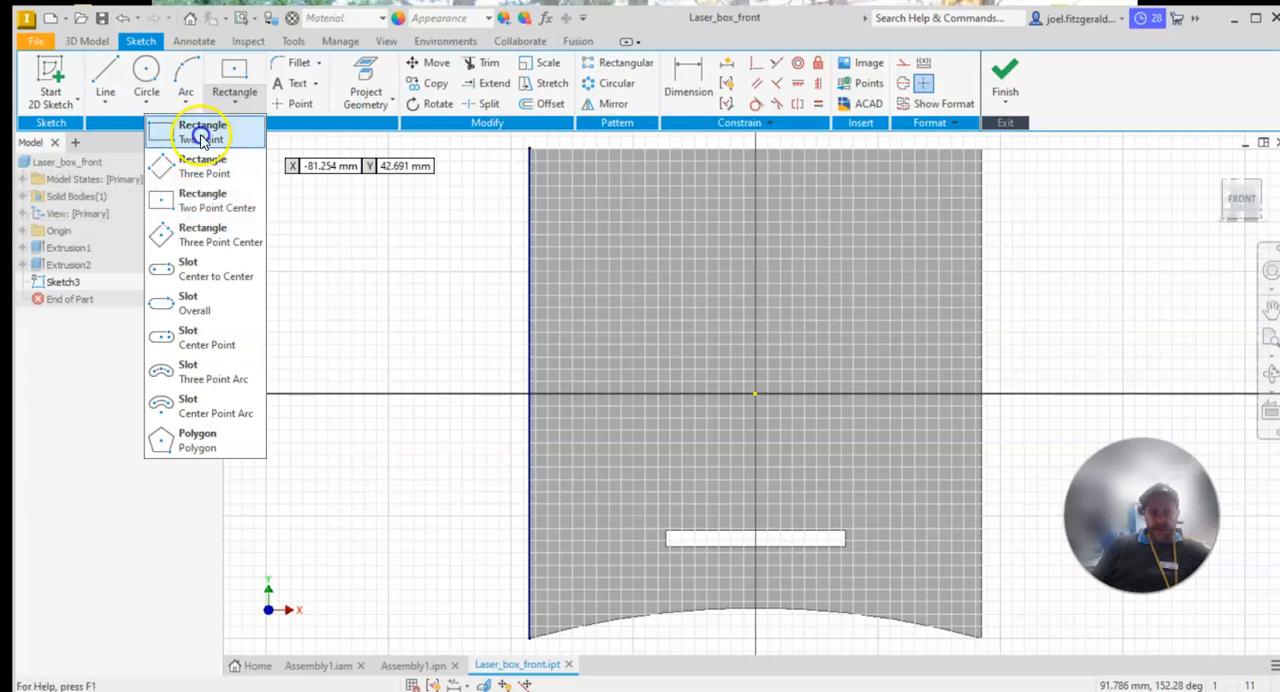
left_click(202, 133)
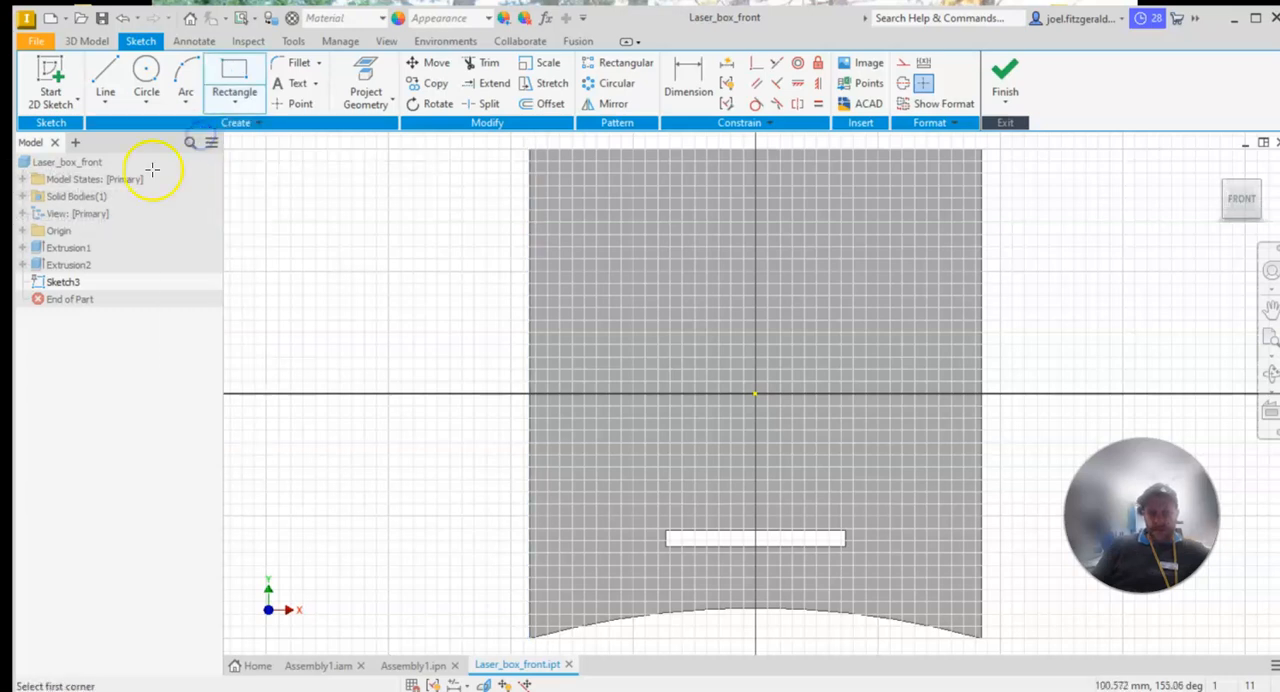
left_click(529, 310)
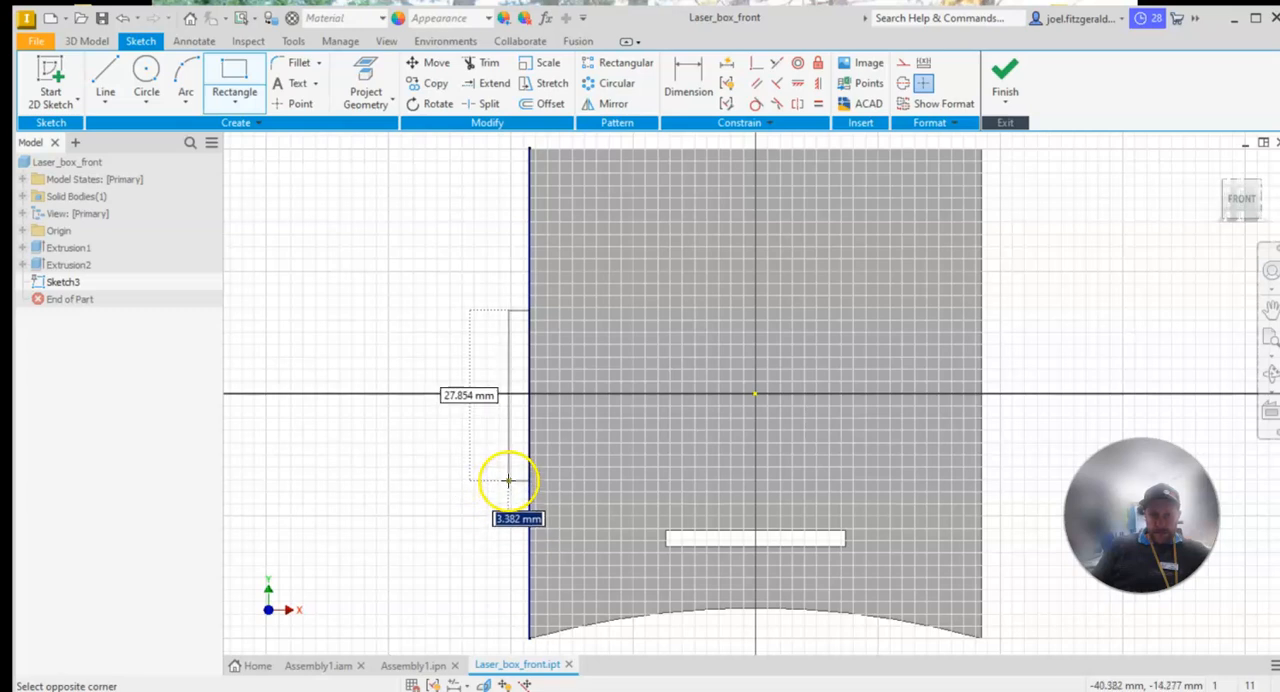
left_click(500, 478)
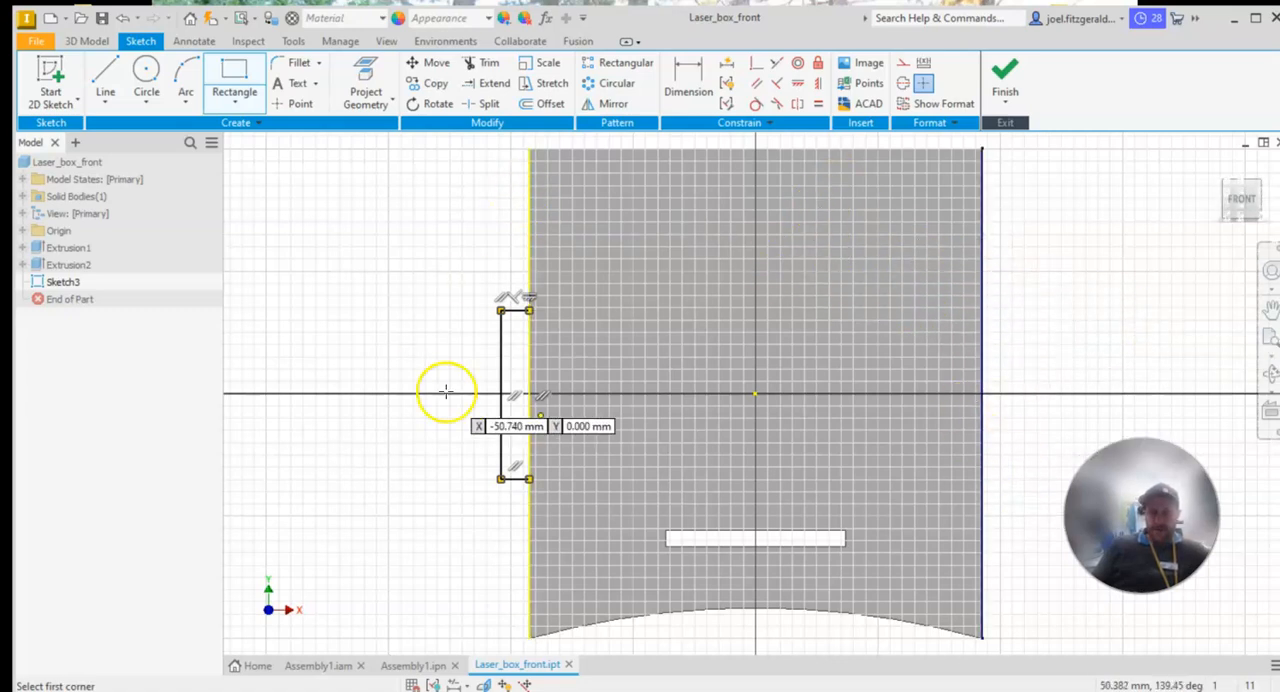
Dimension the side tab rectangle's width to 3 mm
left_click(704, 80)
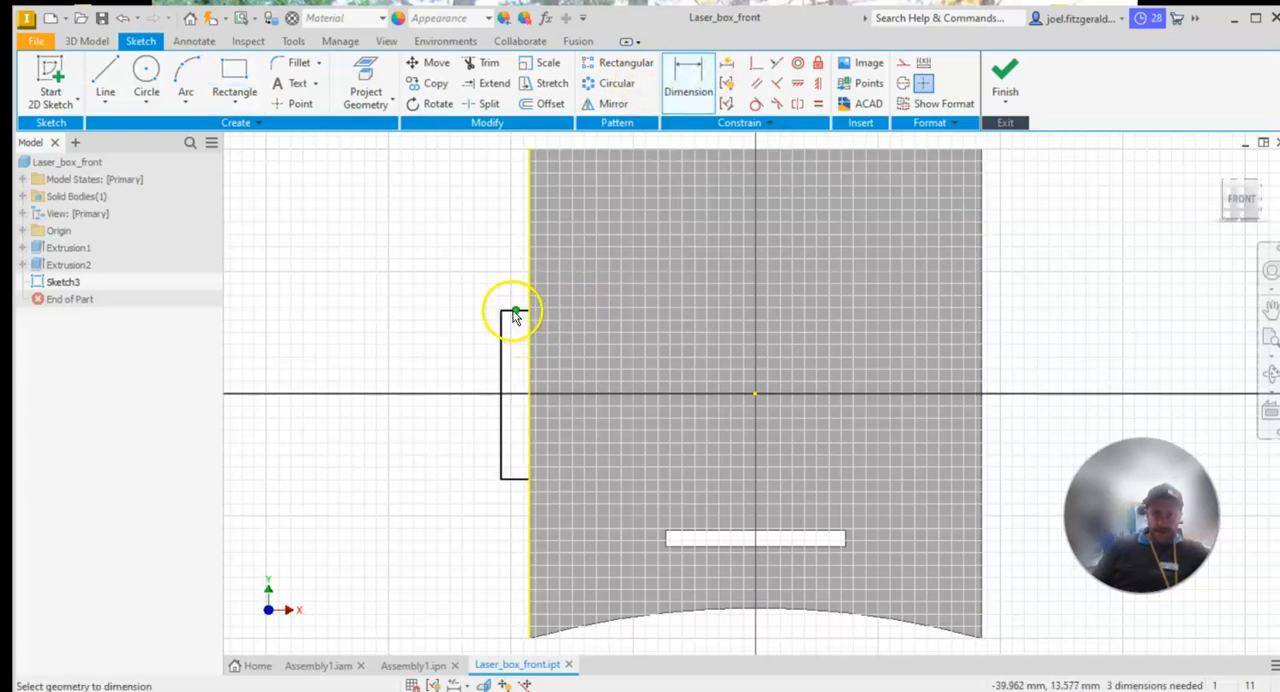
scroll(512, 318, "up", 4)
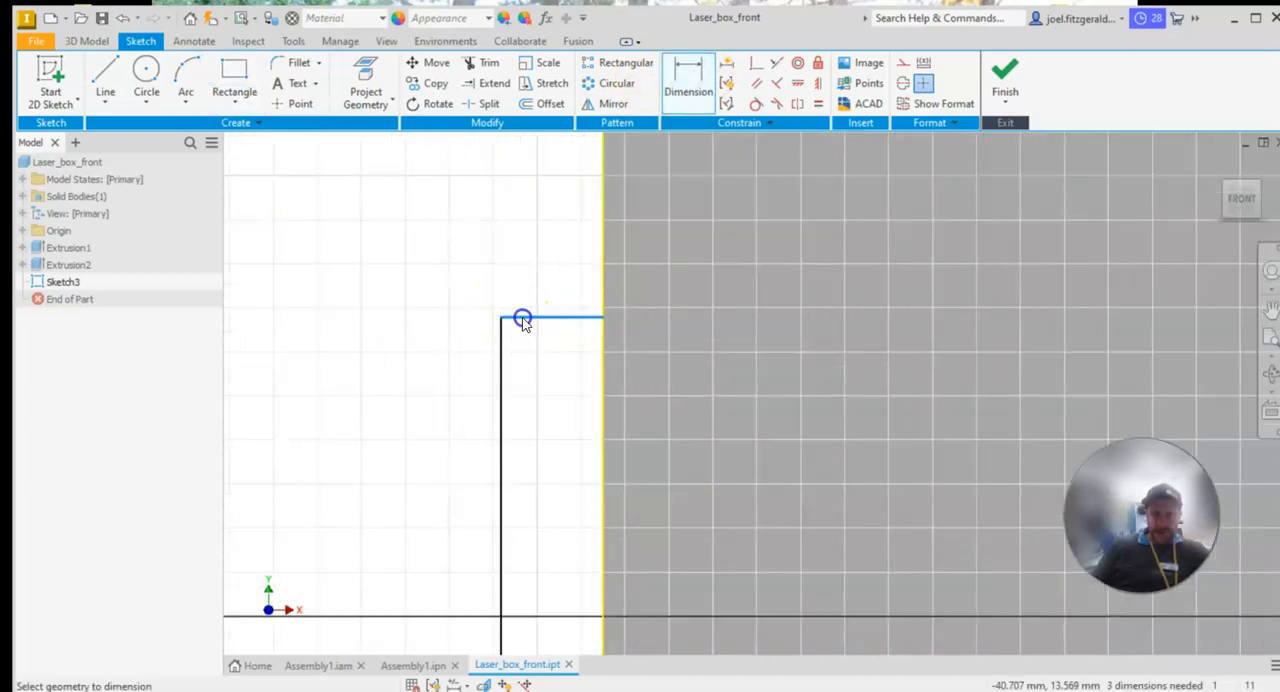
left_click(522, 320)
scroll(522, 320, "down", 4)
left_click(471, 334)
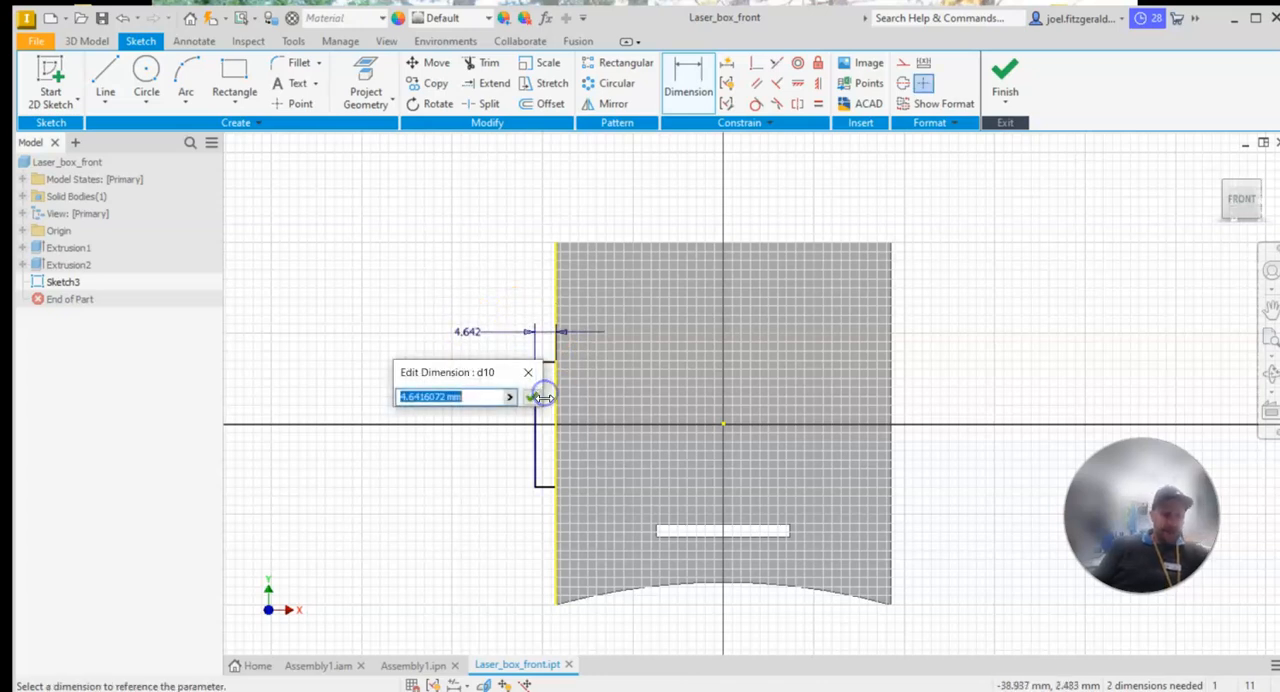
key("Return")
Dimension the side tab rectangle's height to 30 mm
left_click(540, 390)
left_click(432, 400)
left_click(531, 447)
type("30")
key("Return")
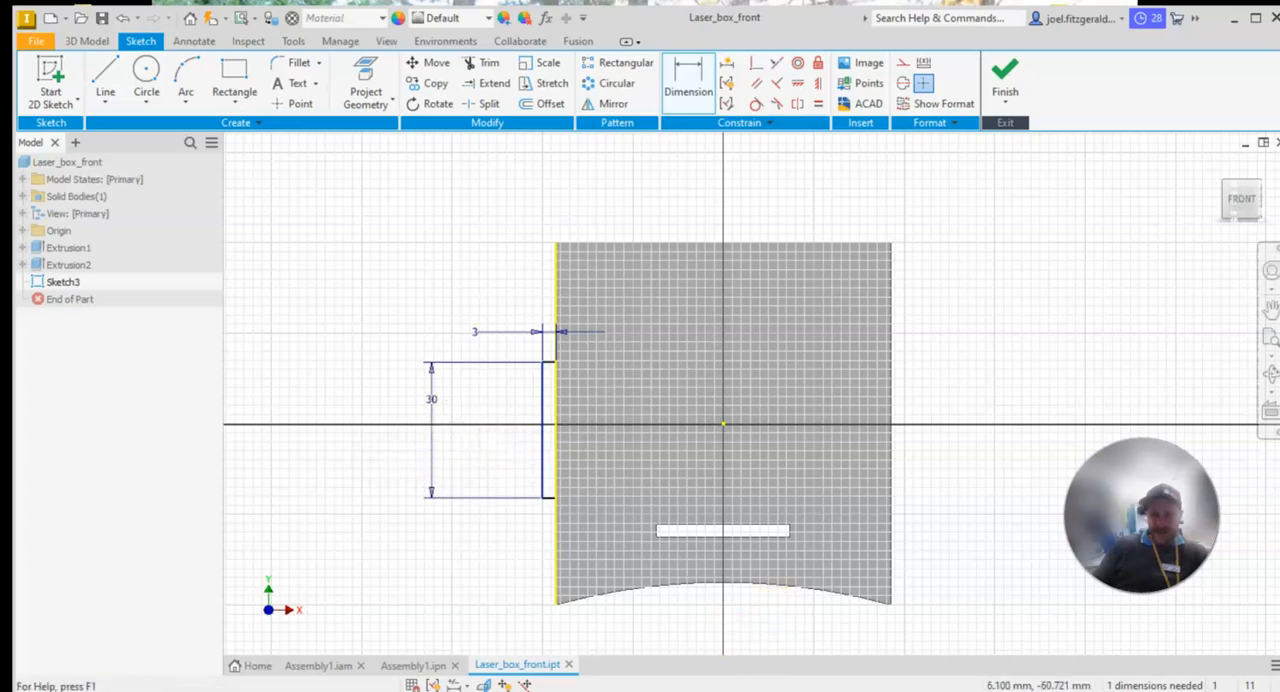
Check the tab's offset in the PDF drawing and dimension the rectangle's lower edge 25 mm above the panel's bottom-left corner in Inventor
left_click(537, 668)
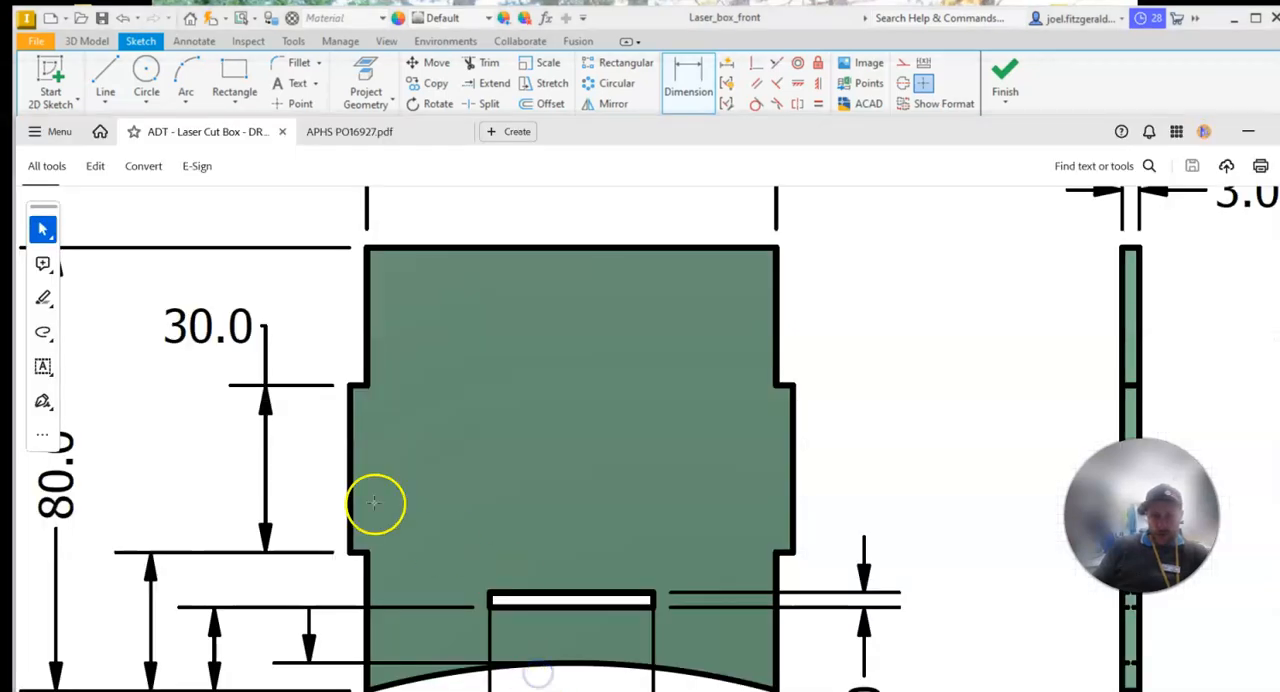
scroll(268, 588, "down", 5)
scroll(557, 380, "up", 4)
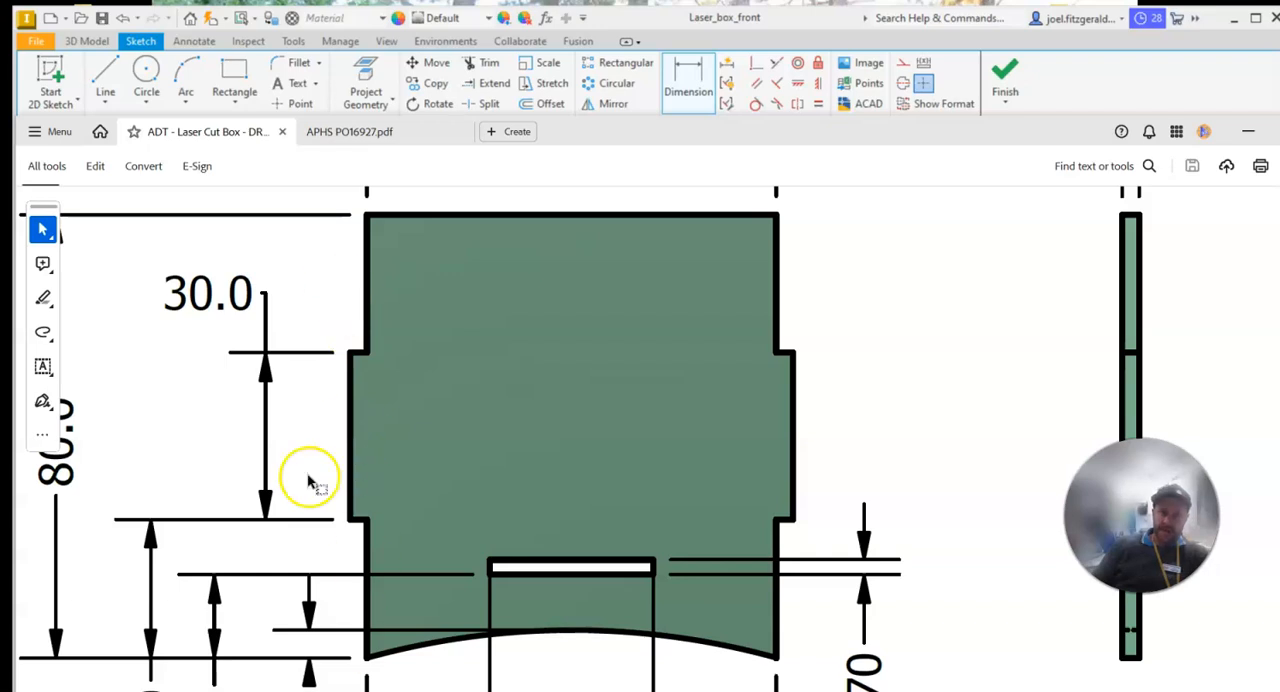
scroll(222, 588, "down", 2)
left_click(1114, 69)
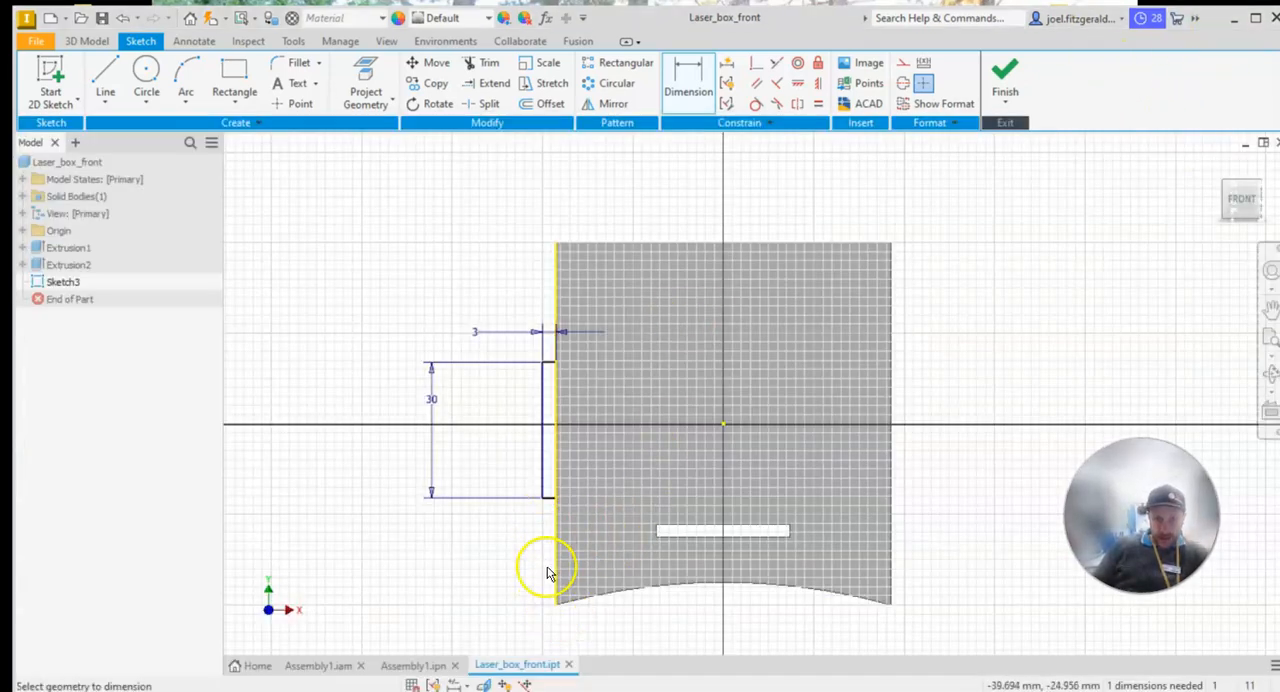
scroll(528, 495, "up", 5)
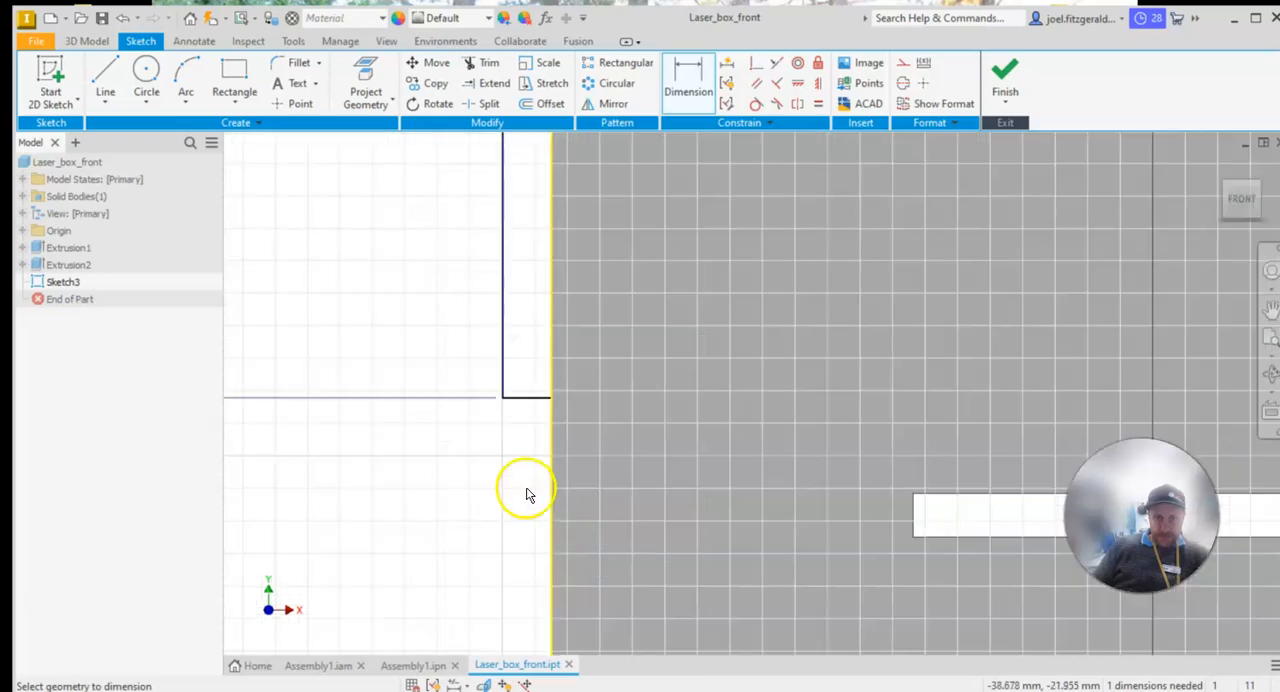
left_click(514, 400)
scroll(534, 538, "up", 2)
scroll(534, 521, "down", 5)
left_click(391, 523)
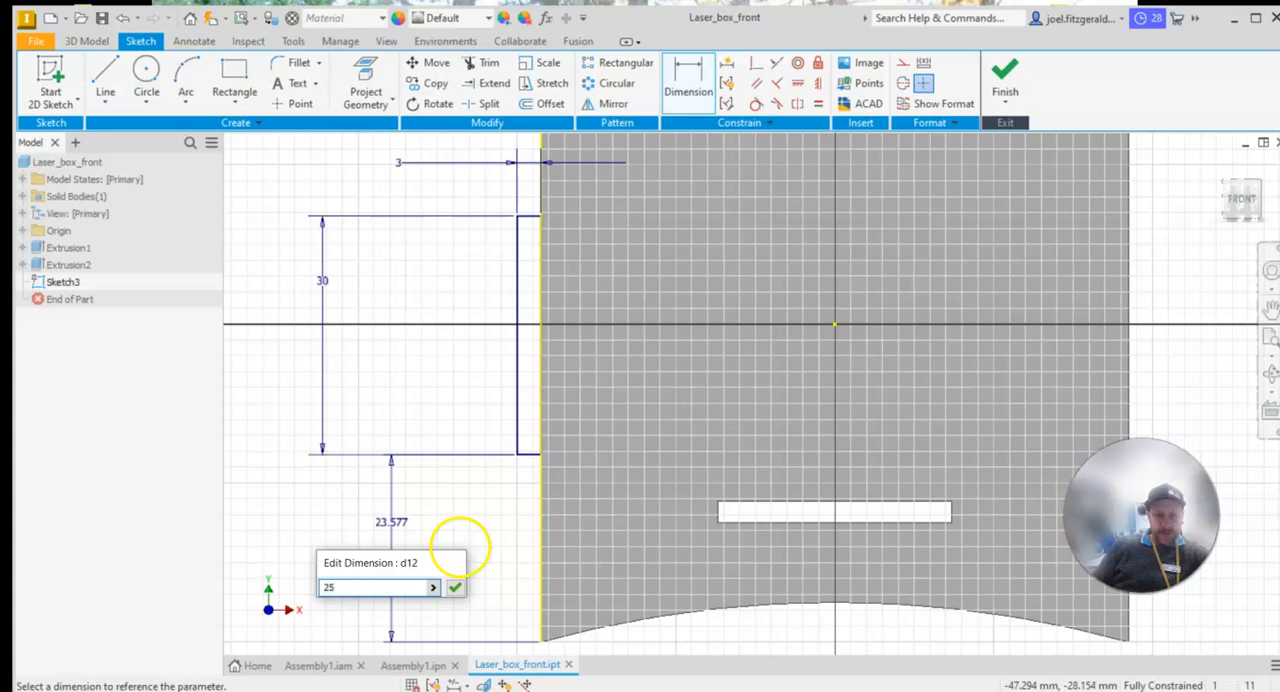
type("25")
key("Return")
scroll(520, 393, "down", 3)
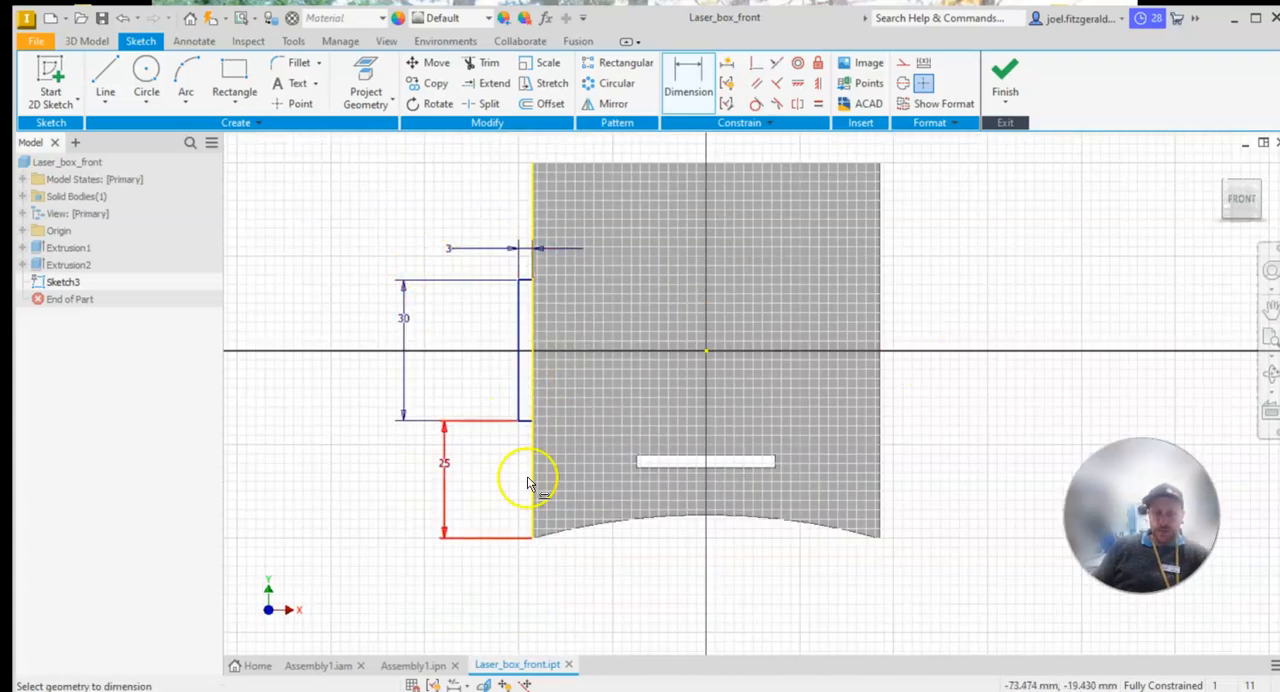
middle_click_drag(1031, 251, 1024, 297)
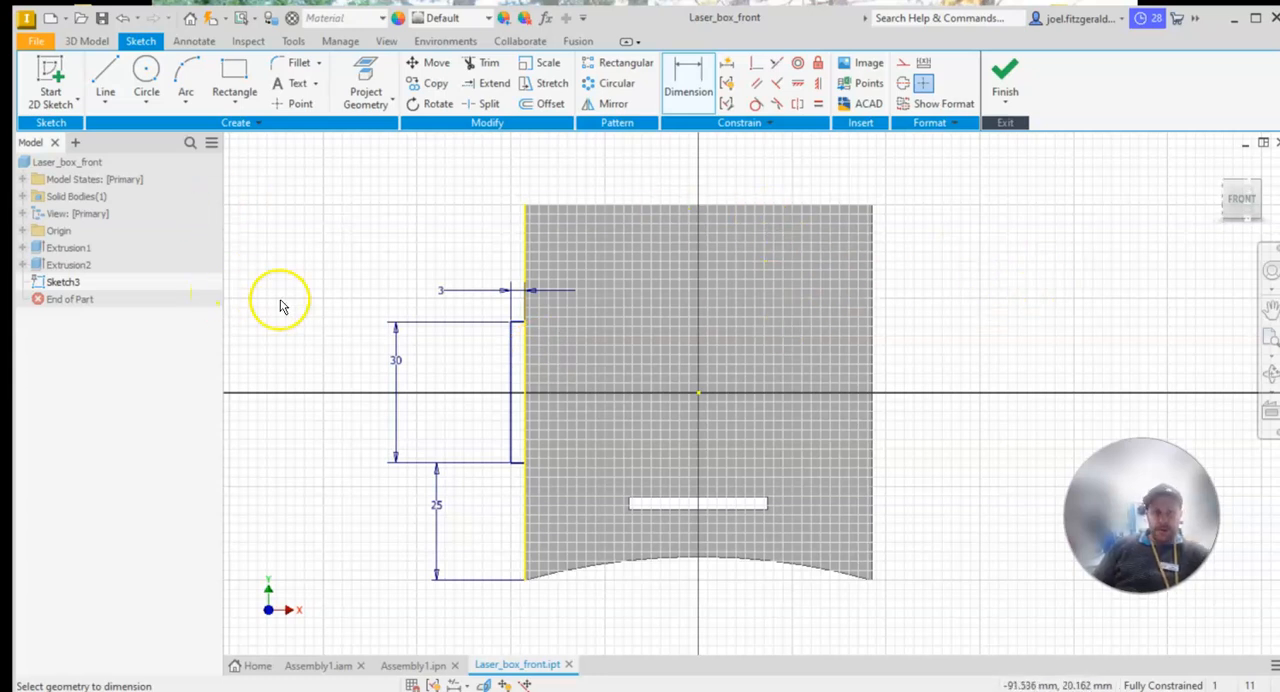
Draw a vertical line about 29 mm long upward from the midpoint of the panel's top edge and make it a construction line
left_click(107, 75)
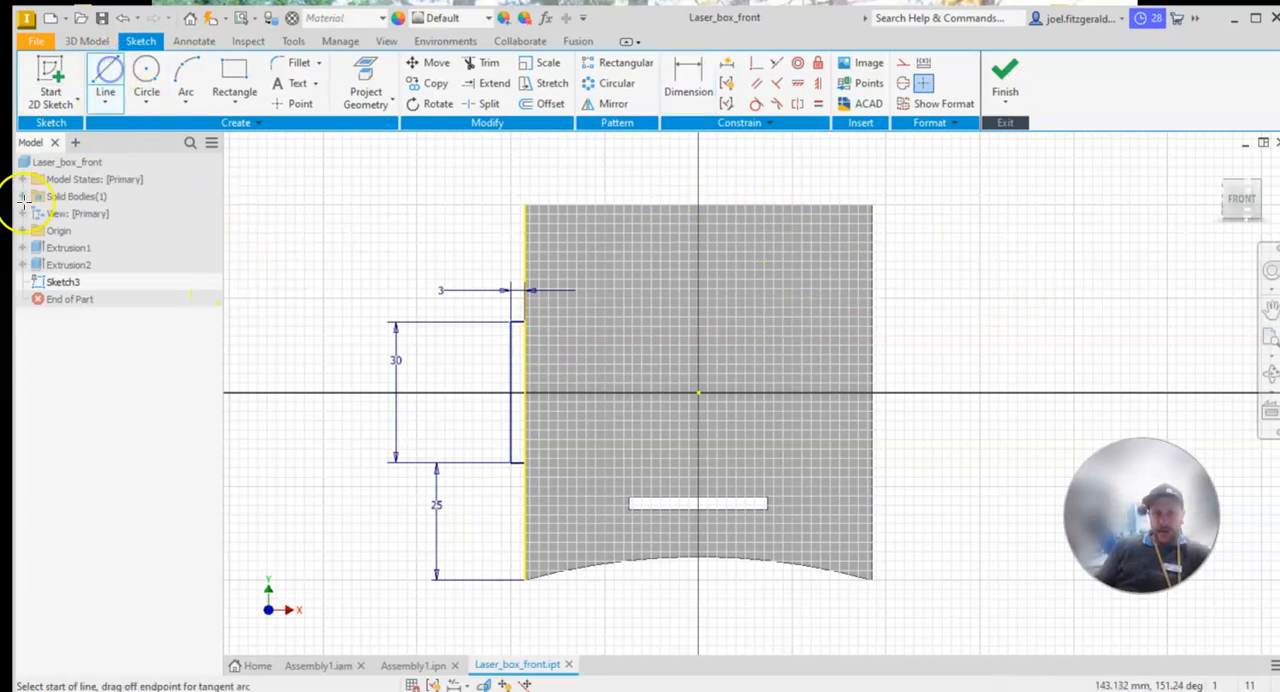
left_click(700, 204)
middle_click_drag(749, 229, 714, 334)
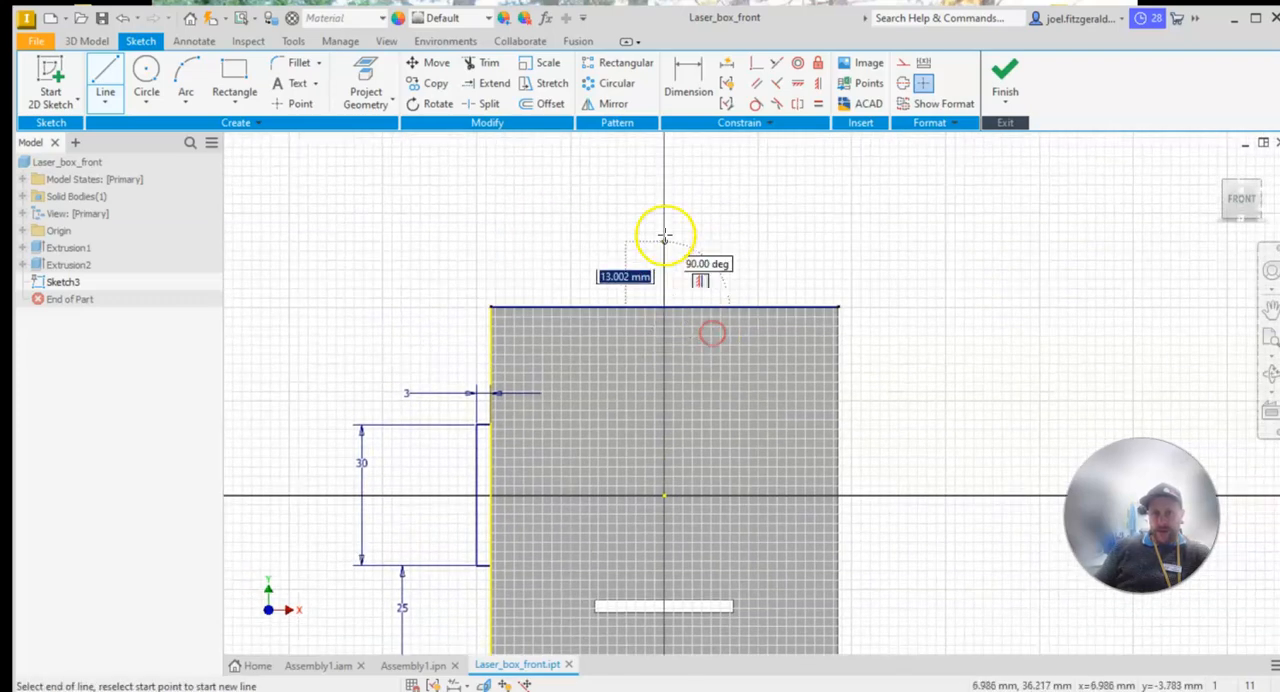
left_click(664, 170)
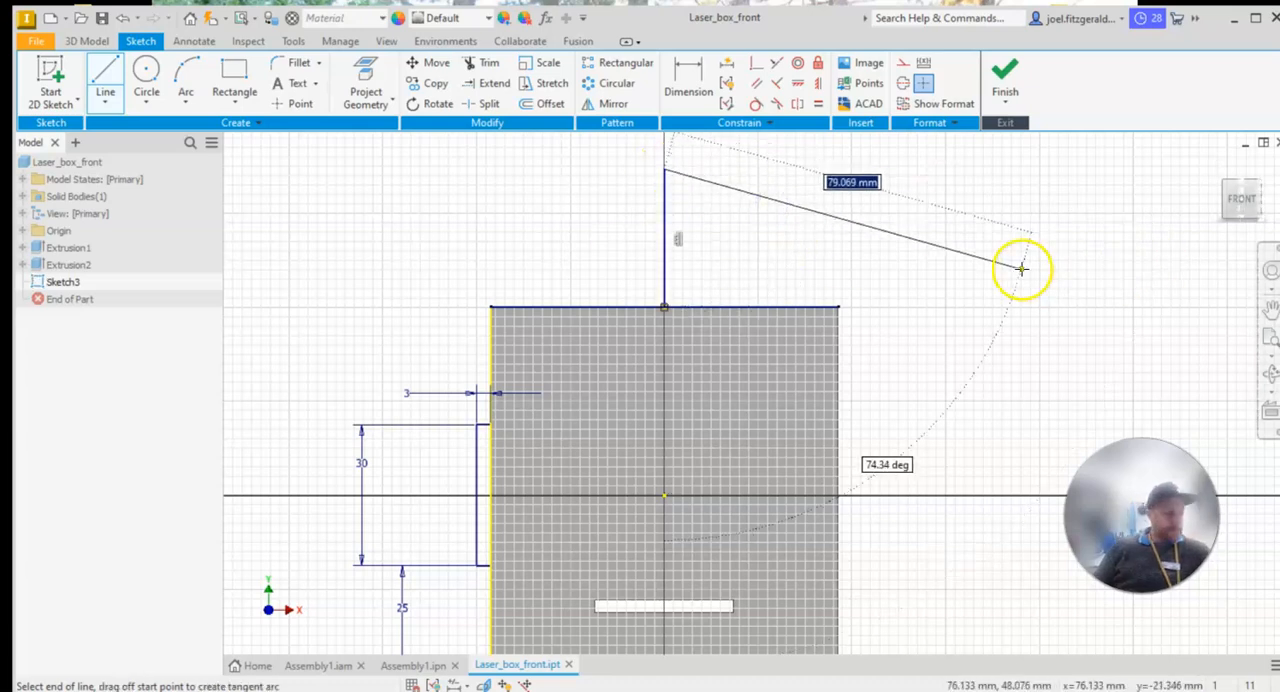
key("Escape")
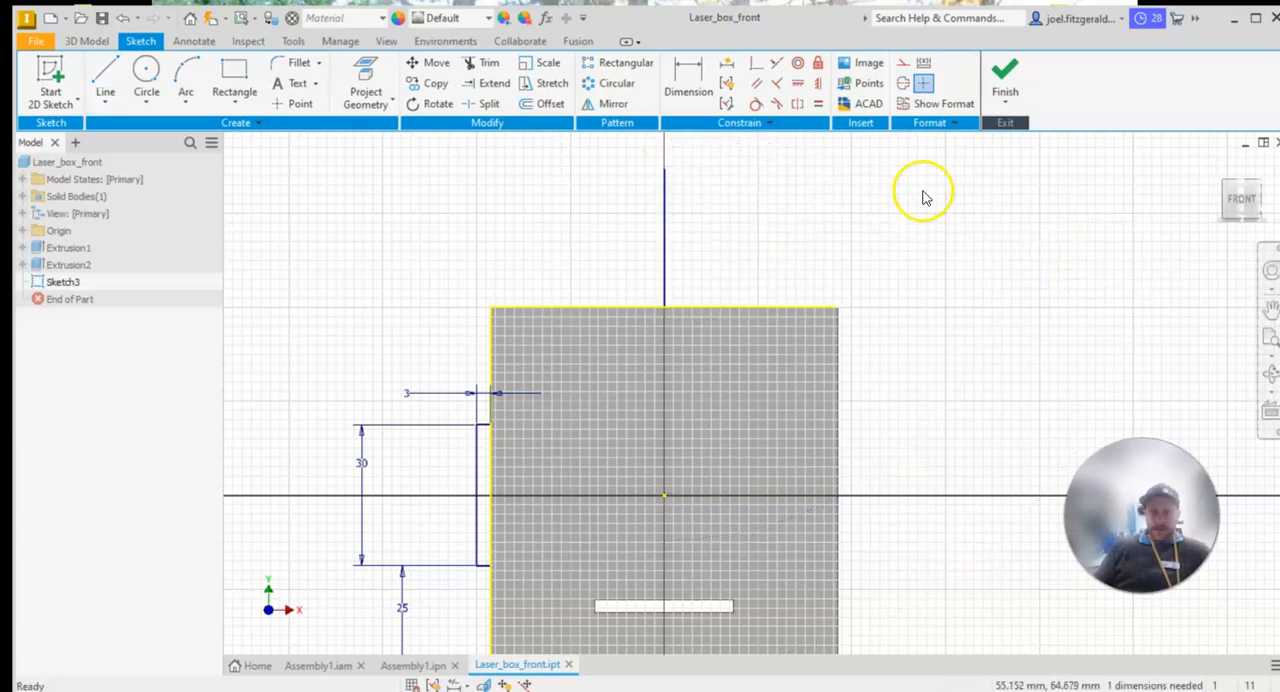
right_click(668, 224)
left_click(752, 216)
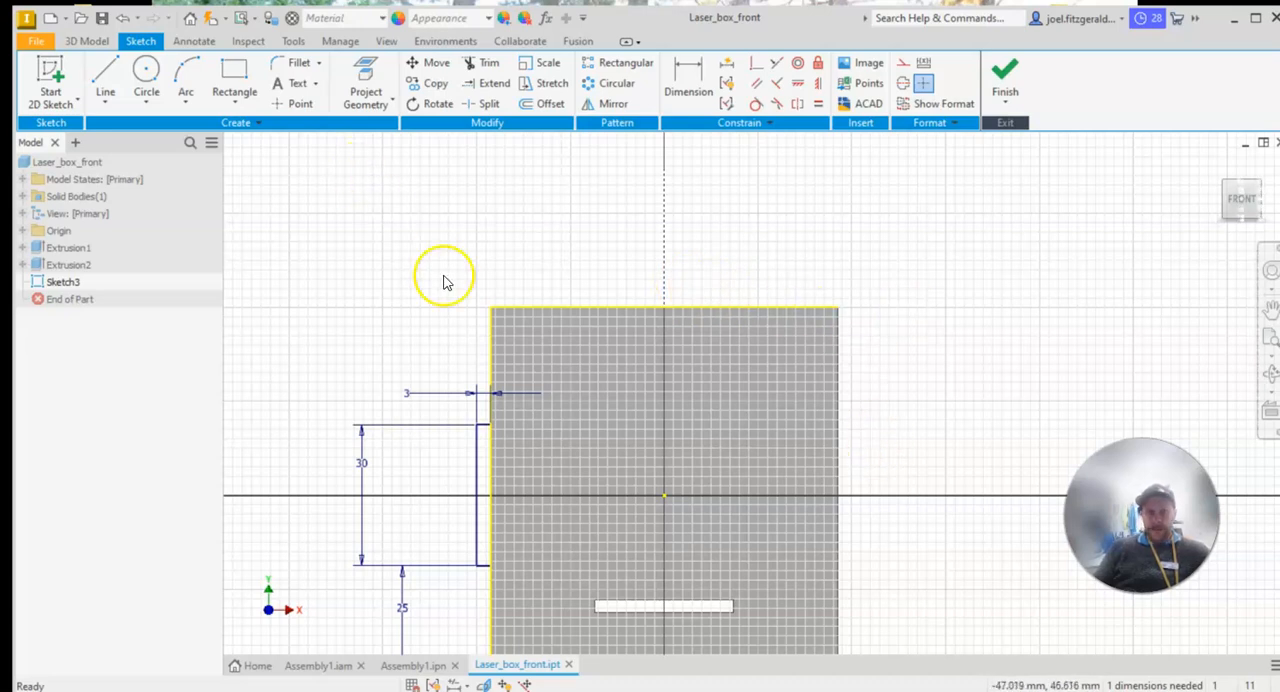
Mirror the left side tab rectangle across the vertical construction line to the panel's right edge
left_click(612, 104)
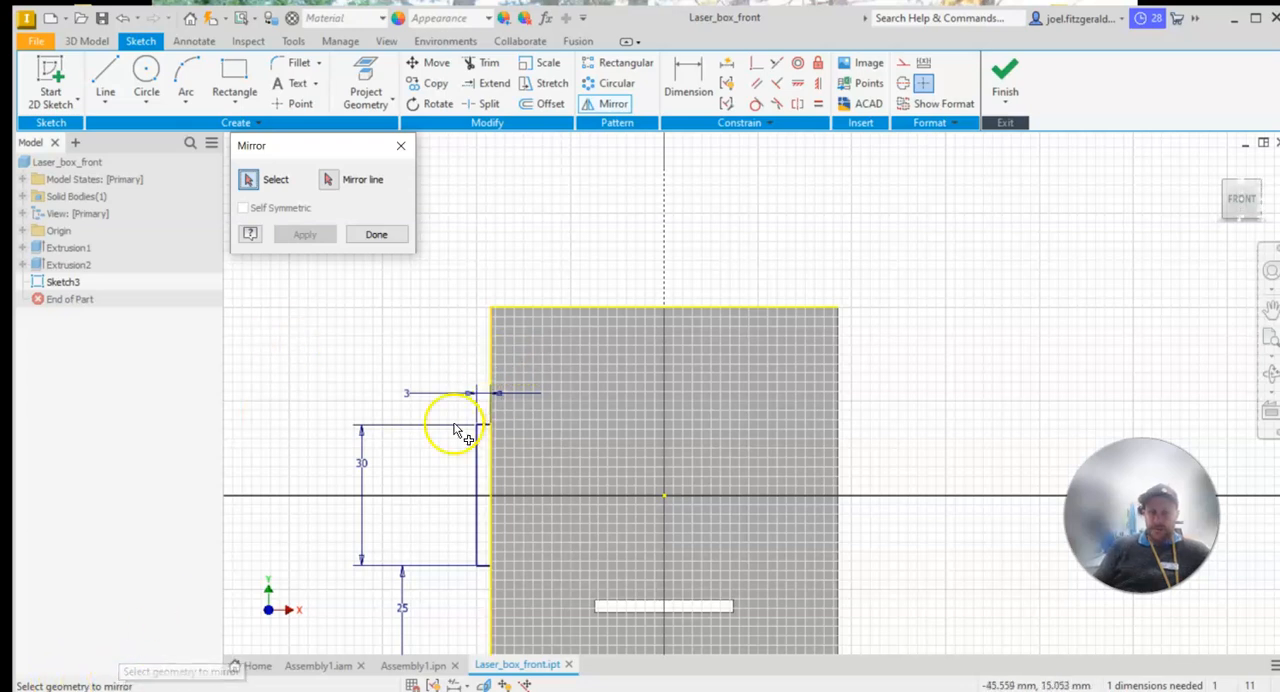
left_click_drag(440, 392, 536, 598)
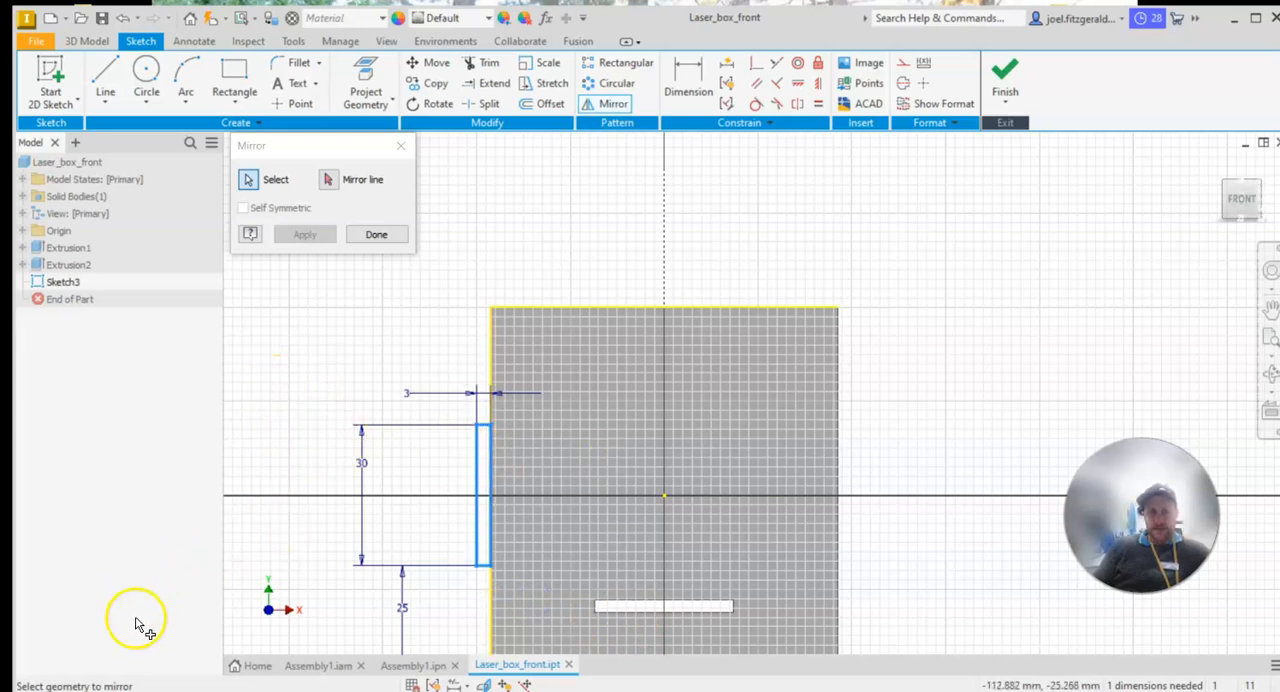
left_click(330, 184)
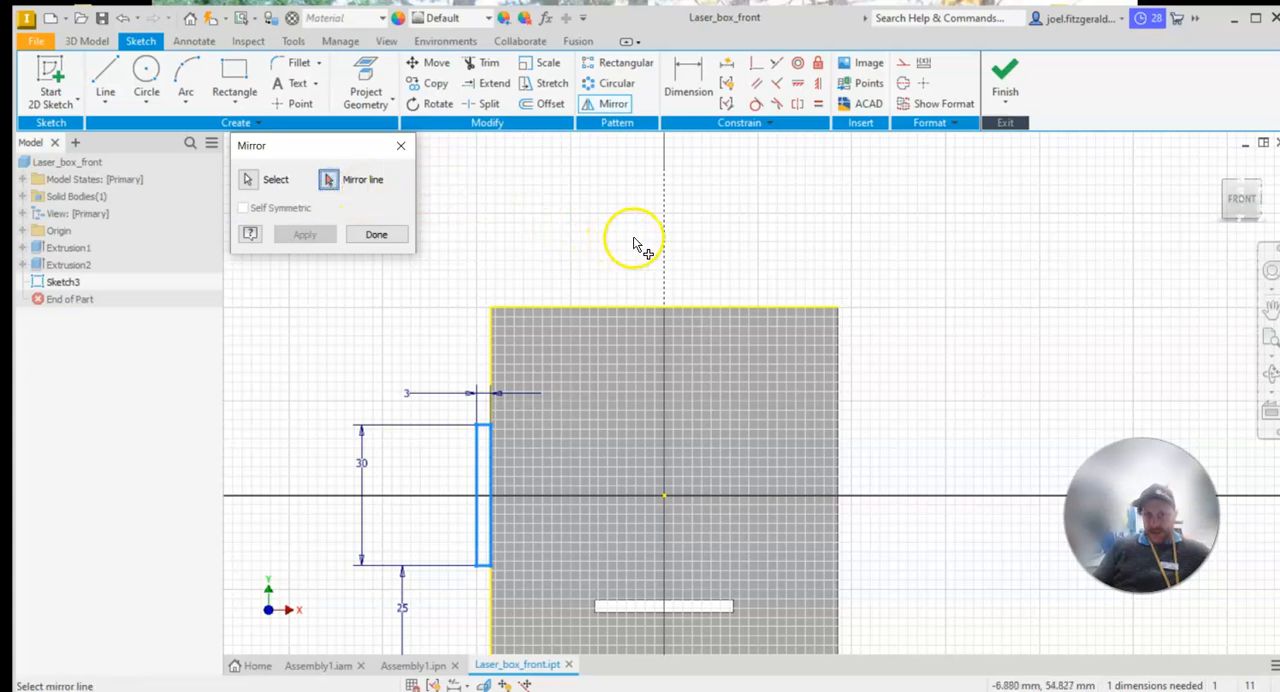
left_click(667, 243)
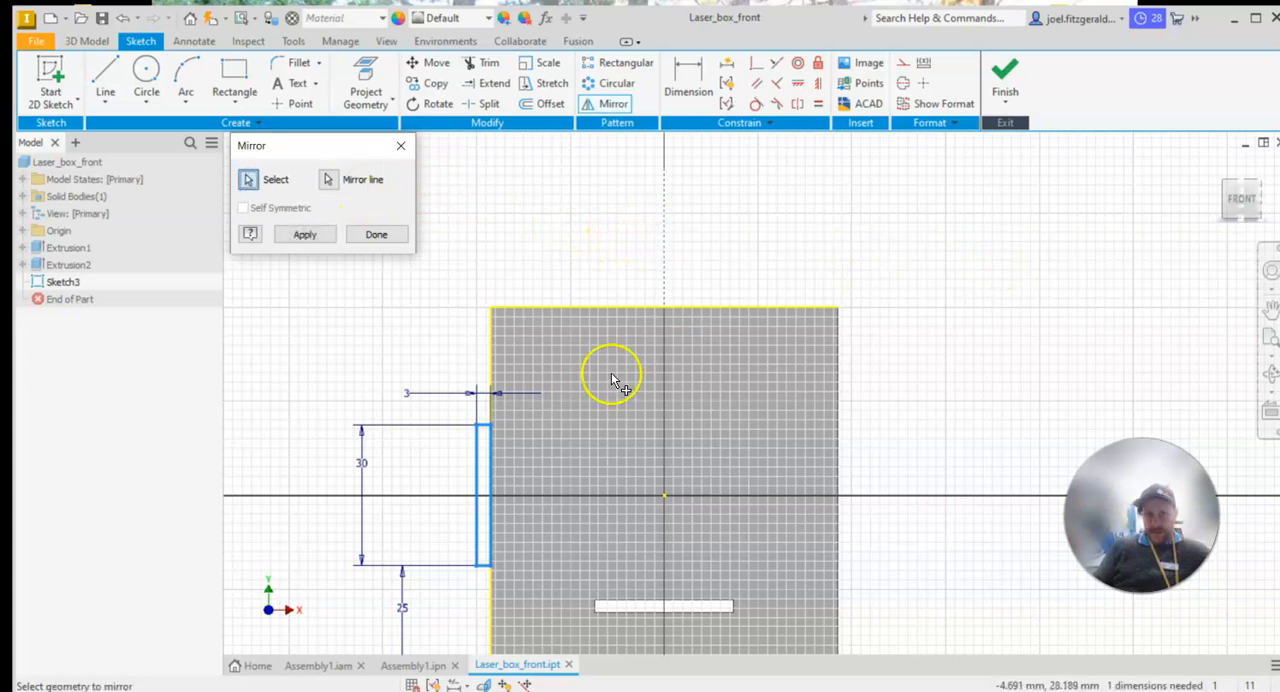
left_click(305, 234)
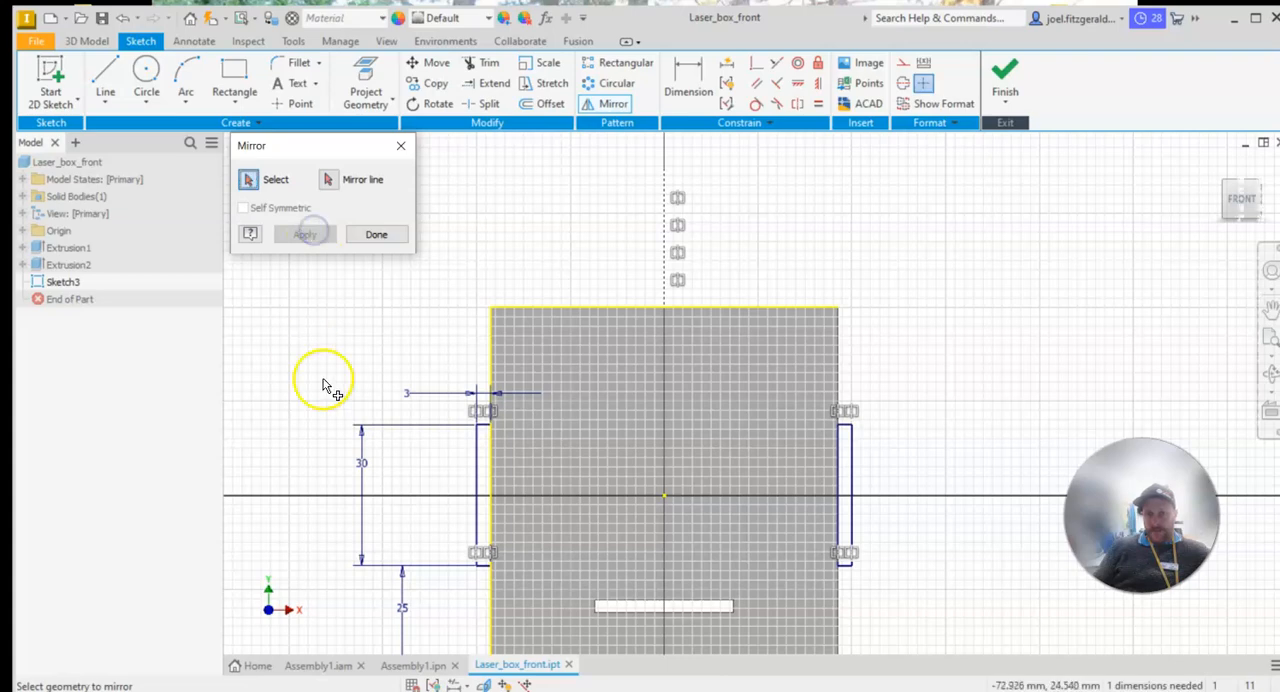
scroll(540, 310, "up", 5)
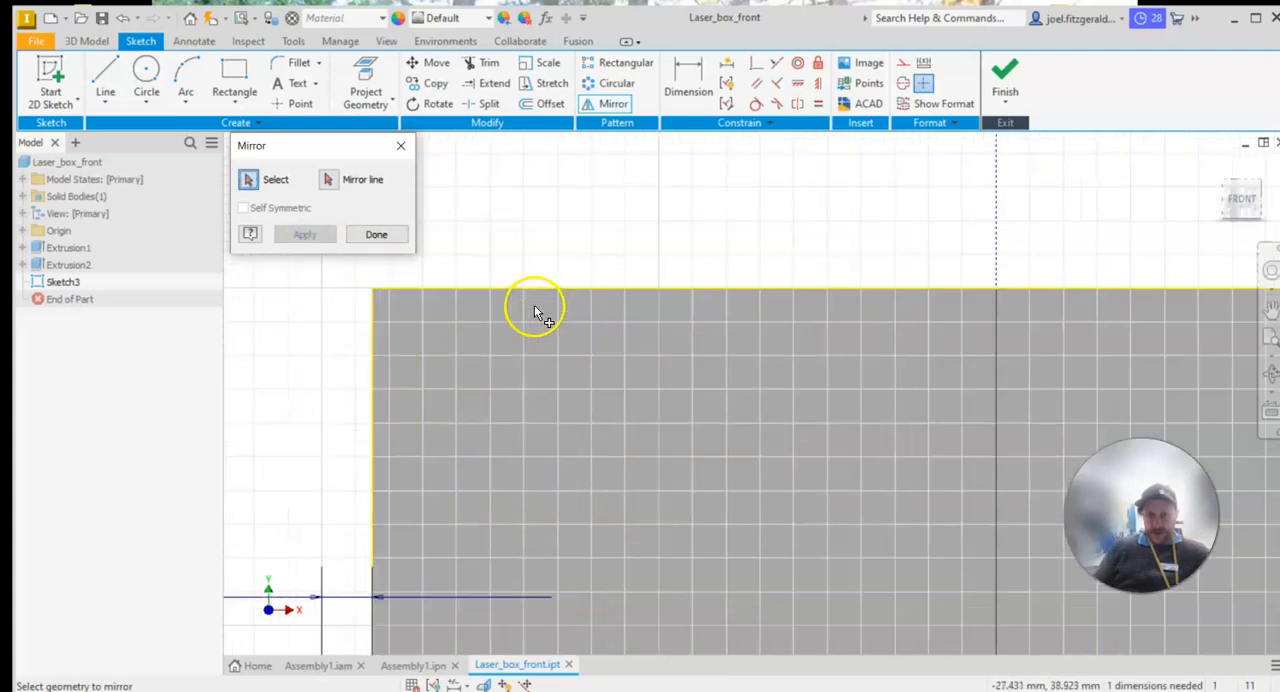
scroll(540, 308, "down", 3)
middle_click_drag(566, 306, 651, 206)
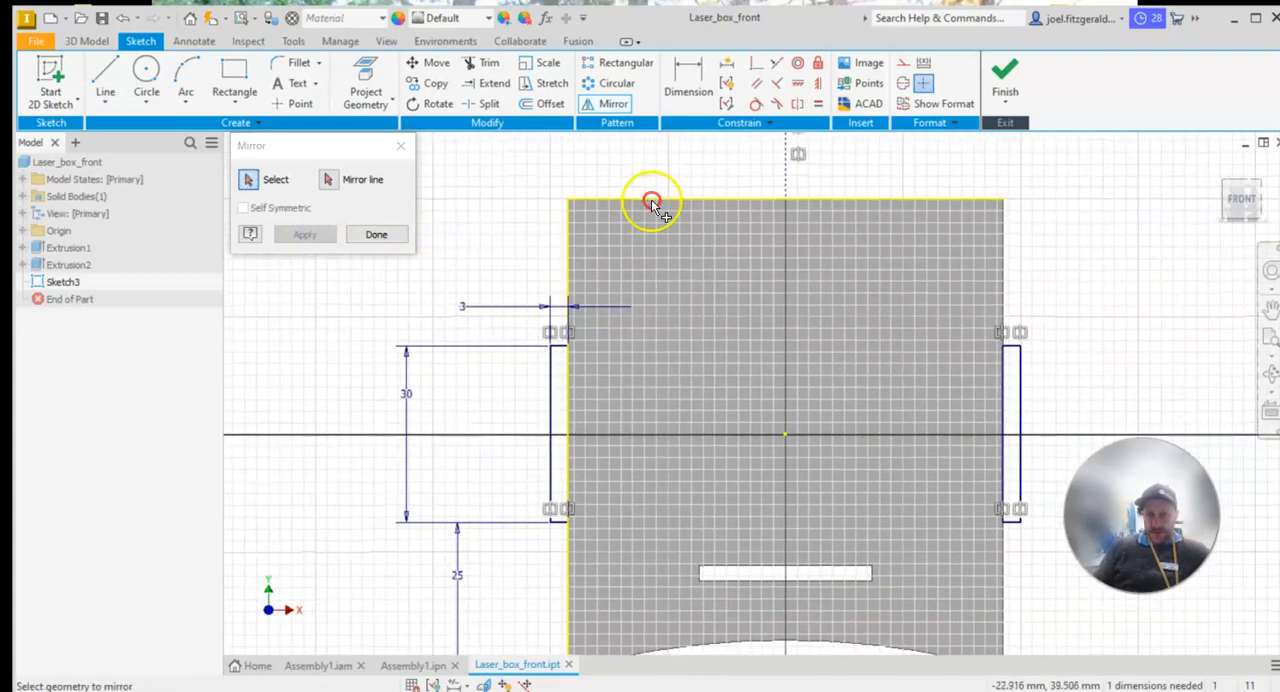
left_click(368, 238)
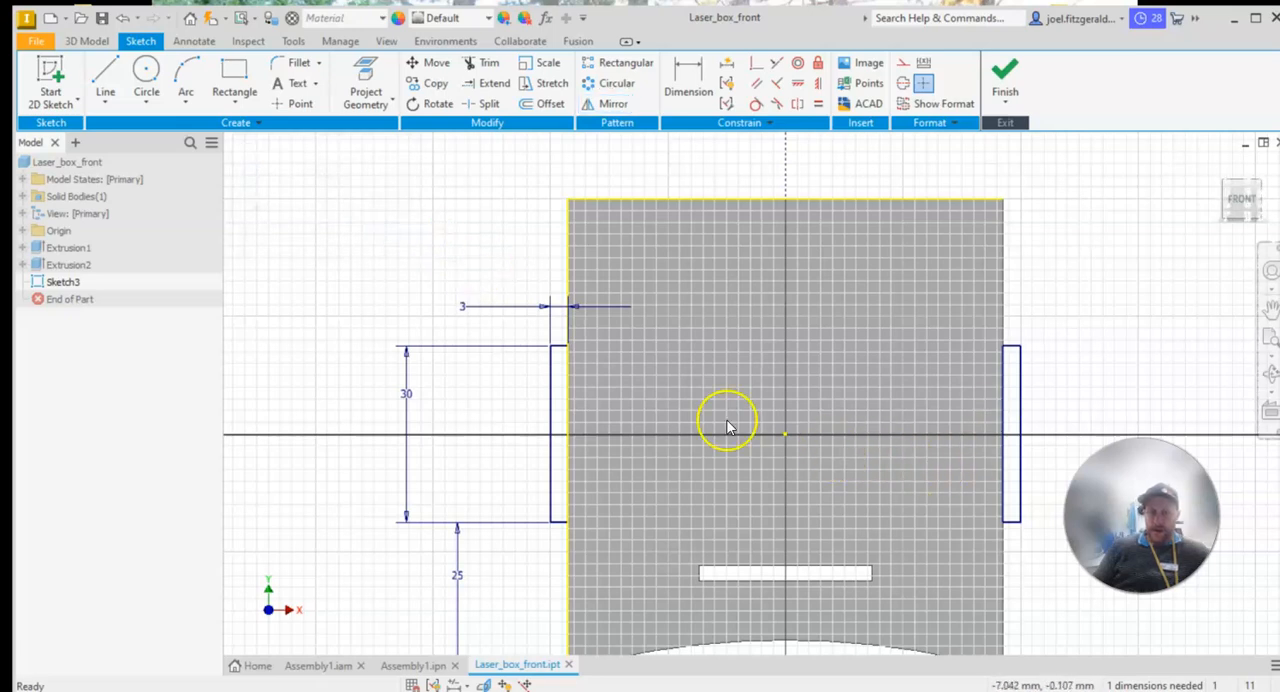
Test the mirrored tab by setting the left tab's height to 25 mm and returning it to 30 mm
double_click(405, 395)
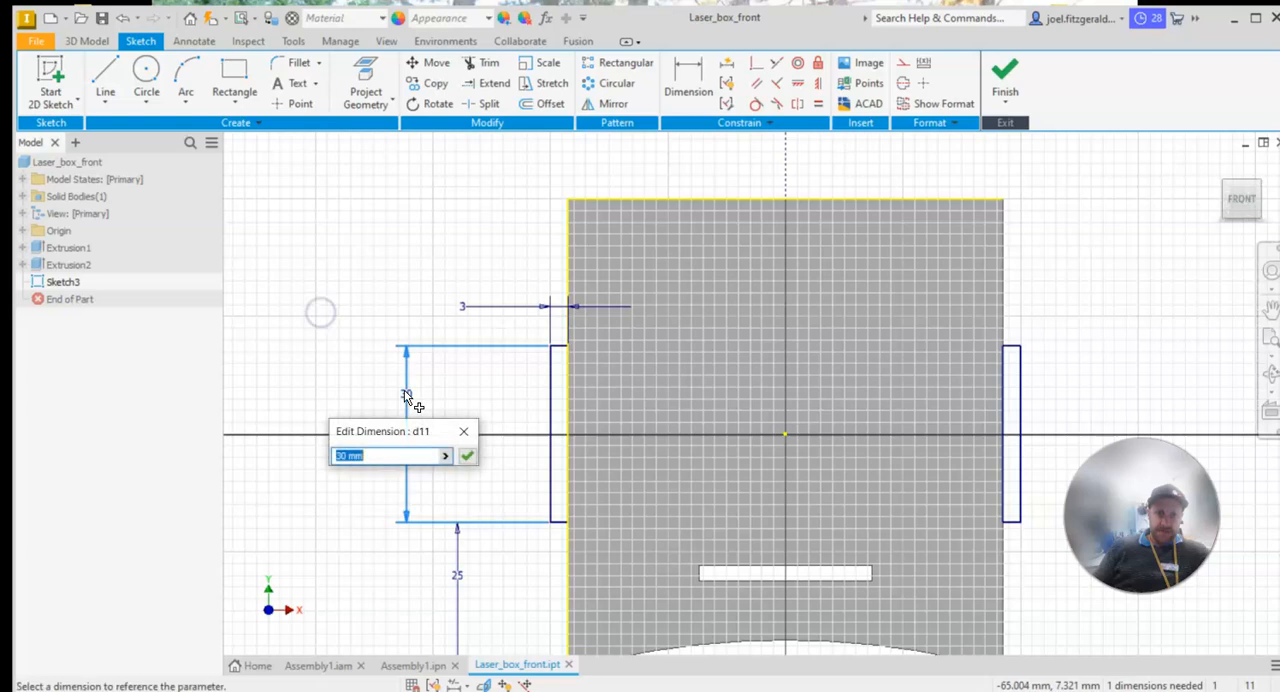
type("25")
key("Return")
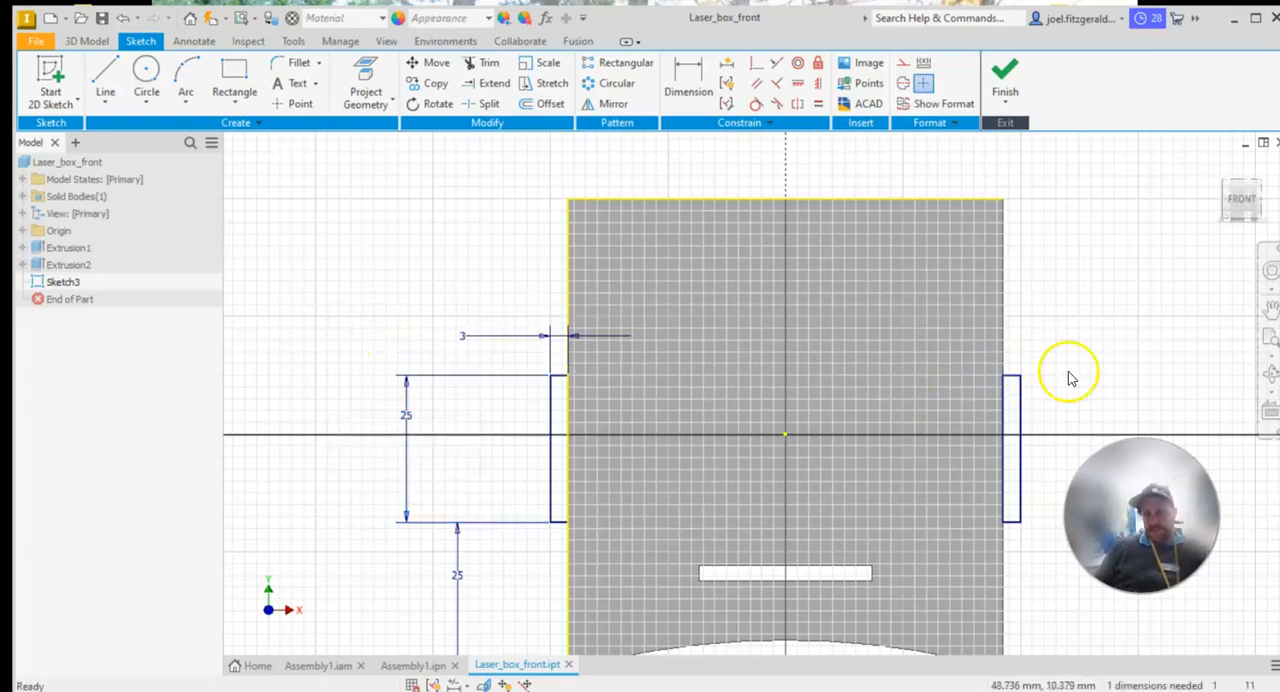
double_click(406, 416)
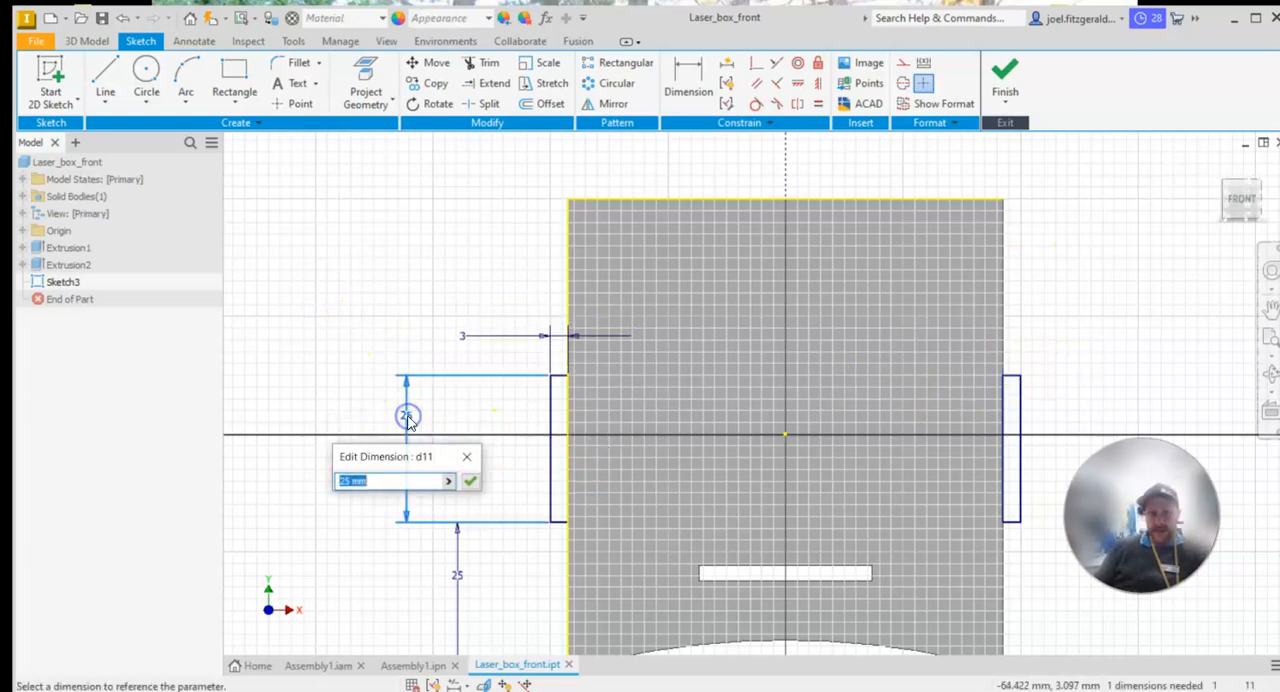
type("30")
key("Return")
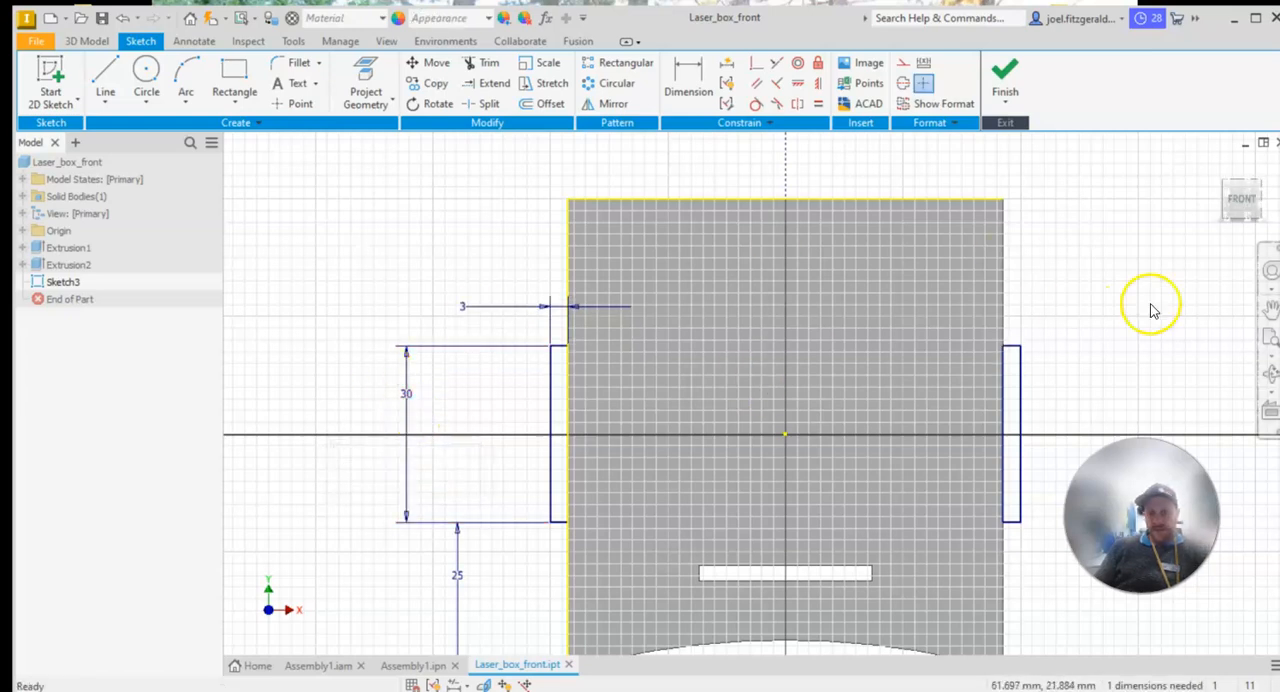
Set up an Extrude of both side tab profiles with a distance of 3 mm toward the panel's far face
scroll(1000, 440, "down", 2)
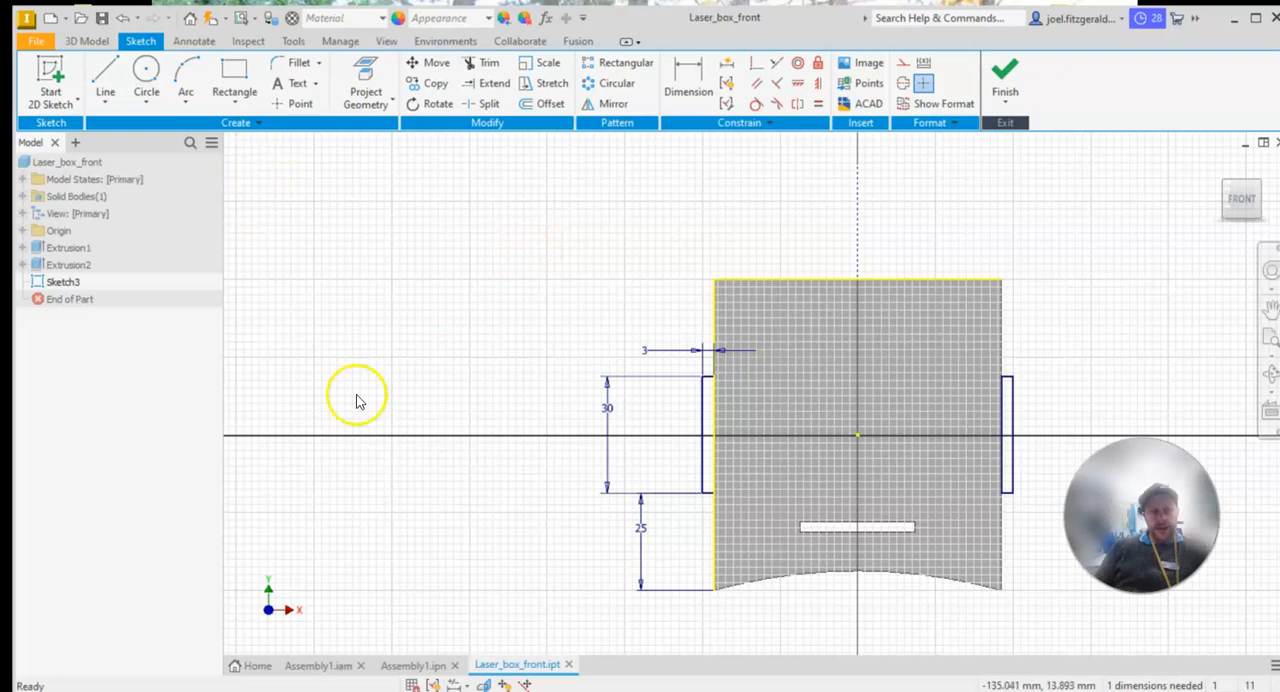
left_click(85, 41)
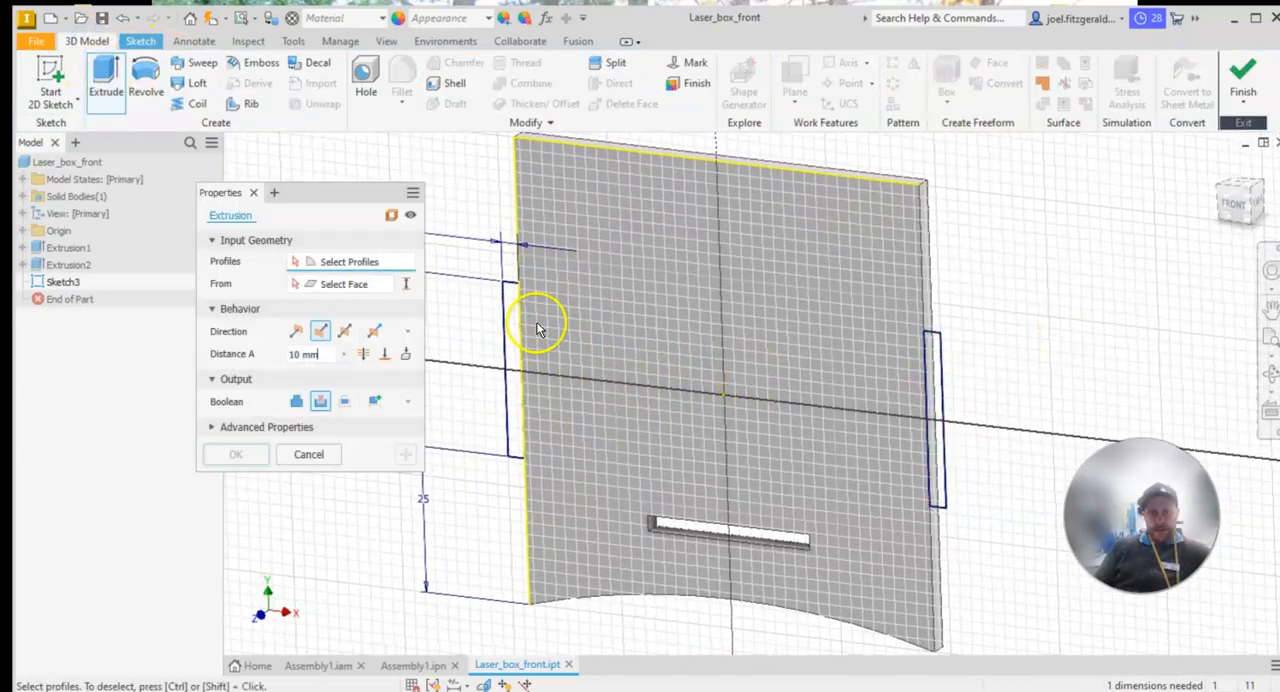
left_click(517, 333)
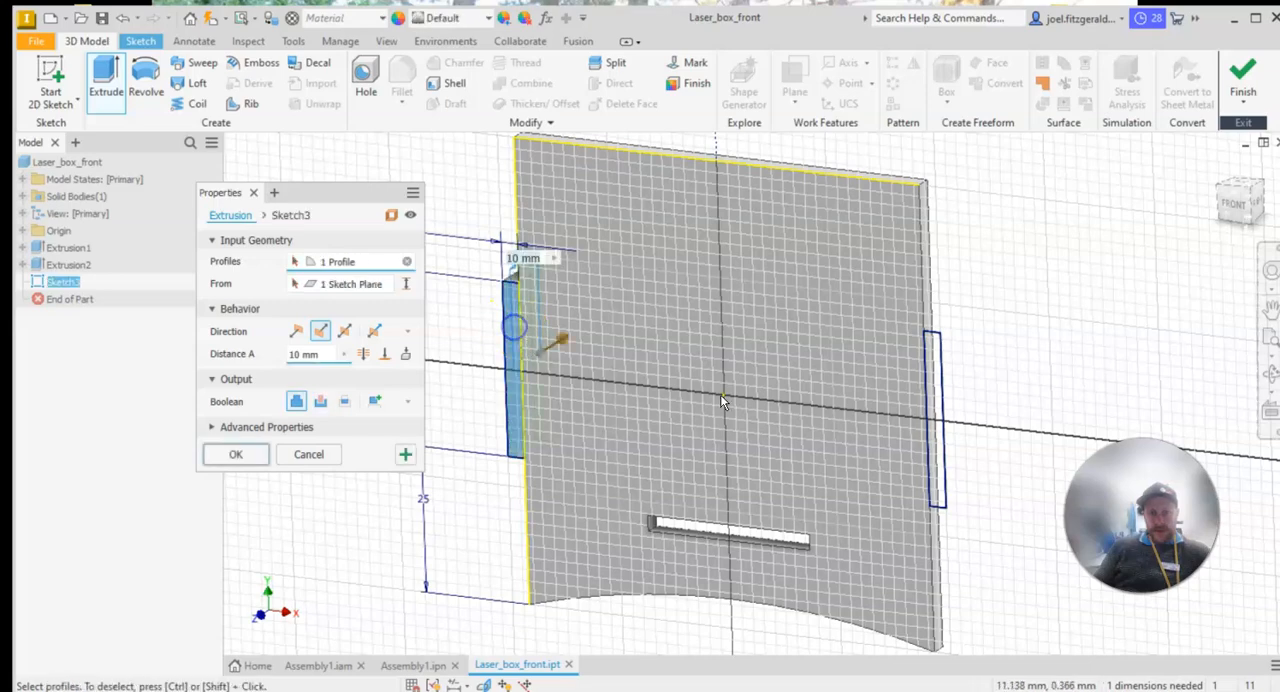
left_click(938, 366)
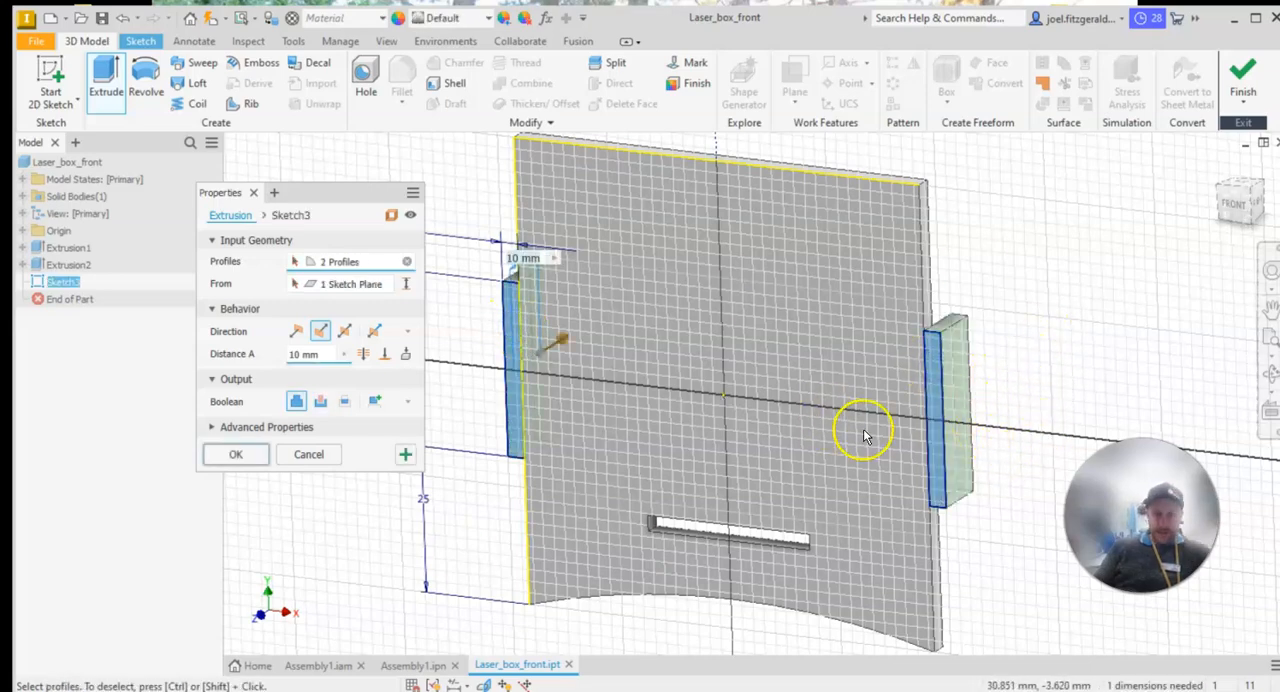
middle_click_drag(929, 457, 943, 434, "shift")
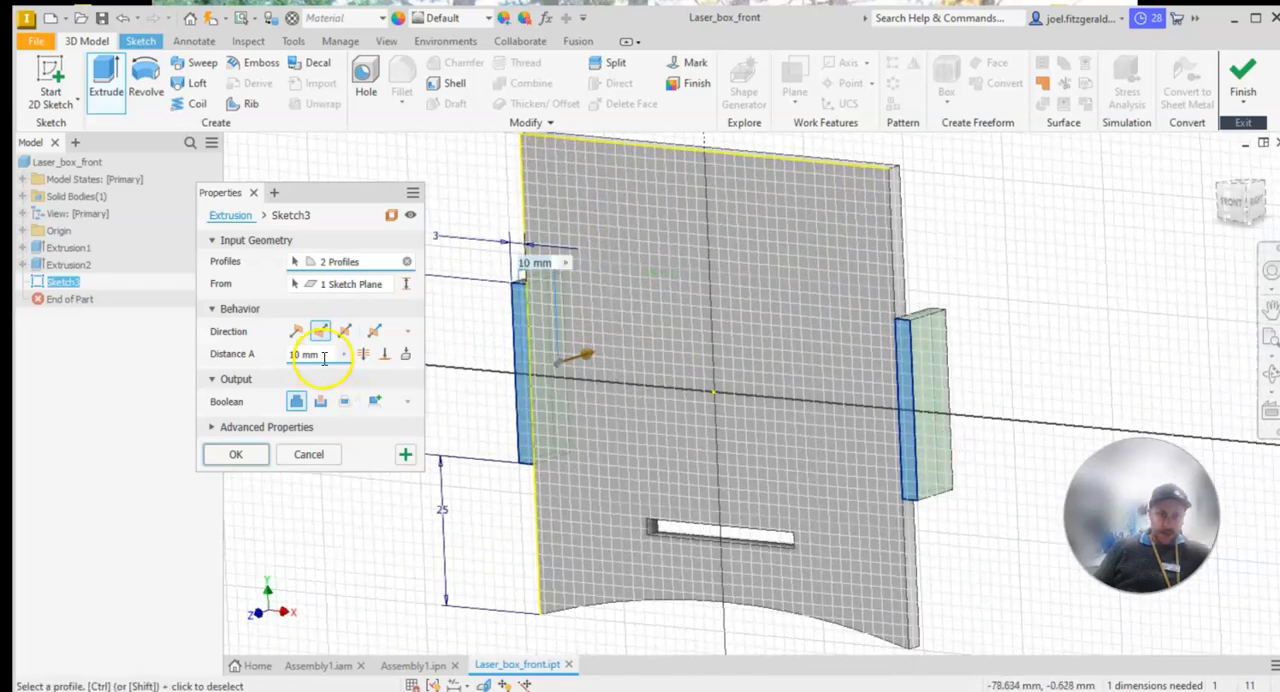
left_click_drag(324, 358, 233, 366)
type("3")
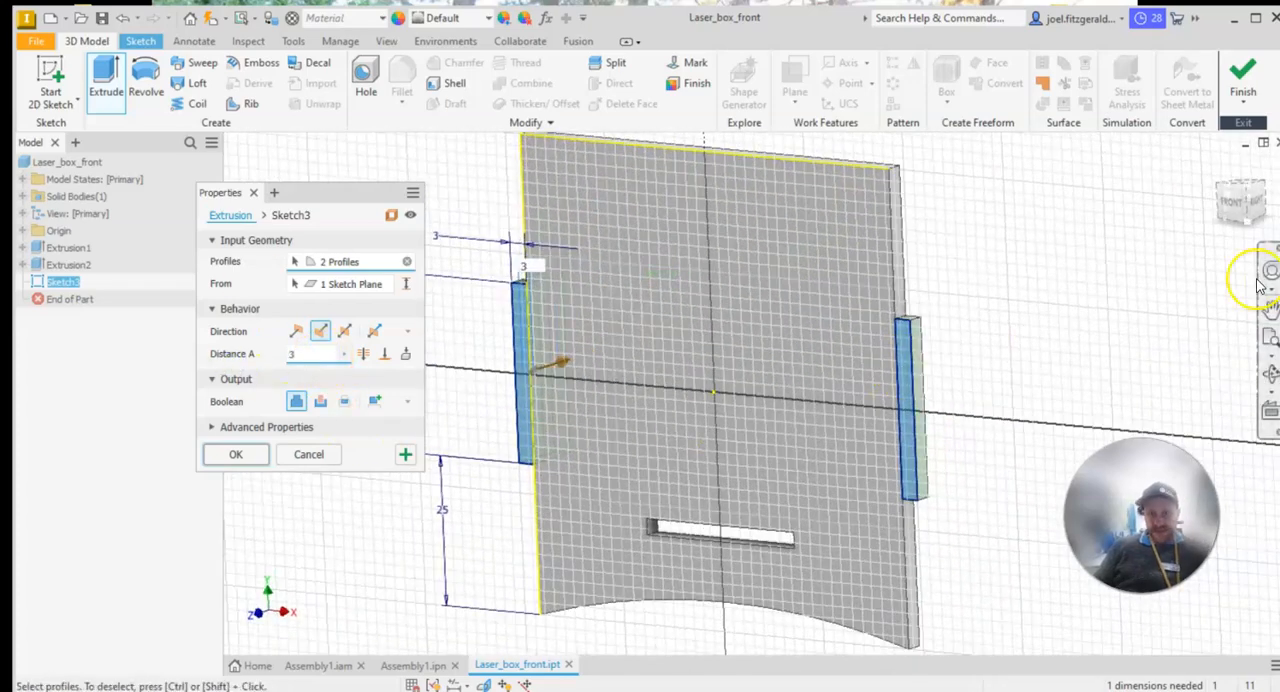
middle_click_drag(948, 337, 960, 368, "shift")
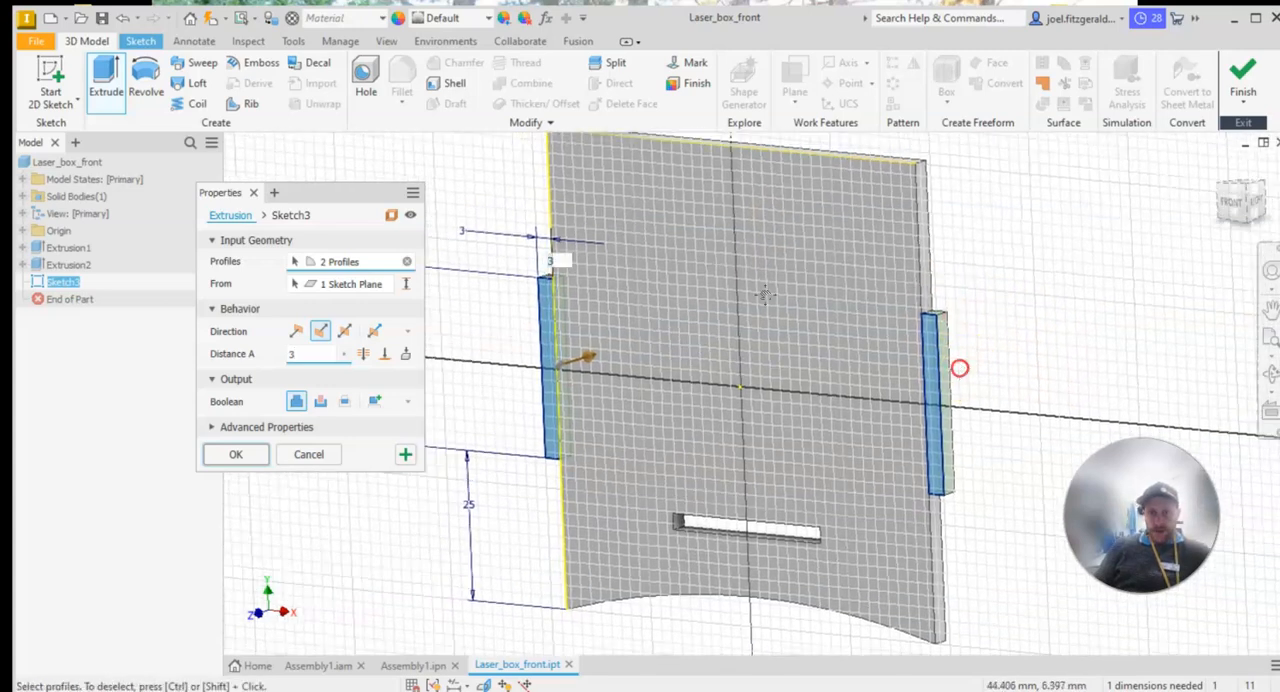
Change the tab extrusion's extent to end at the panel's back face and complete the joined extrusion
left_click(387, 355)
middle_click_drag(1003, 349, 869, 366, "shift")
left_click(702, 361)
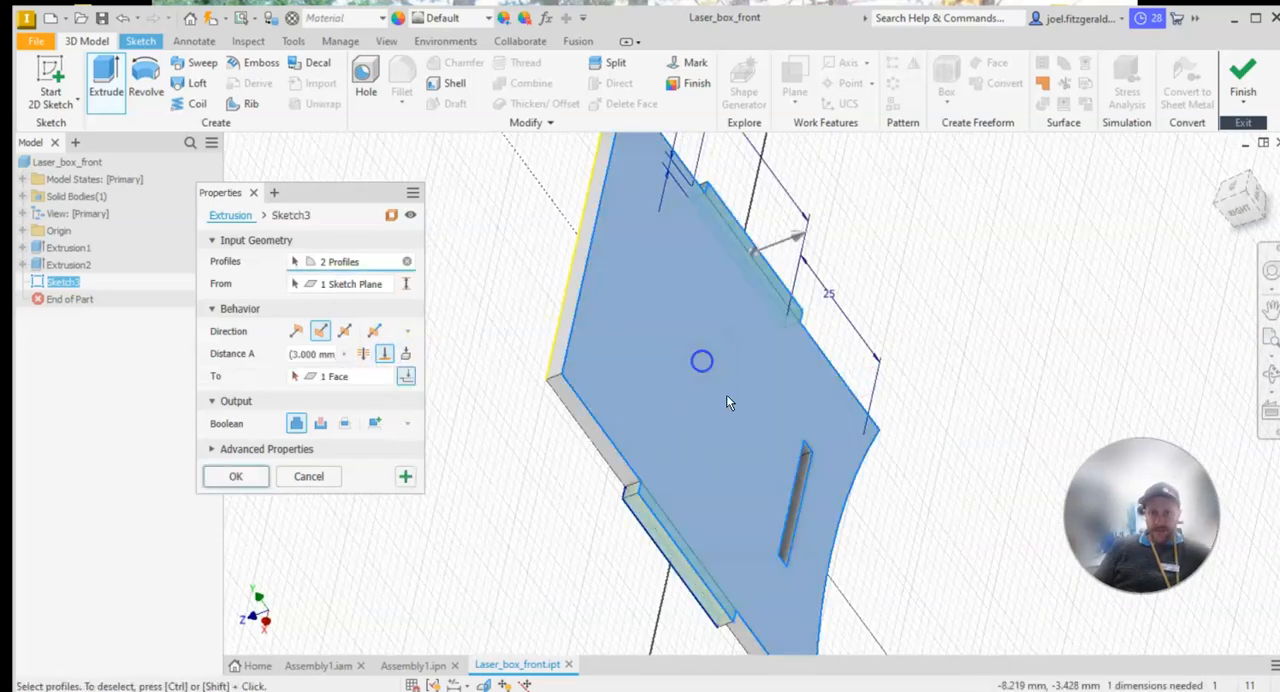
middle_click_drag(657, 212, 751, 256, "shift")
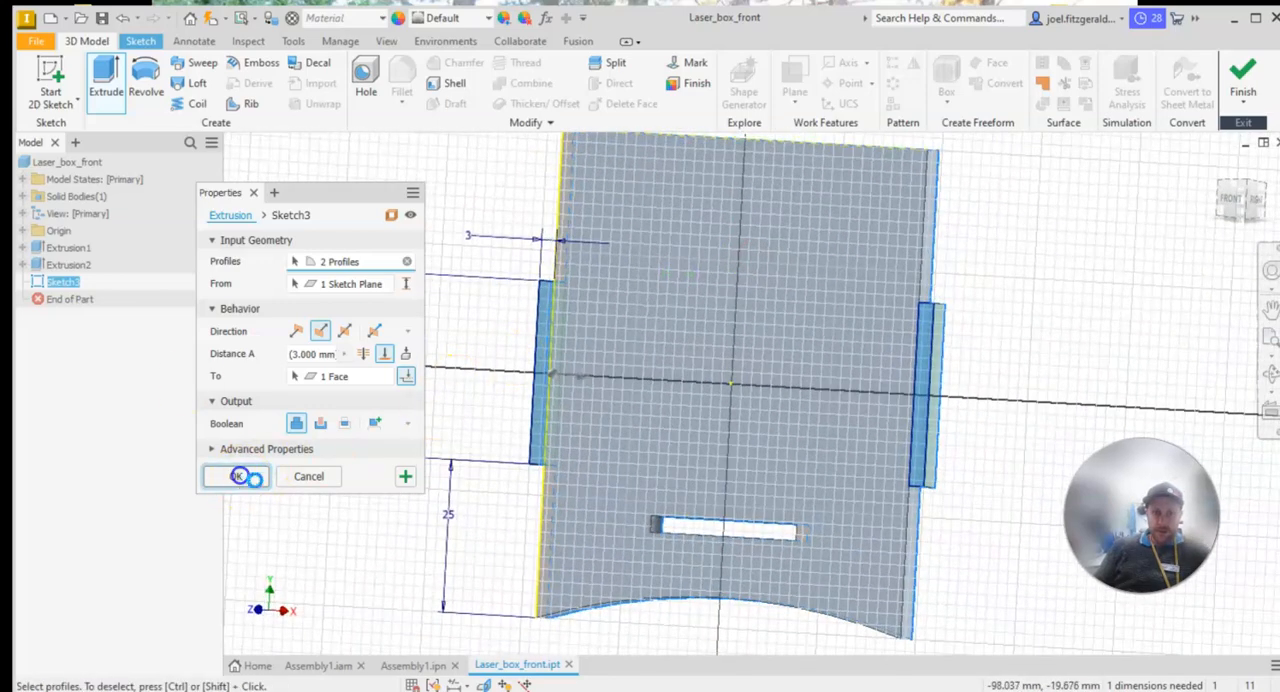
scroll(880, 446, "up", 3)
scroll(943, 426, "down", 3)
middle_click_drag(841, 290, 861, 316)
middle_click_drag(1070, 391, 1056, 385)
middle_click_drag(1038, 340, 850, 415, "shift")
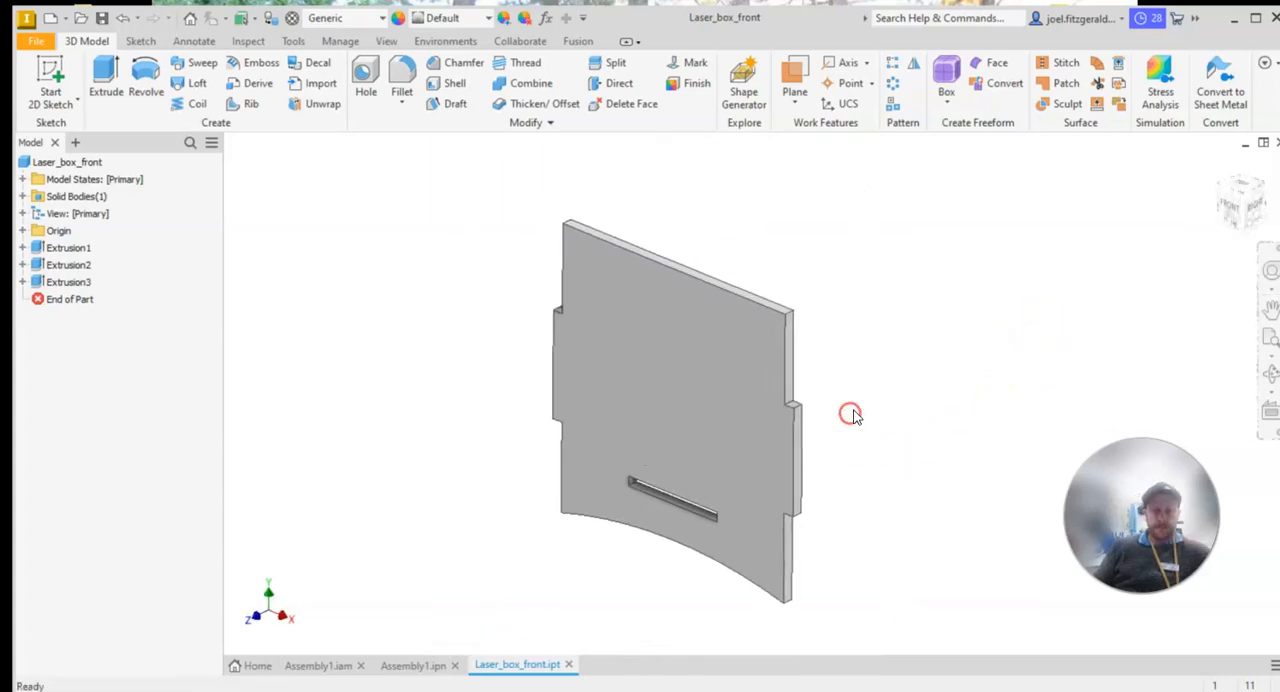
Switch to the PDF drawing and examine the dimensions of the red Box - Side panel
left_click(667, 408)
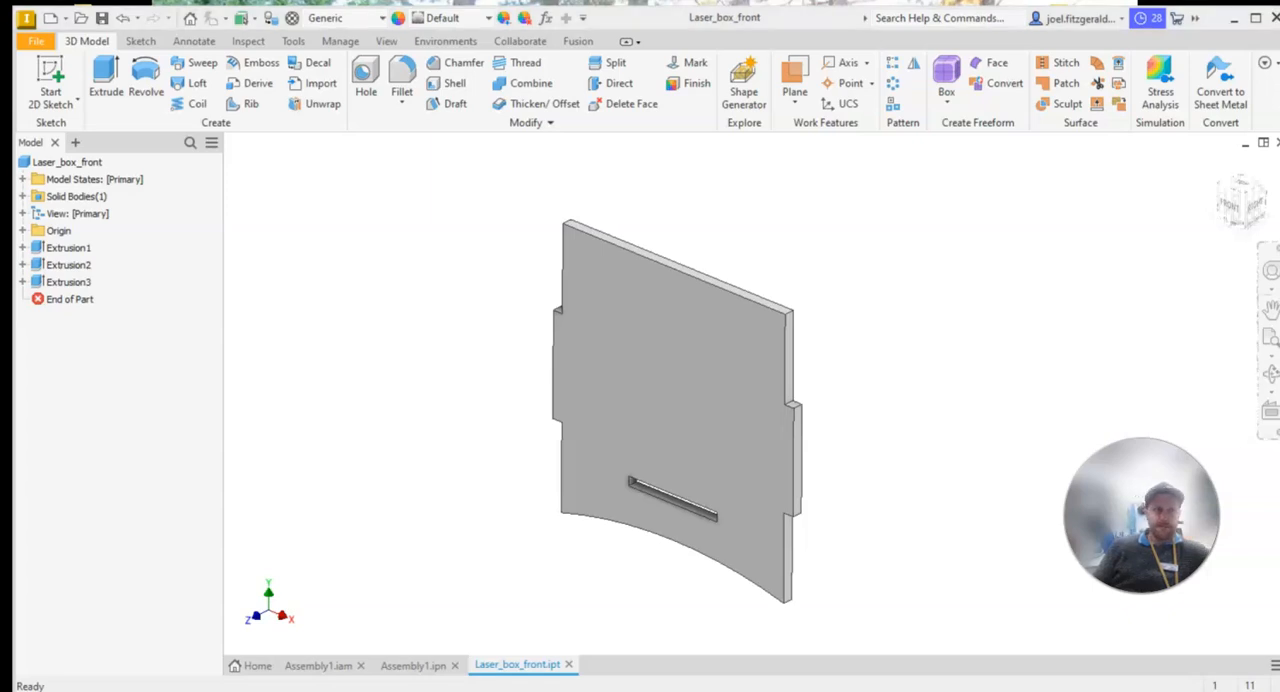
left_click(373, 432)
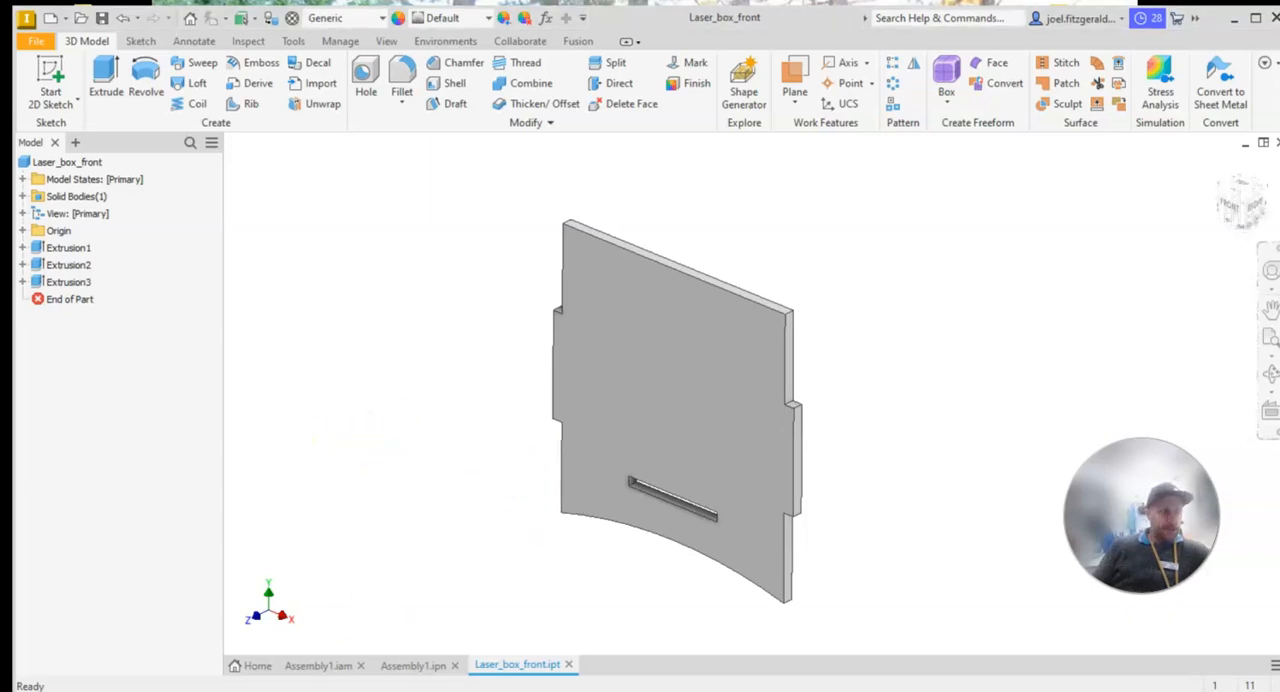
key("alt+Tab")
scroll(590, 418, "down", 8)
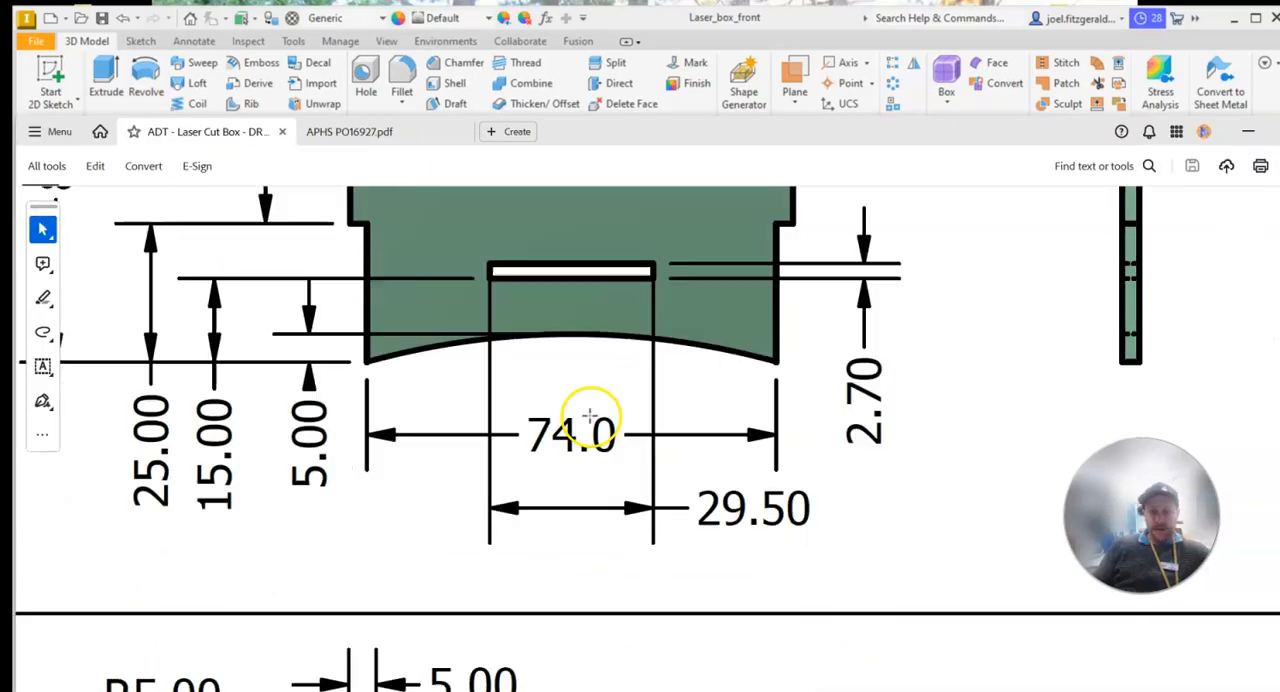
scroll(590, 438, "down", 1)
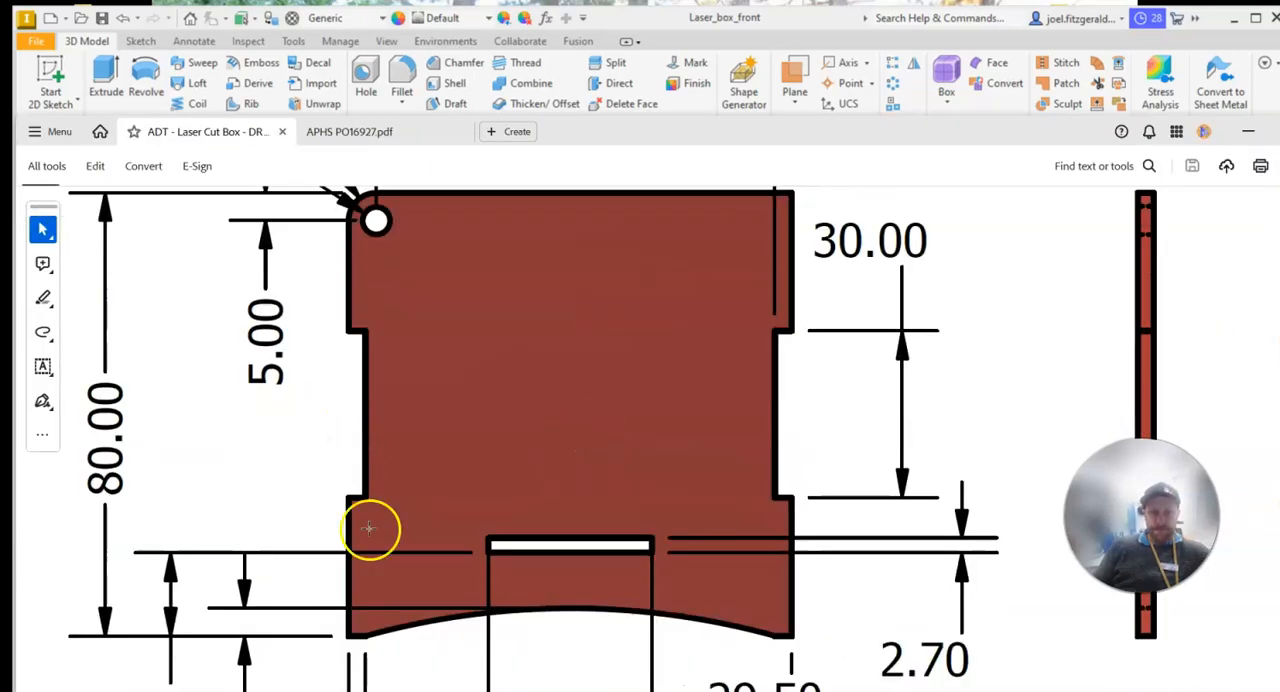
scroll(491, 537, "down", 1, "ctrl")
scroll(650, 506, "down", 1, "ctrl")
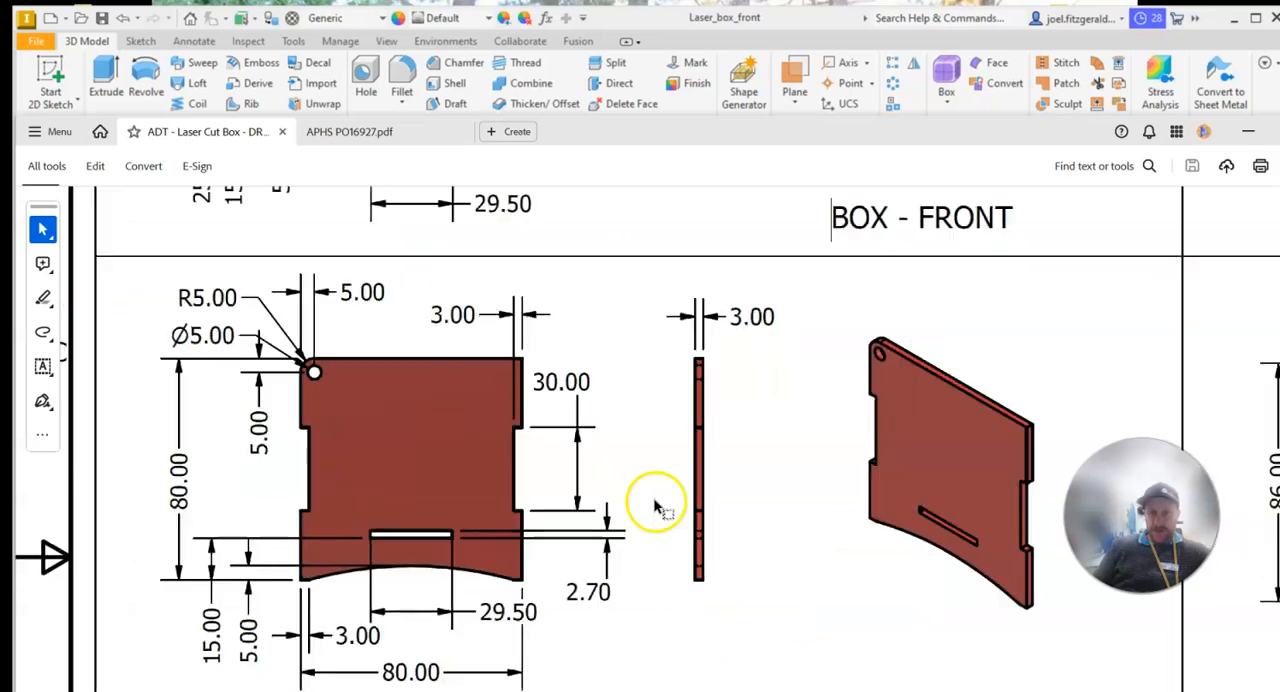
scroll(615, 492, "down", 1)
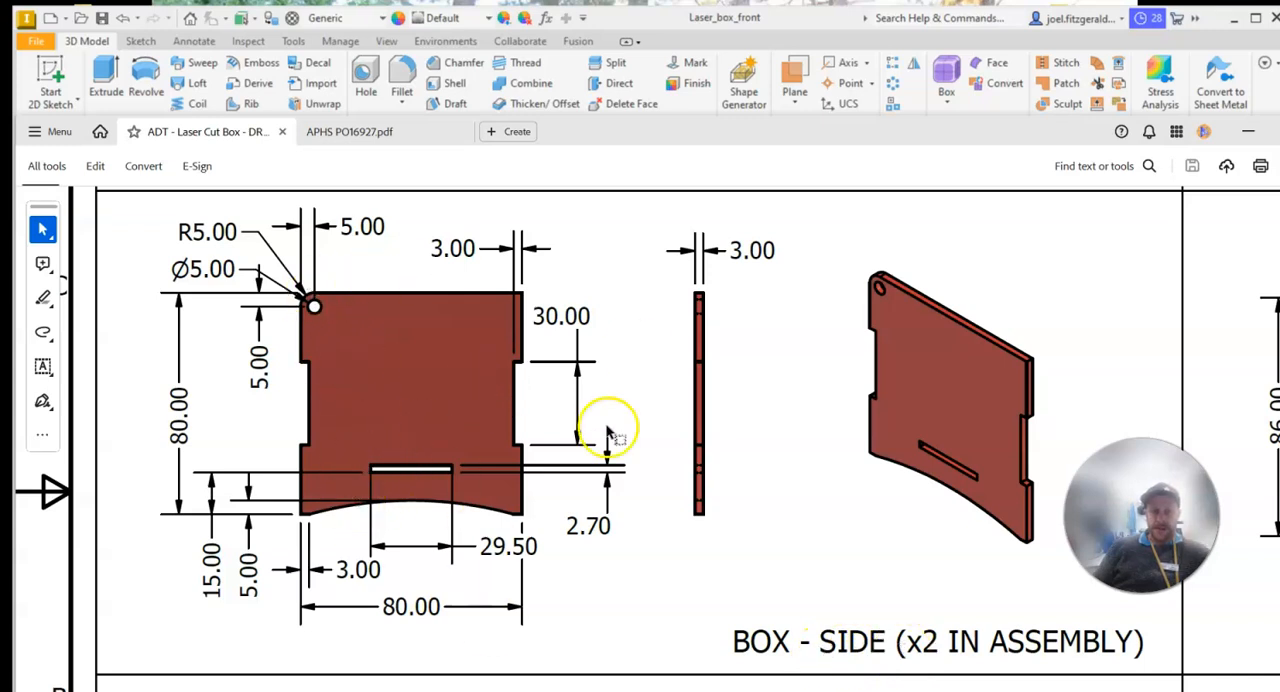
scroll(220, 428, "up", 3, "ctrl")
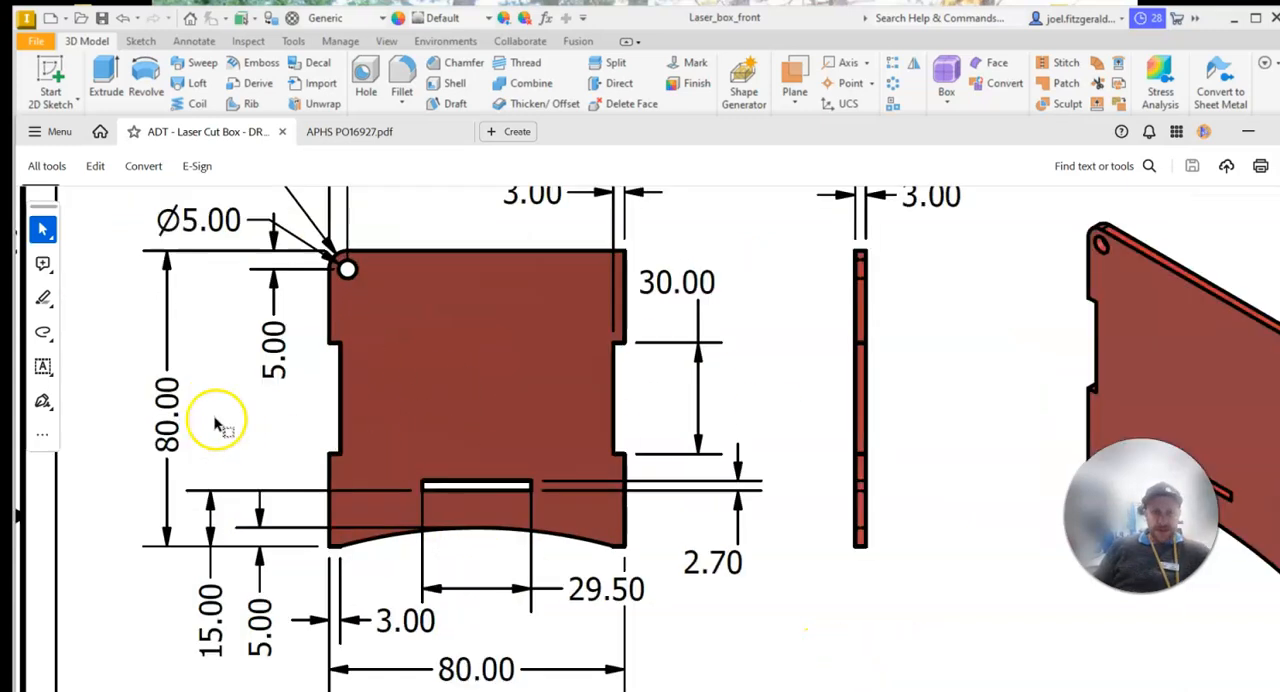
scroll(235, 440, "down", 2, "ctrl")
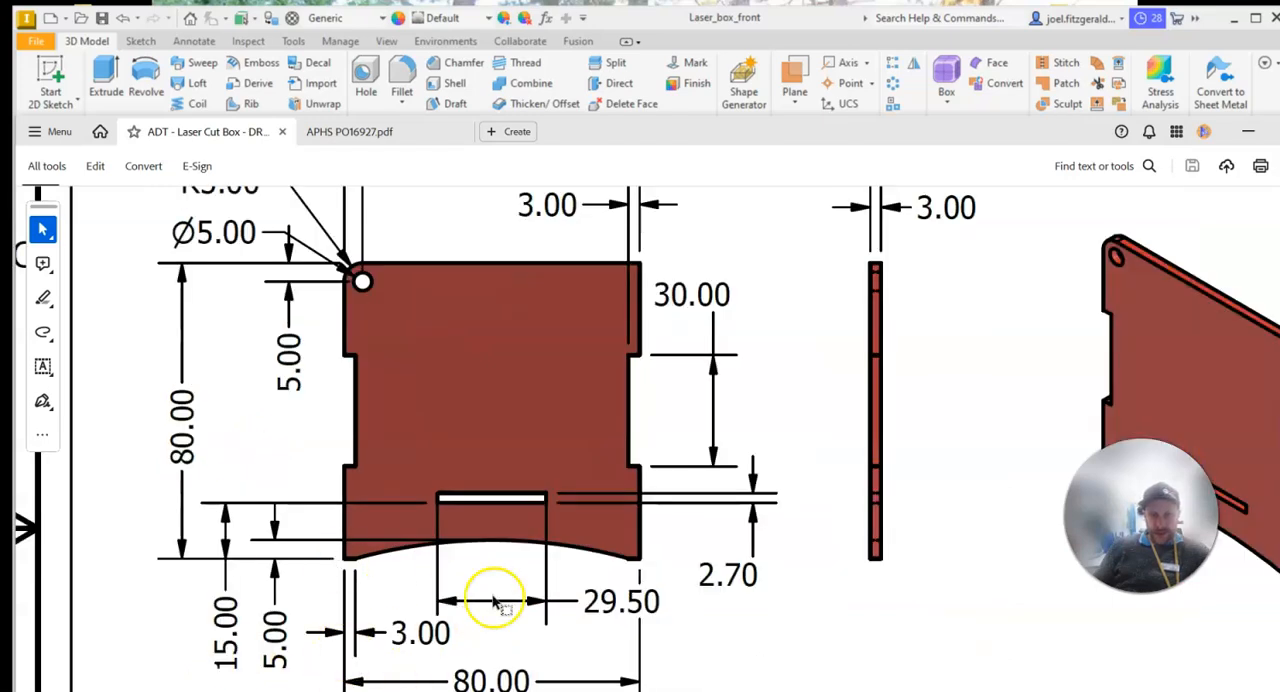
Examine the side panel's bottom arch, slot, rounded corner with hole and side notches up close in the drawing
scroll(335, 530, "up", 1, "ctrl")
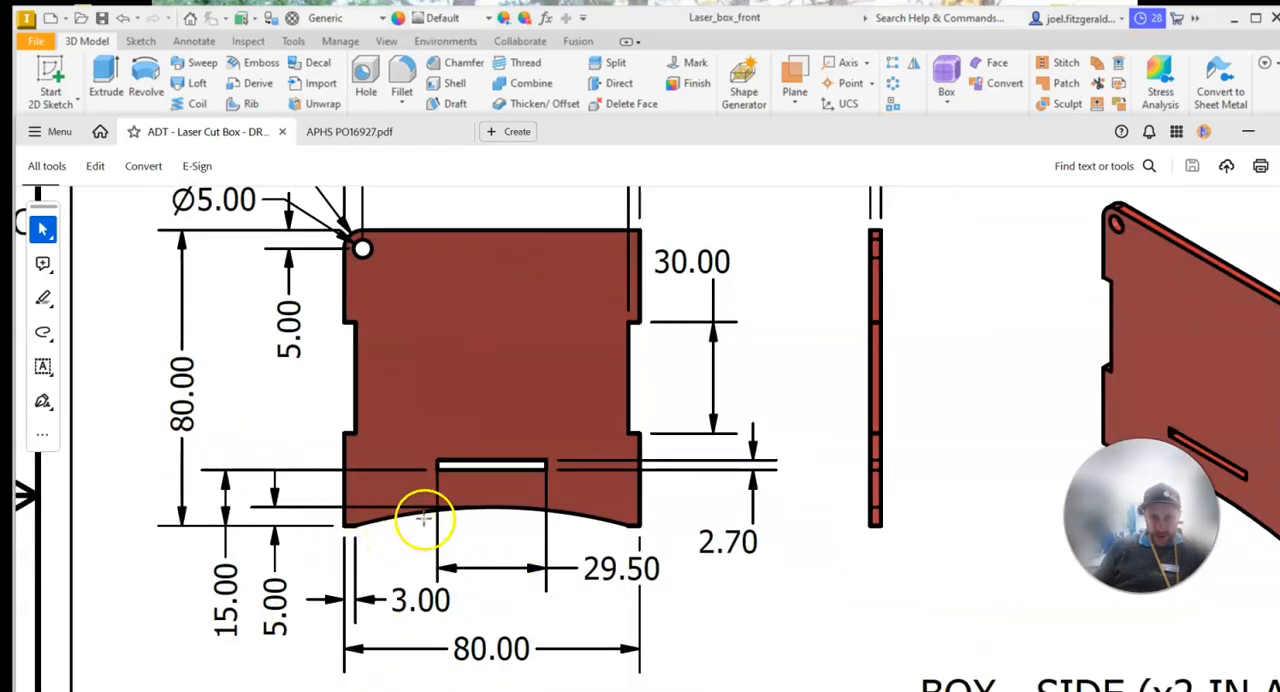
scroll(375, 532, "up", 3, "ctrl")
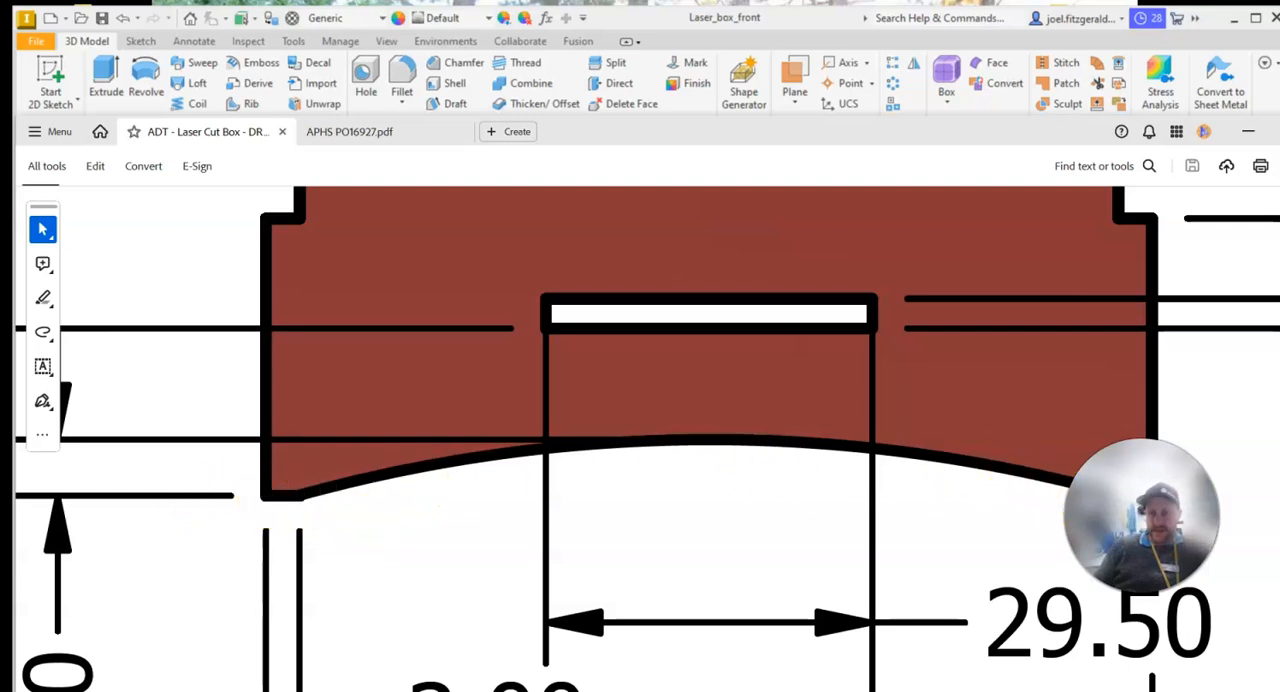
scroll(757, 474, "down", 3)
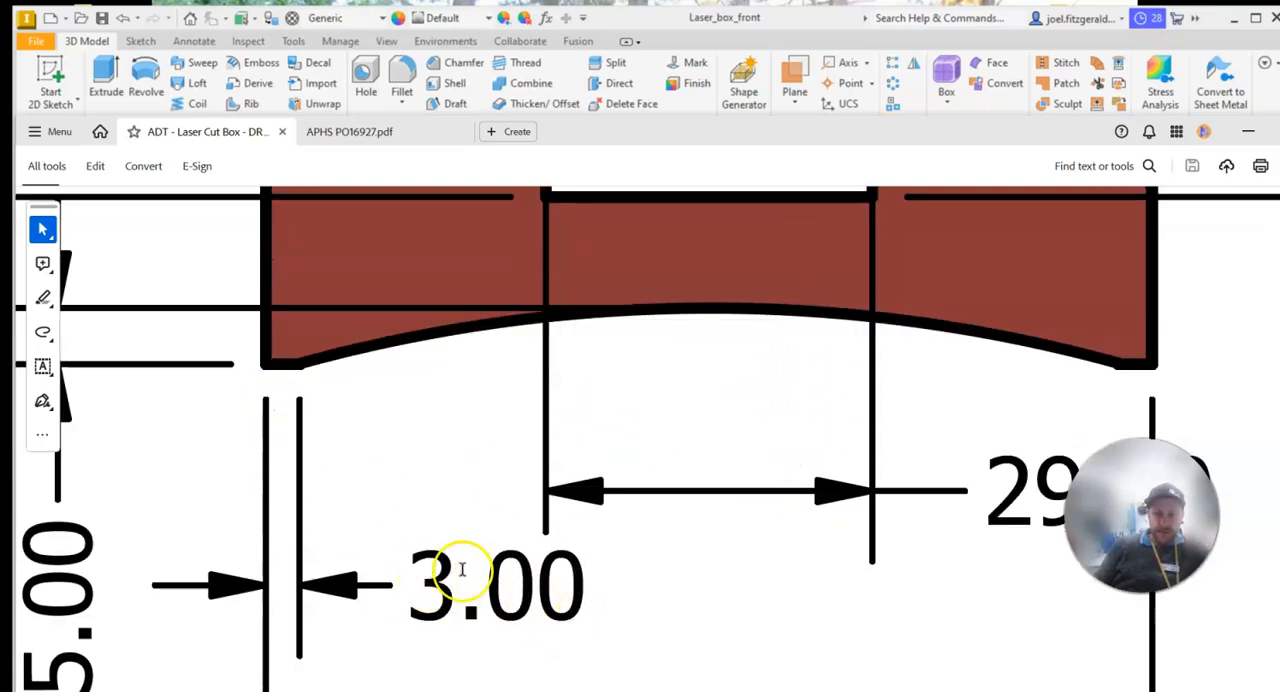
scroll(366, 460, "down", 2, "ctrl")
scroll(368, 478, "down", 2, "ctrl")
scroll(443, 480, "up", 3)
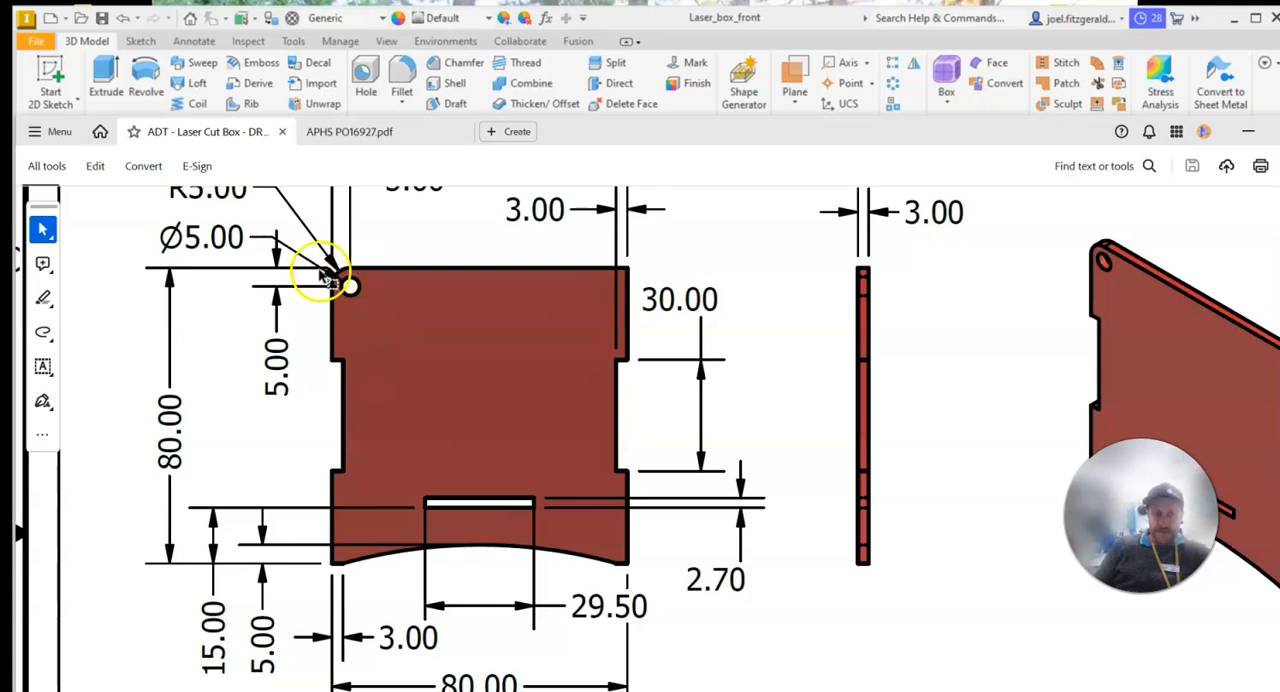
scroll(300, 252, "up", 4, "ctrl")
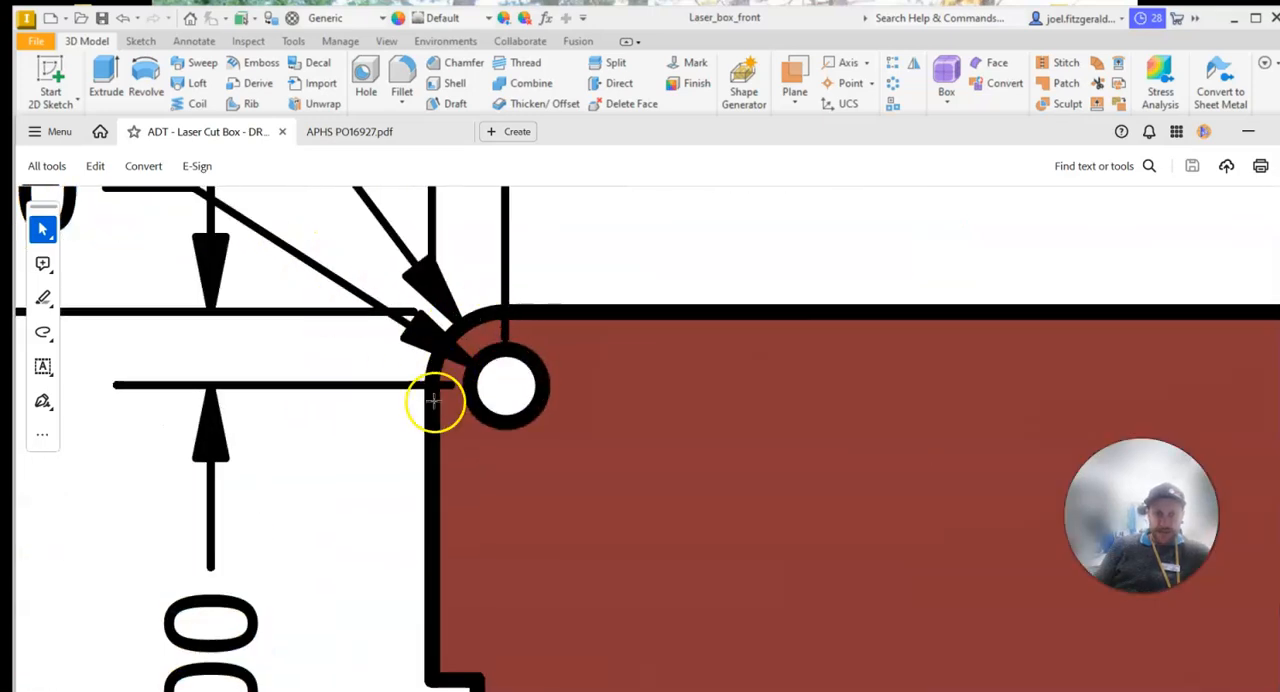
scroll(497, 440, "down", 4, "ctrl")
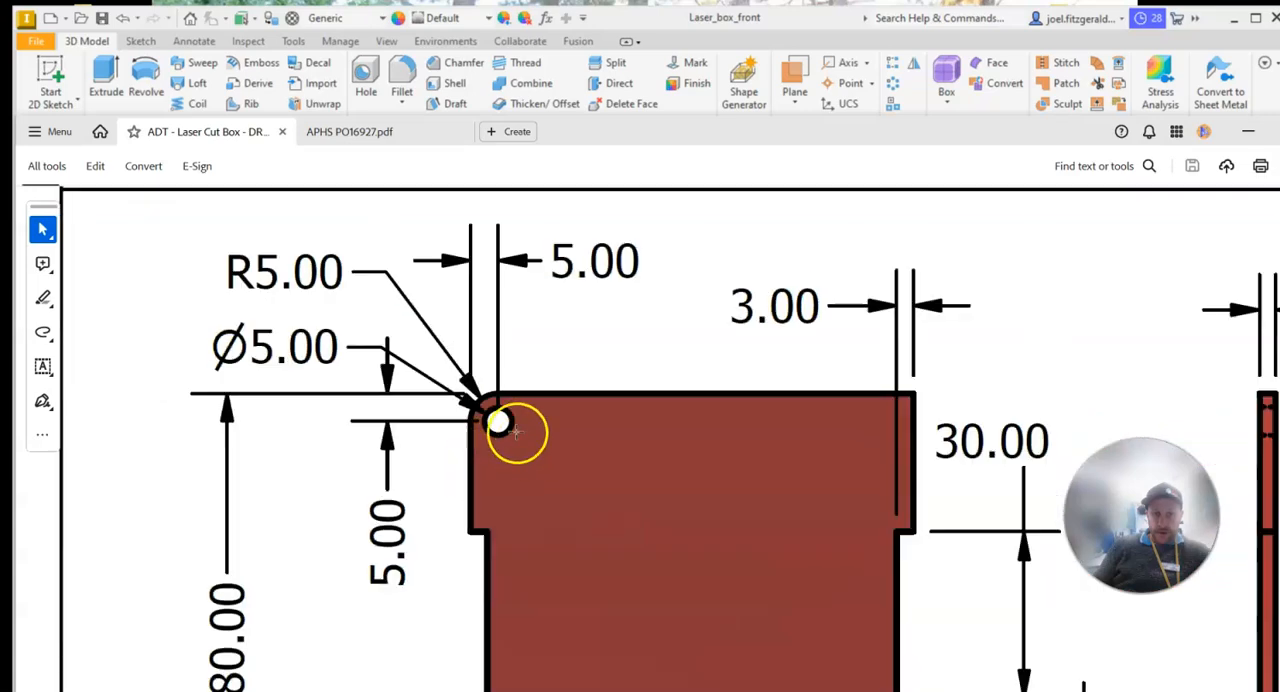
scroll(608, 434, "down", 4)
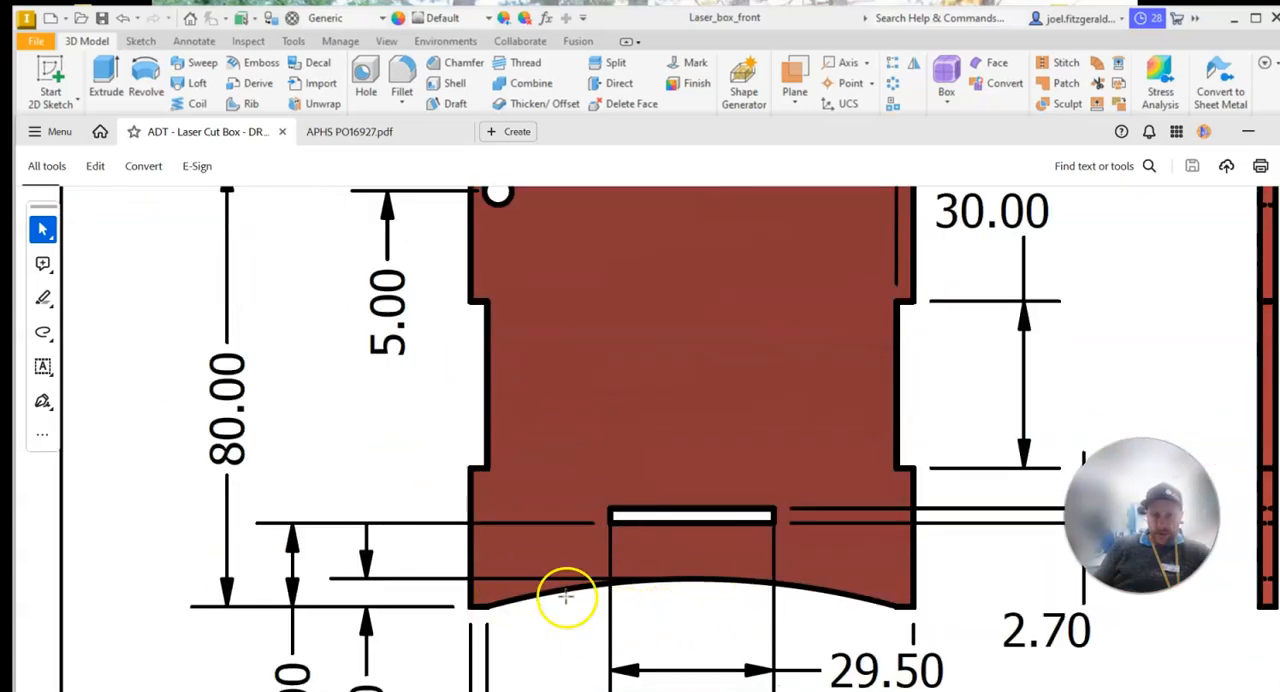
scroll(692, 466, "down", 2, "ctrl")
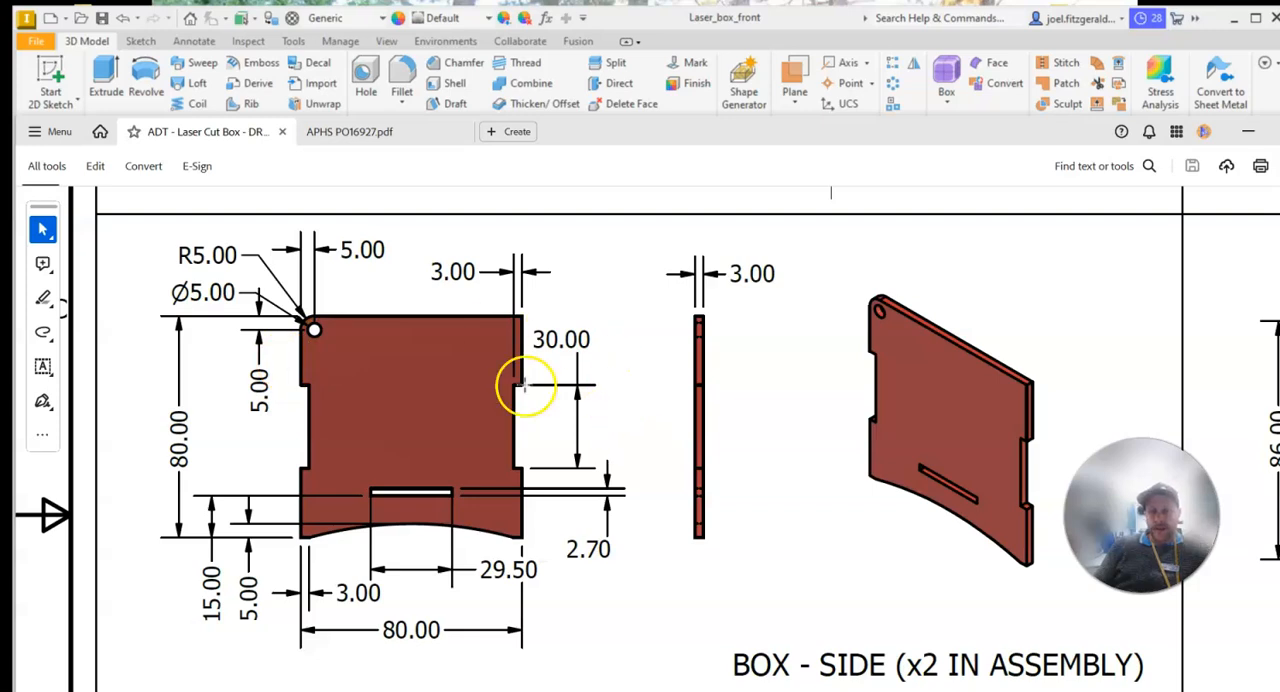
scroll(735, 528, "down", 4)
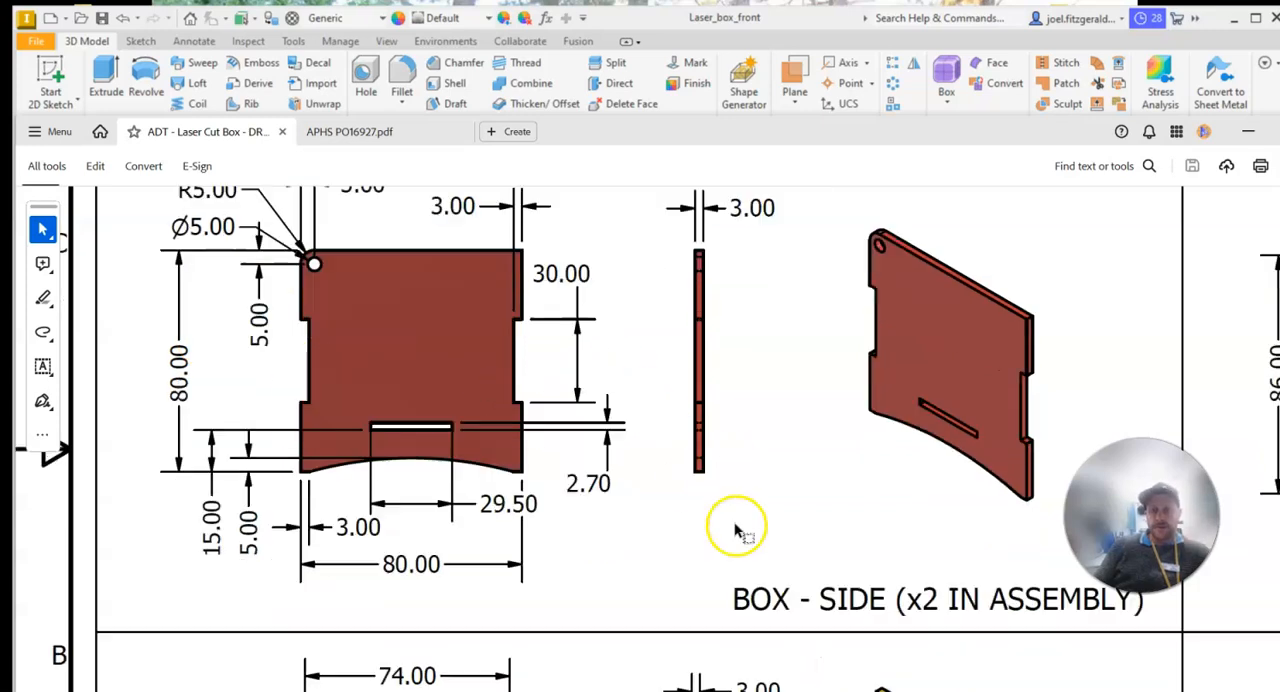
scroll(1049, 209, "up", 3)
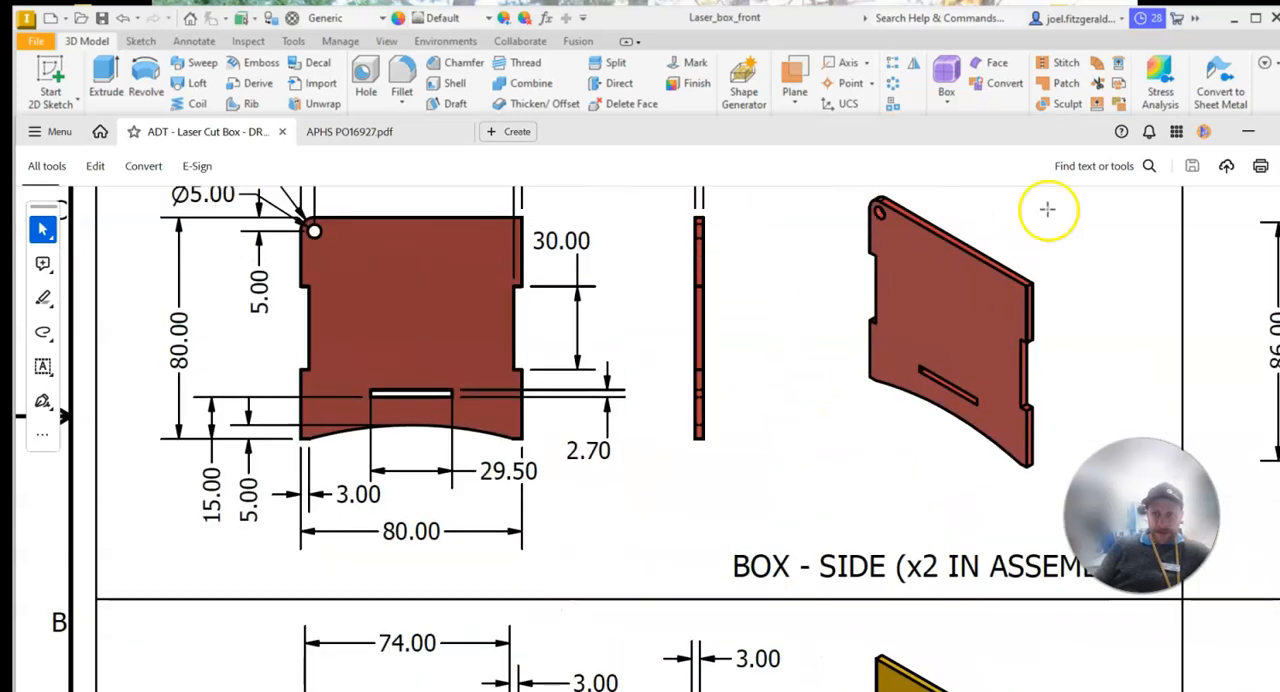
Return to Inventor and view the assembled box in Assembly1.iam to inspect how the red side panel fits the front
left_click(1247, 135)
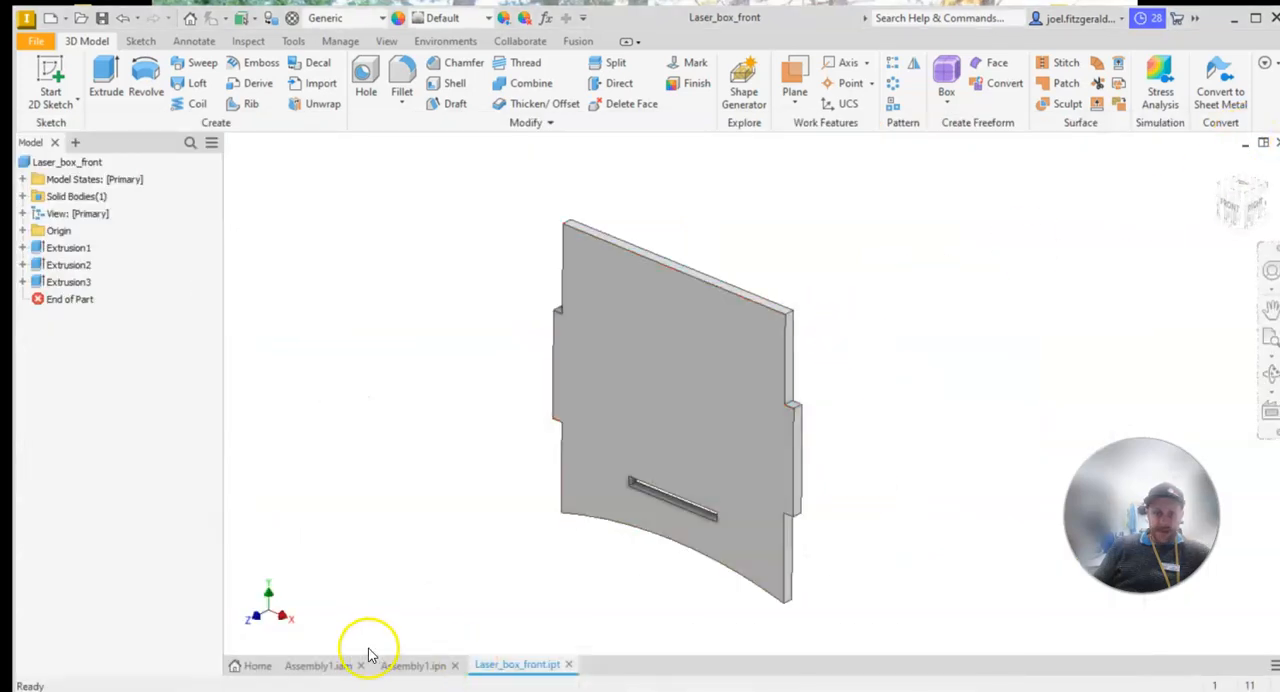
left_click(400, 664)
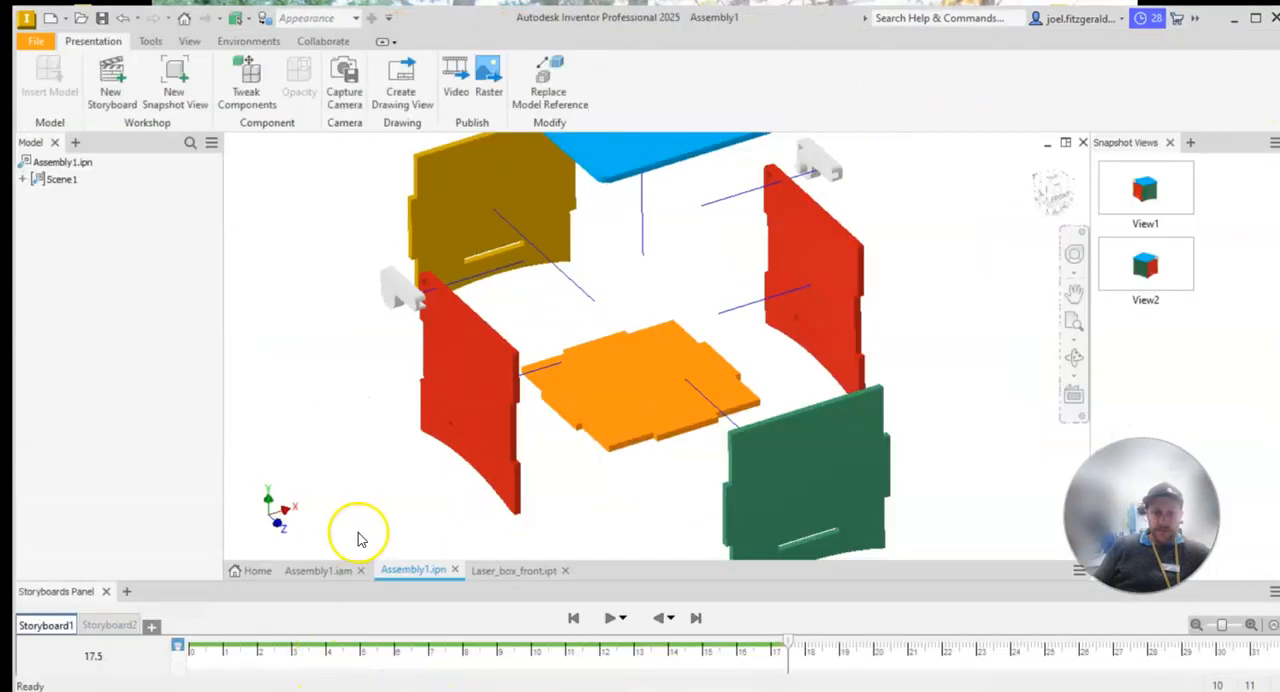
left_click(328, 570)
mouse_move(685, 322)
left_mouse_down()
mouse_move(702, 271)
mouse_move(700, 329)
left_mouse_up()
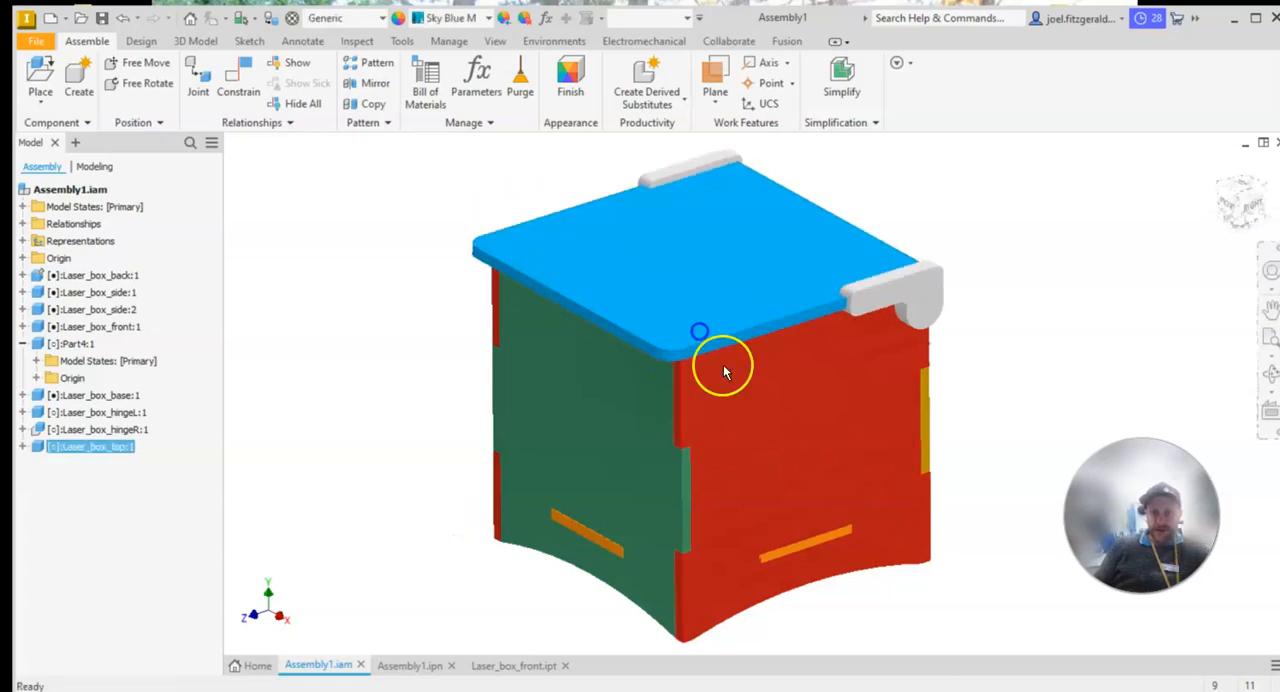
mouse_move(714, 666)
left_click(764, 665)
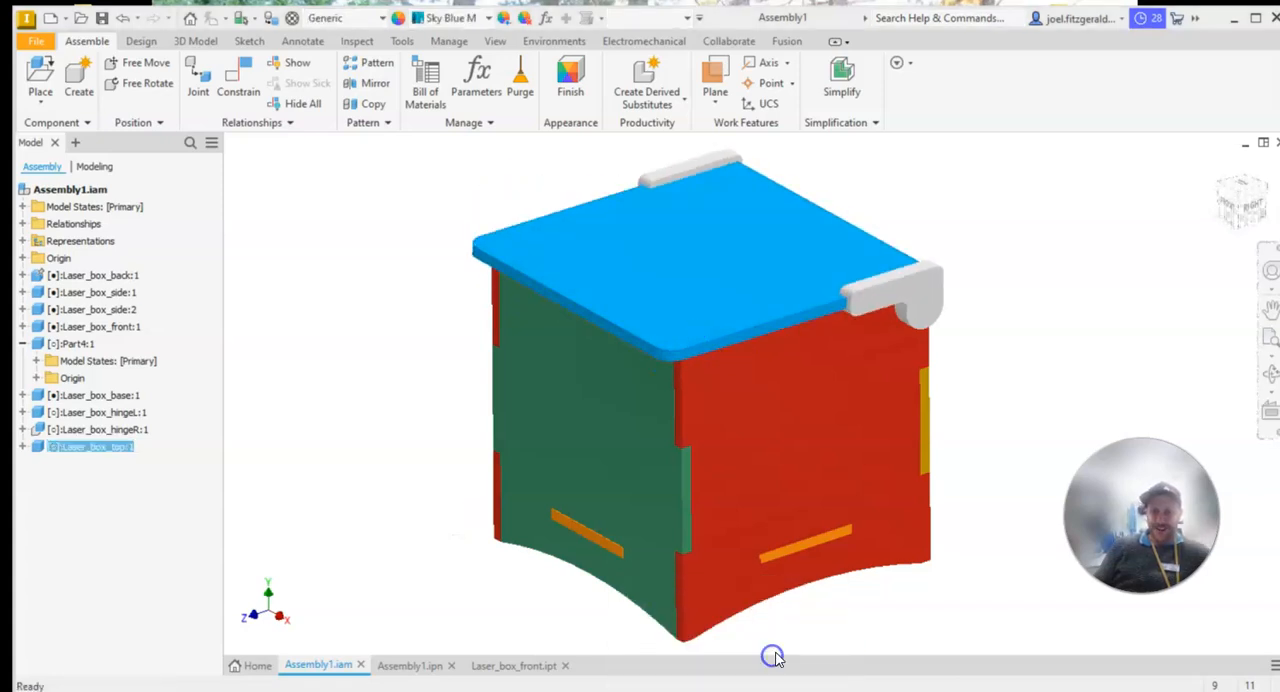